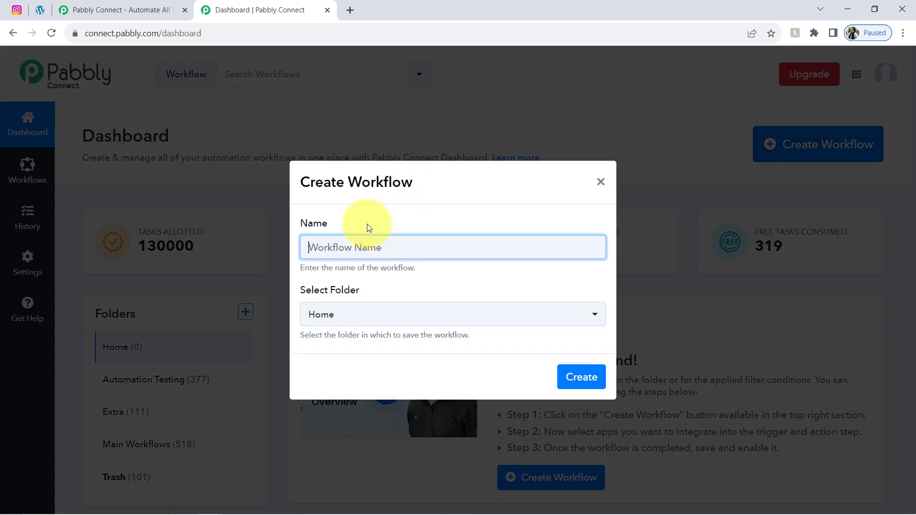
Step: Trim the leading 'How to' so the workflow name starts 'Create Instagram Post from WordPress Blogs'
left_click_drag(344, 248, 204, 247)
left_click(342, 247)
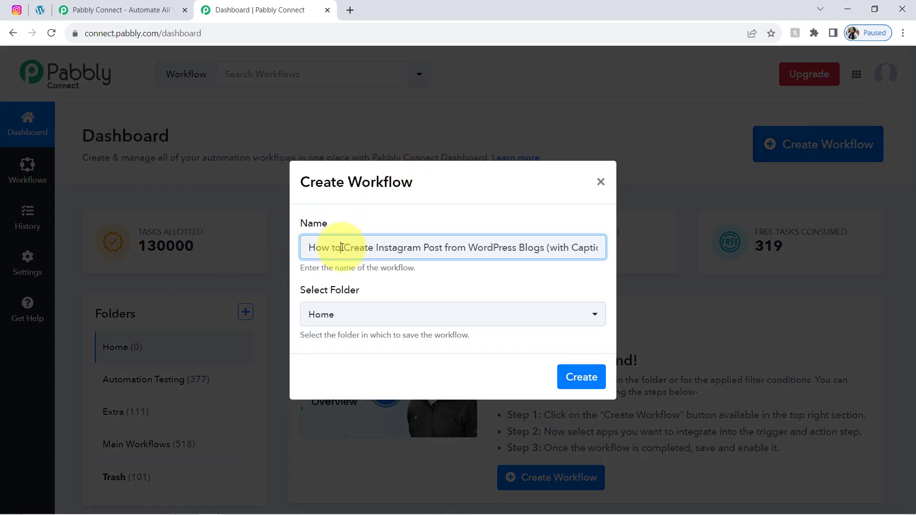
key("BackSpace")
key("BackSpace")
key("BackSpace")
key("BackSpace")
key("BackSpace")
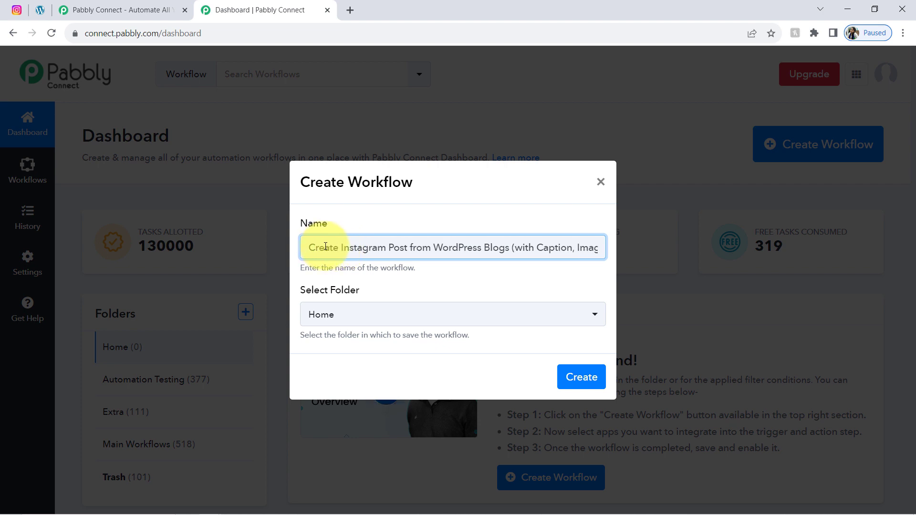
left_click_drag(325, 247, 388, 251)
left_click_drag(444, 251, 636, 251)
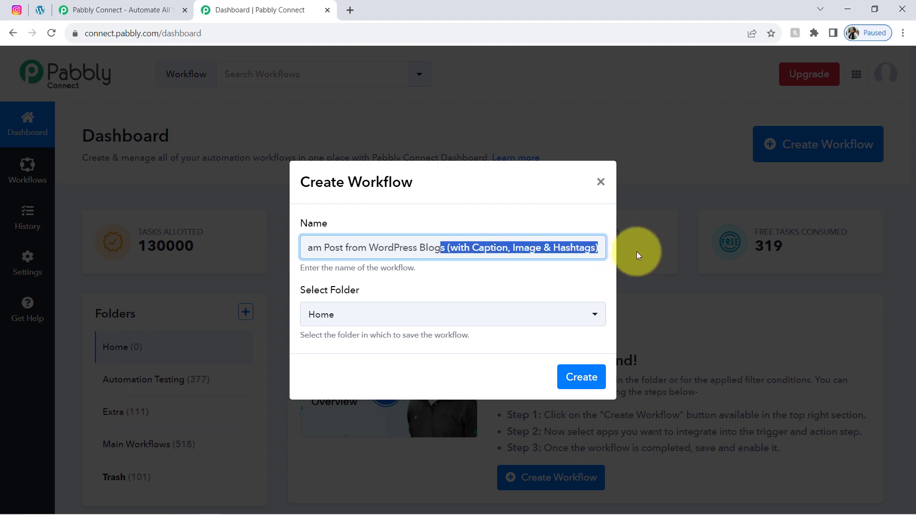
left_click(542, 254)
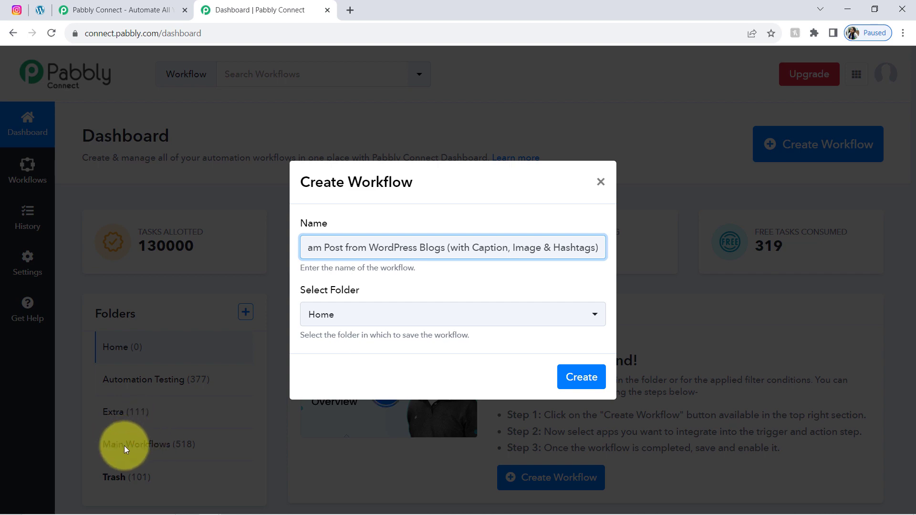
Step: Save the new workflow in the Main Workflows folder and create it
left_click(310, 316)
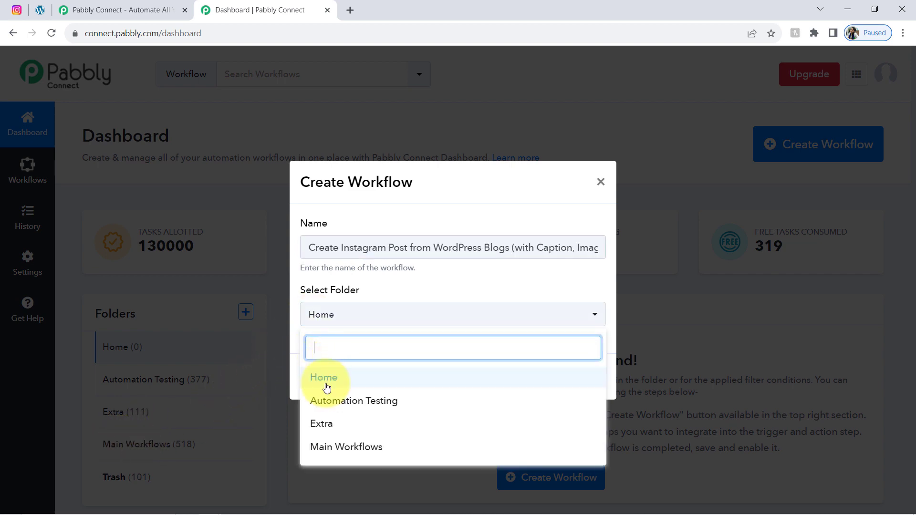
left_click(319, 445)
left_click(582, 375)
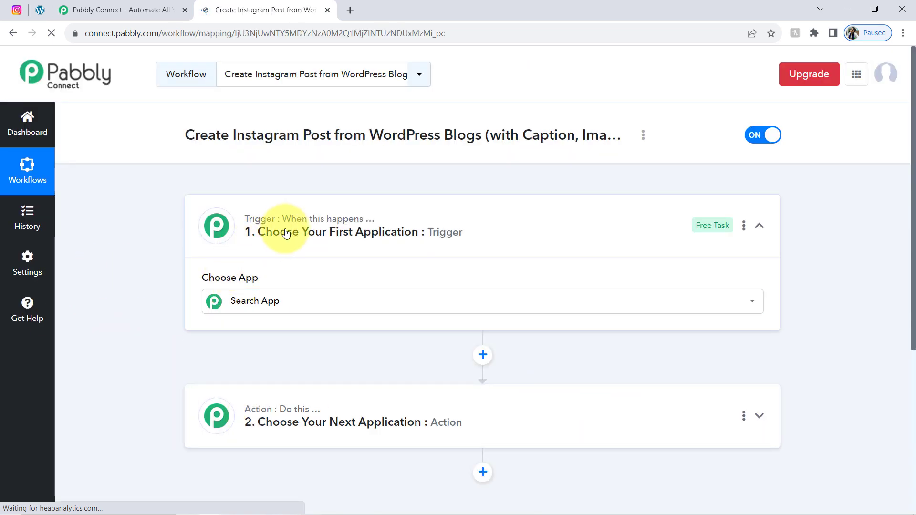
Step: Search 'wordp' in the trigger step and choose WordPress as the trigger app
mouse_move(309, 413)
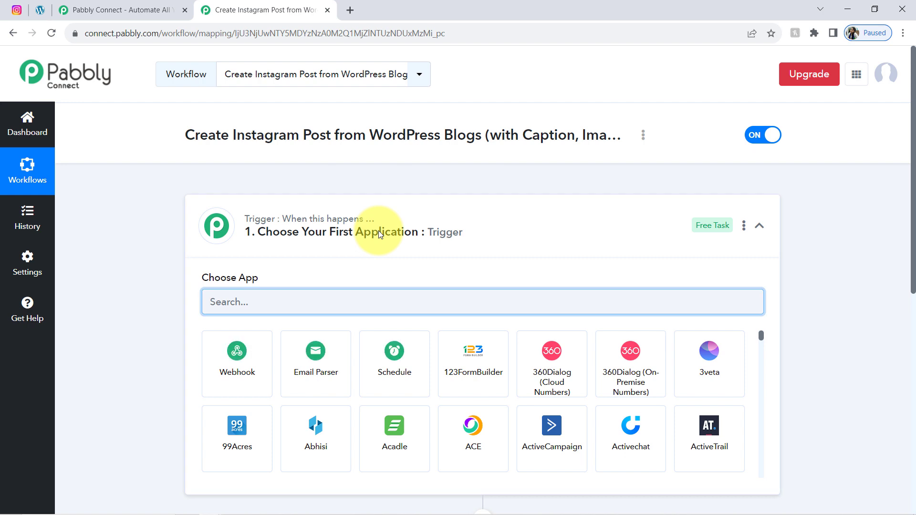
left_click(267, 207)
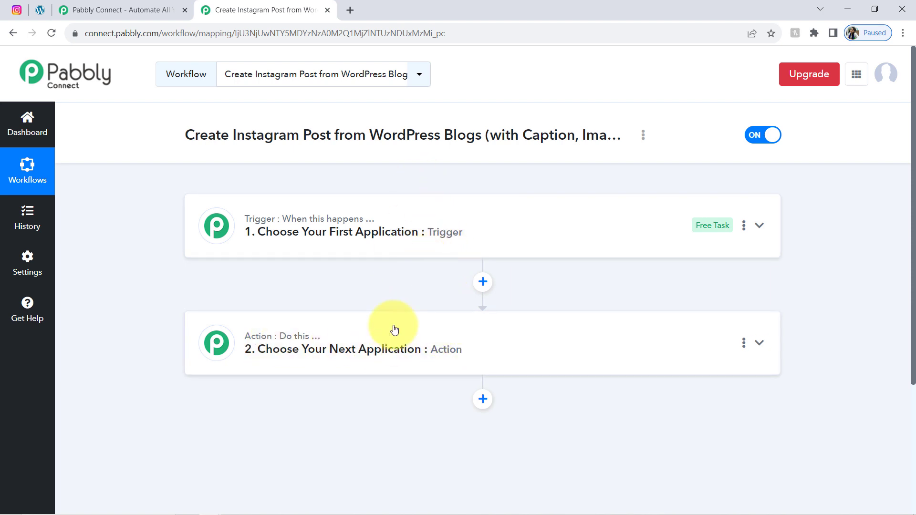
left_click(367, 242)
triple_click(210, 136)
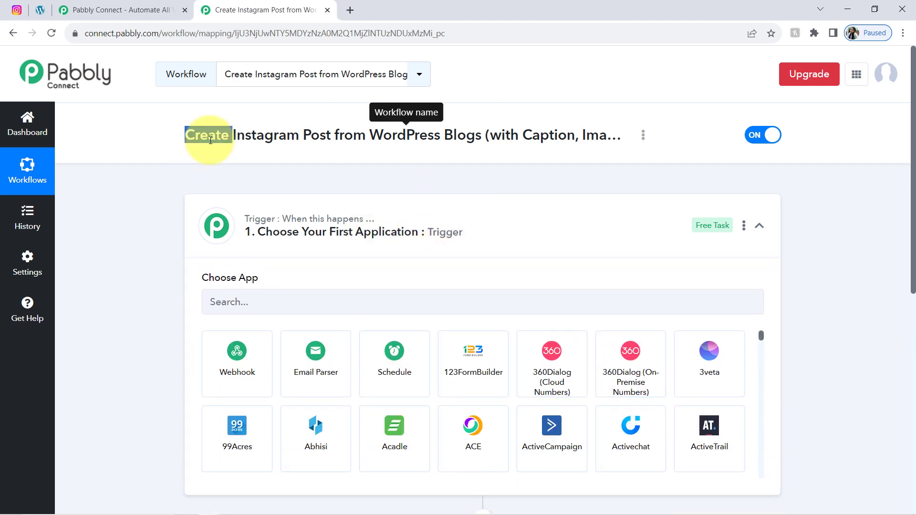
left_click(216, 306)
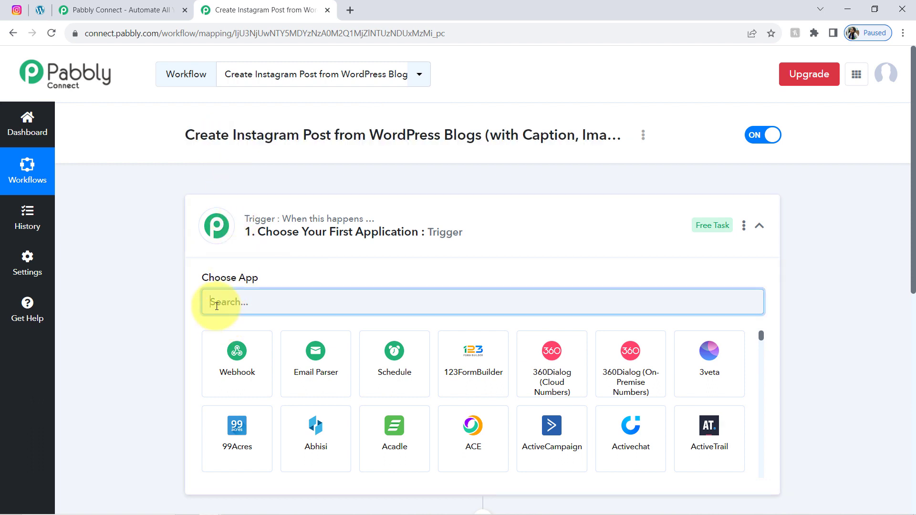
type("wordp")
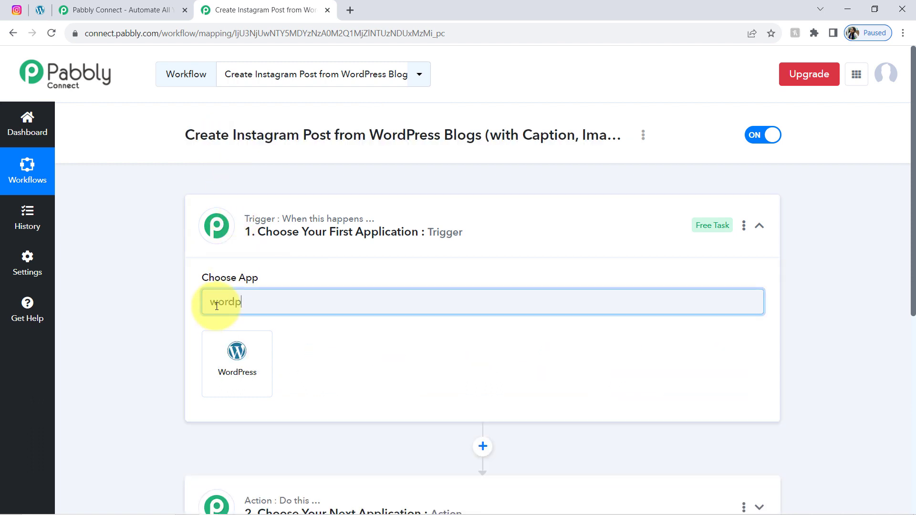
left_click(242, 368)
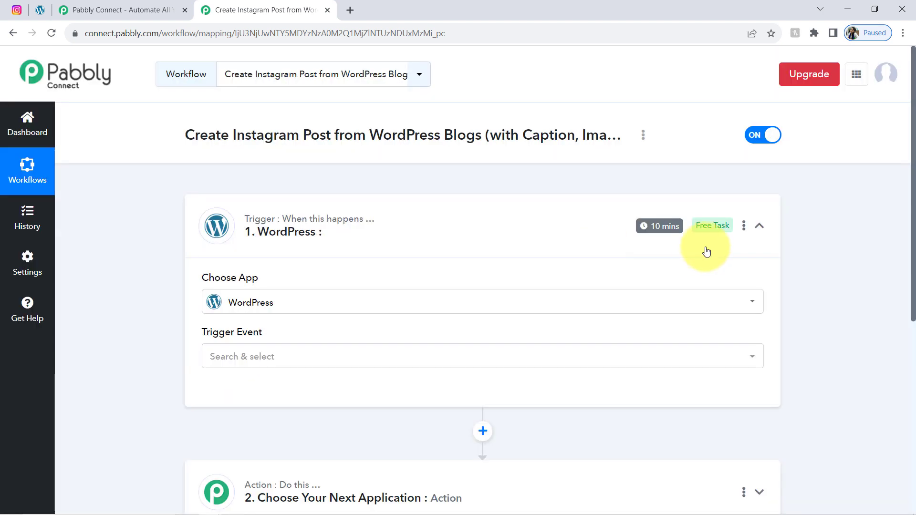
Step: Search 'inst' in the action step and pick Instagram for Business, then reopen the WordPress trigger
scroll(902, 338, "down", 4)
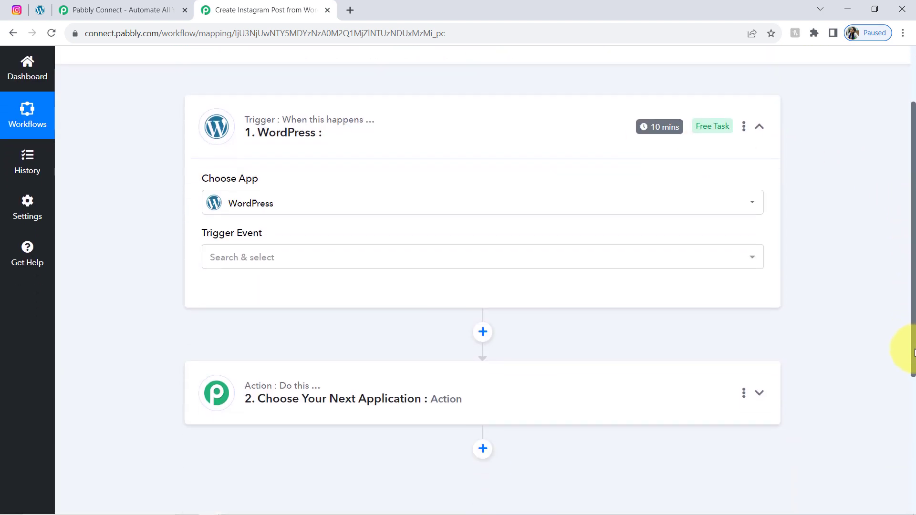
left_click(366, 308)
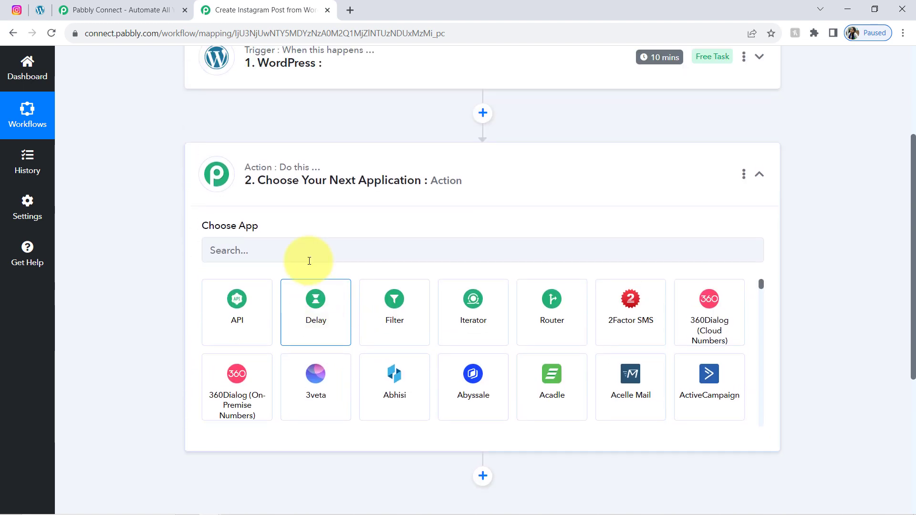
left_click(236, 269)
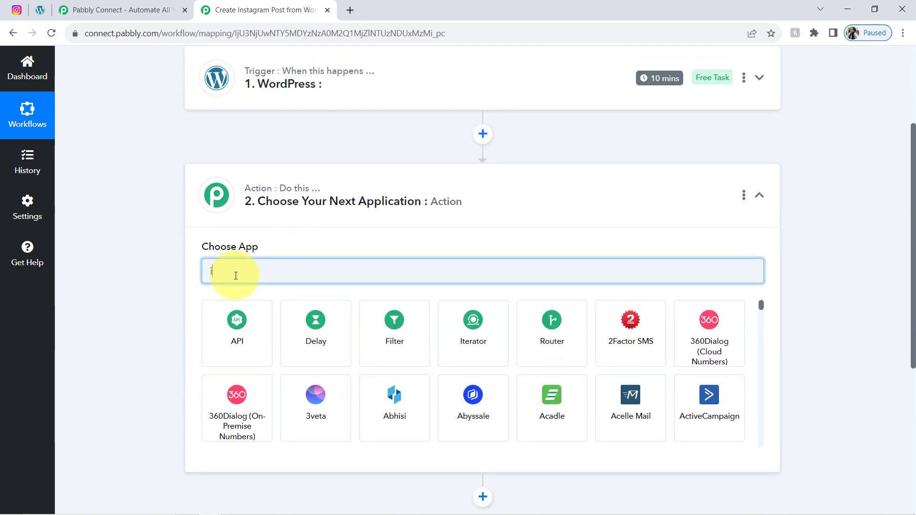
type("inst")
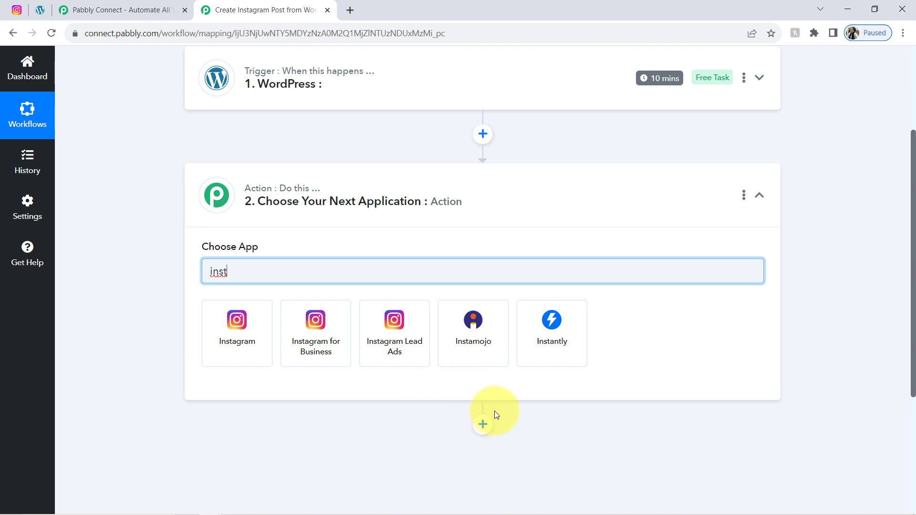
left_click(311, 353)
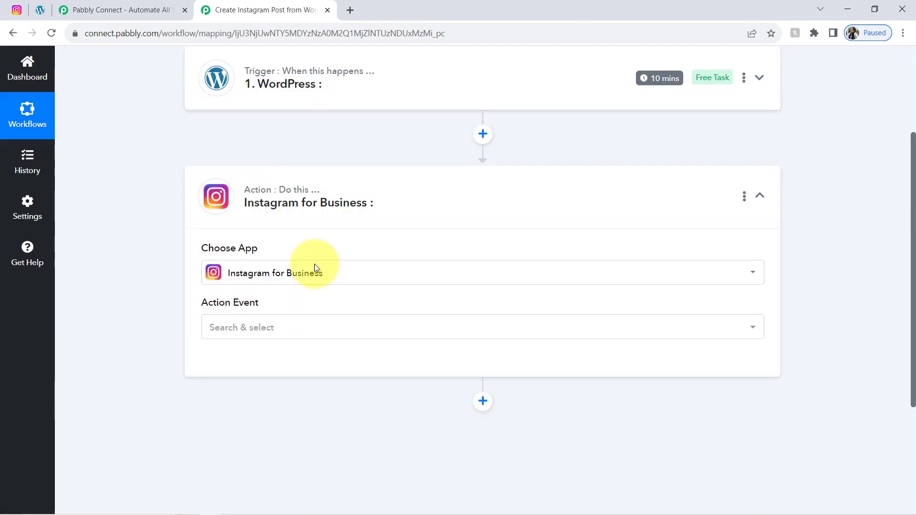
left_click_drag(914, 271, 914, 205)
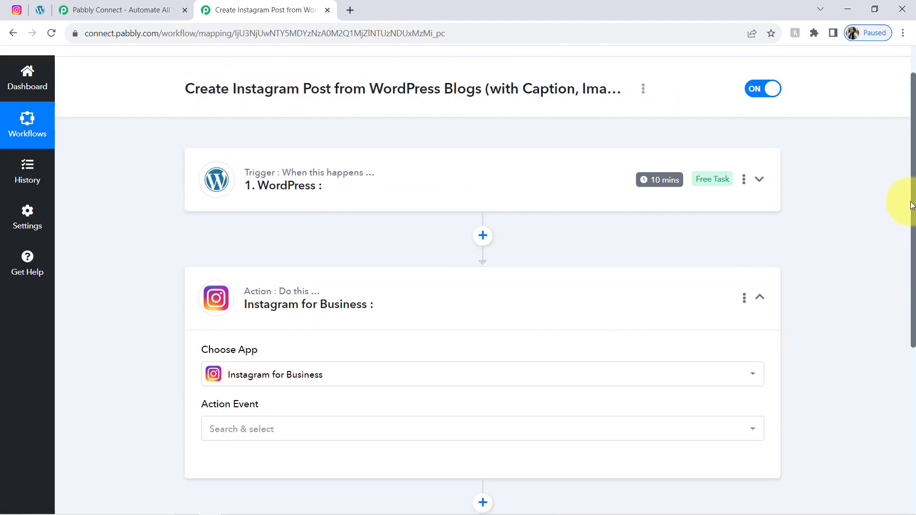
left_click(327, 322)
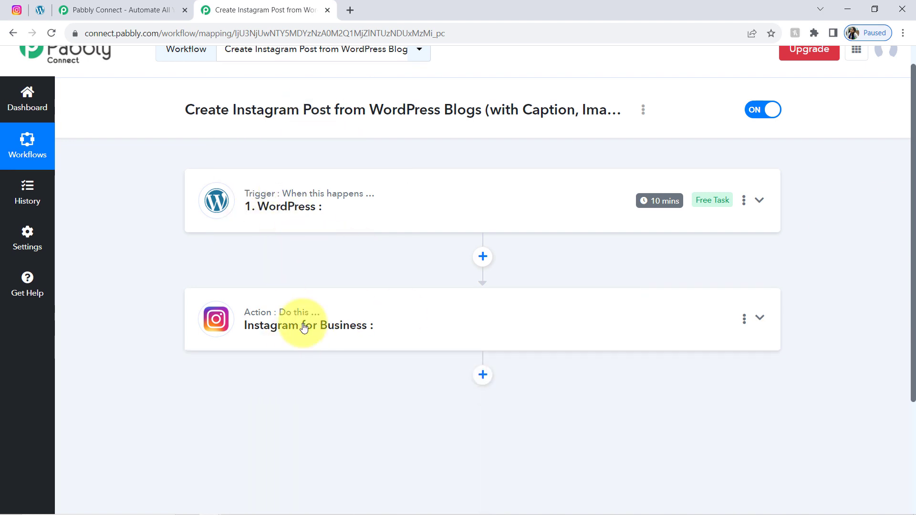
left_click(247, 205)
scroll(239, 215, "up", 1)
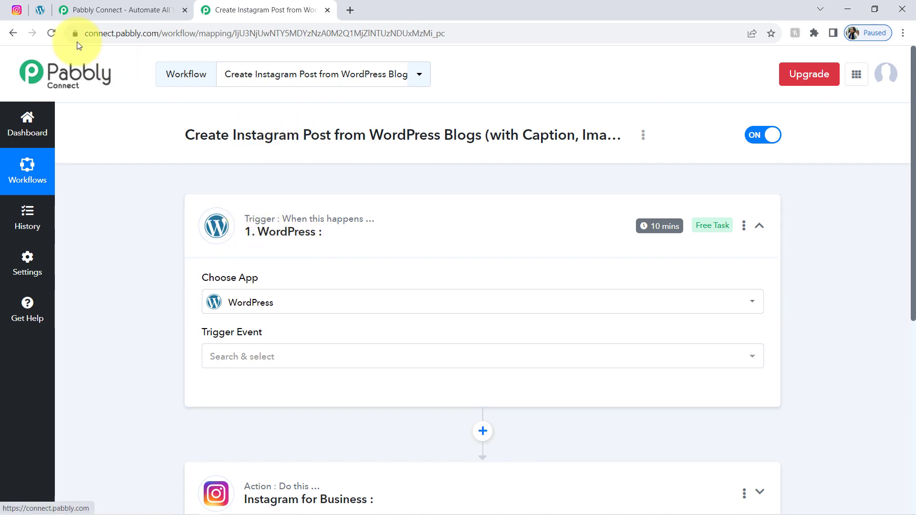
Step: Set the WordPress trigger event to New Post Published
left_click(41, 10)
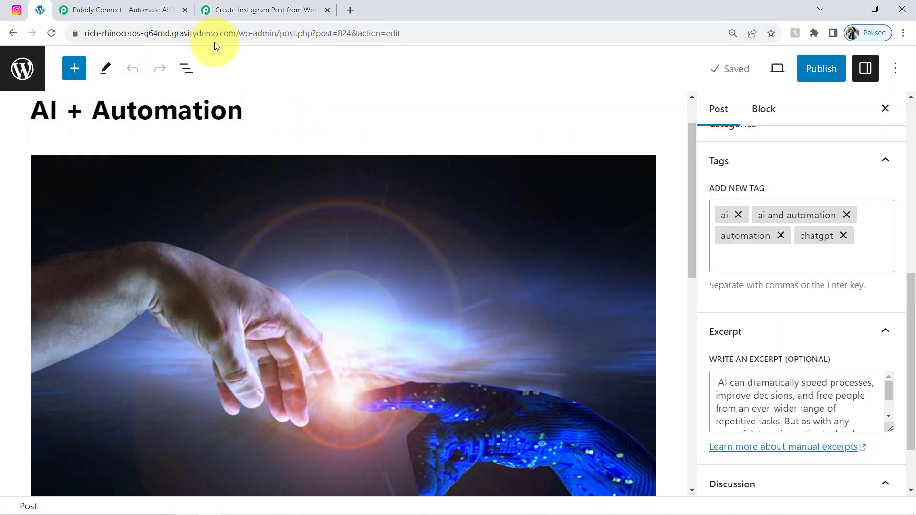
left_click(224, 9)
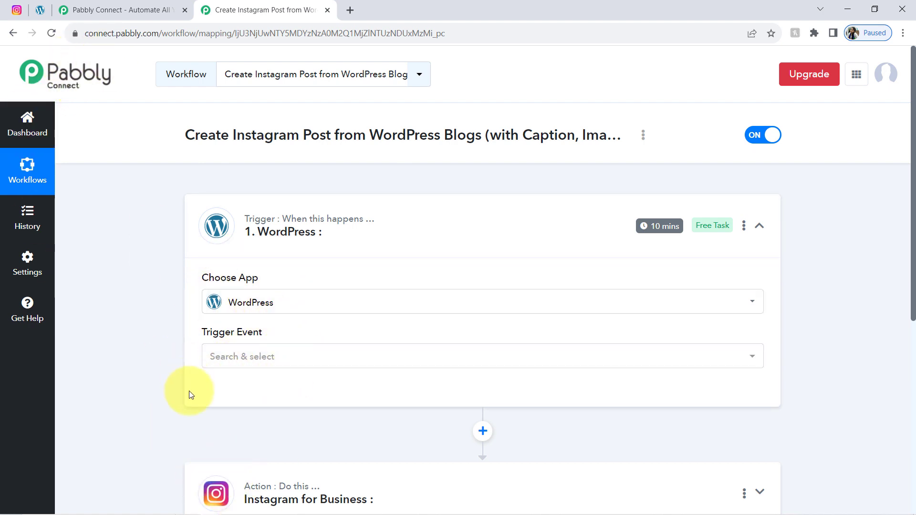
left_click(219, 361)
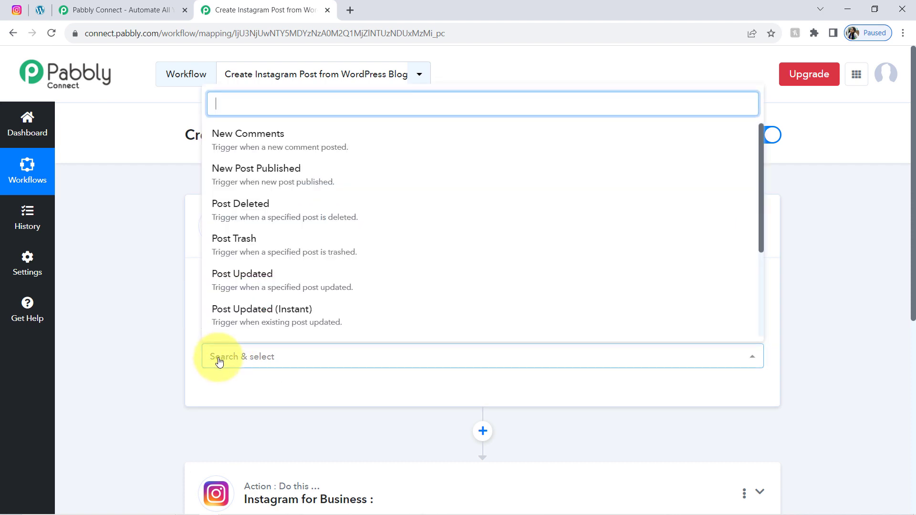
left_click(231, 182)
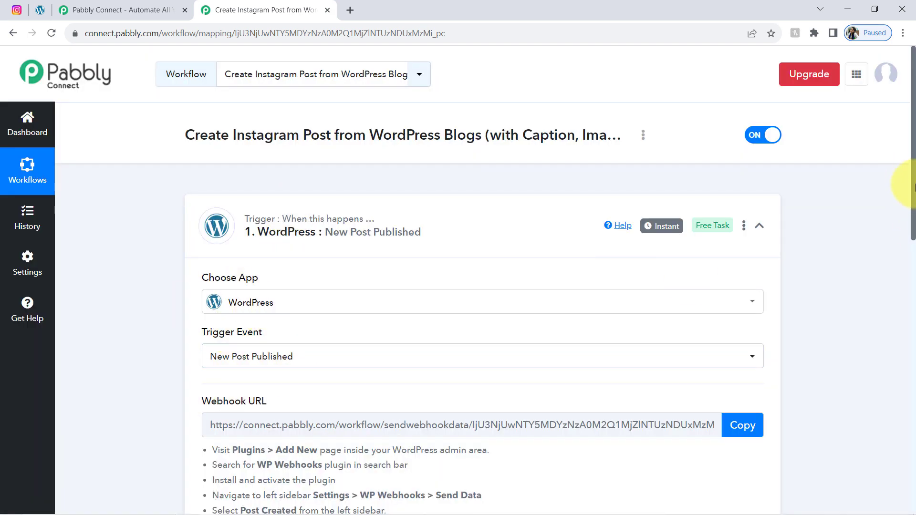
Step: Review the webhook setup instructions and copy the trigger's Webhook URL
scroll(905, 229, "down", 4)
mouse_move(239, 226)
left_click_drag(238, 225, 256, 223)
left_click_drag(219, 269, 271, 377)
left_click(258, 313)
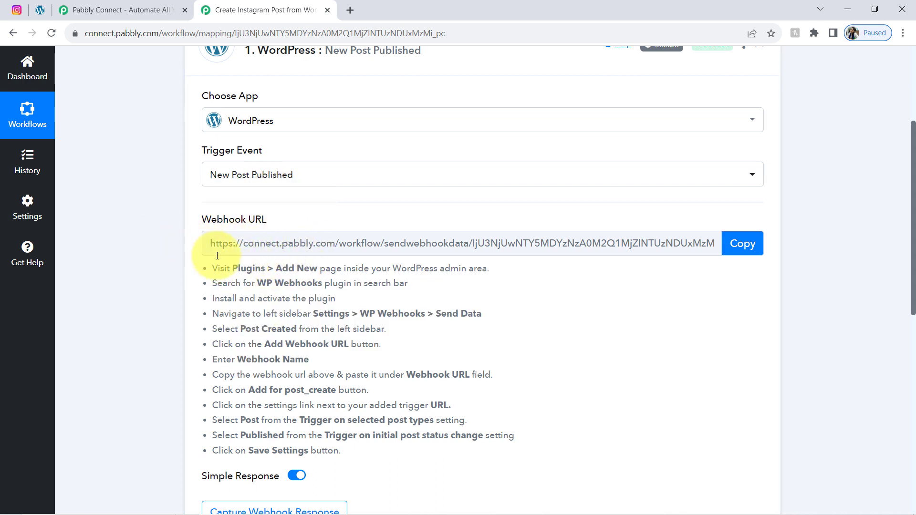
left_click_drag(230, 268, 293, 405)
left_click(269, 318)
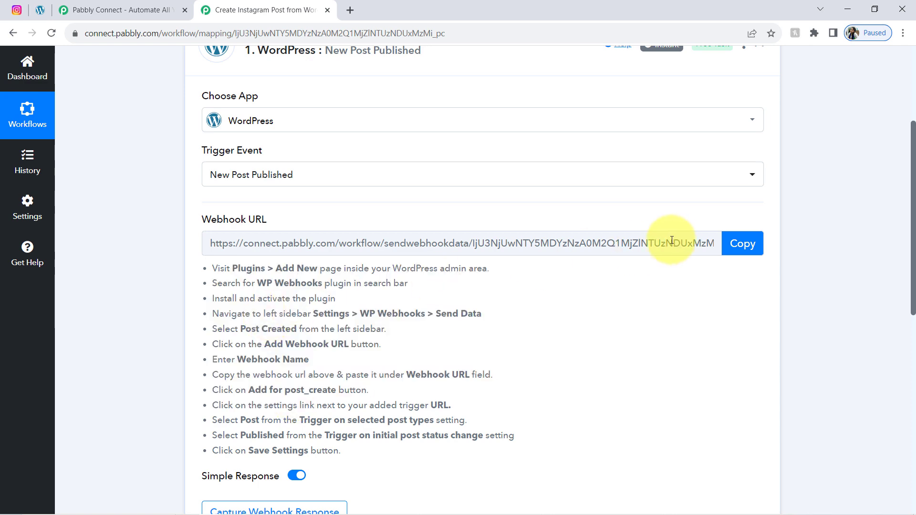
left_click(741, 244)
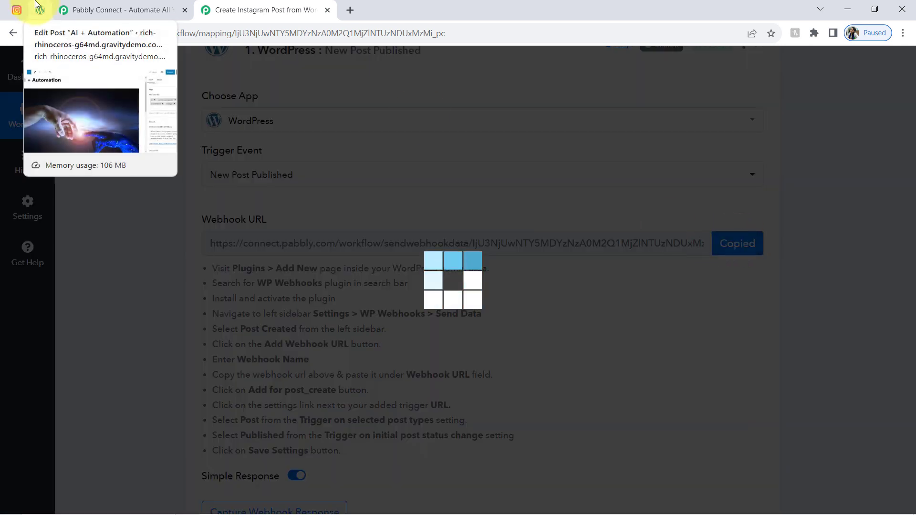
Step: Reload WordPress, go to the Posts list, and note WP Webhooks in Pabbly's setup steps
left_click(40, 9)
left_click(52, 34)
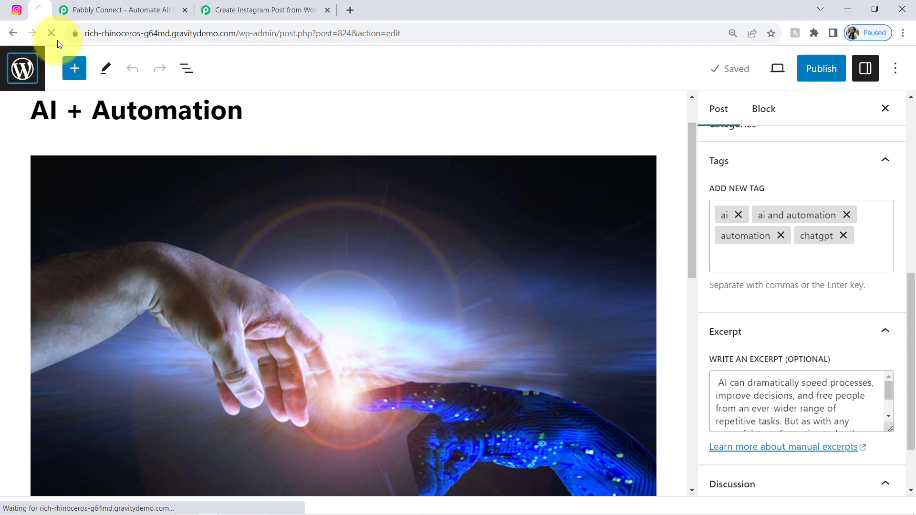
left_click(18, 67)
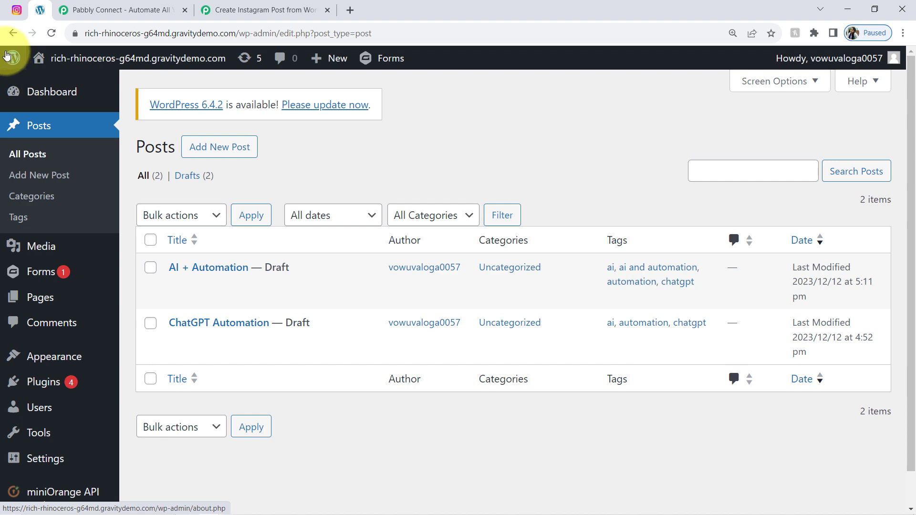
left_click(266, 10)
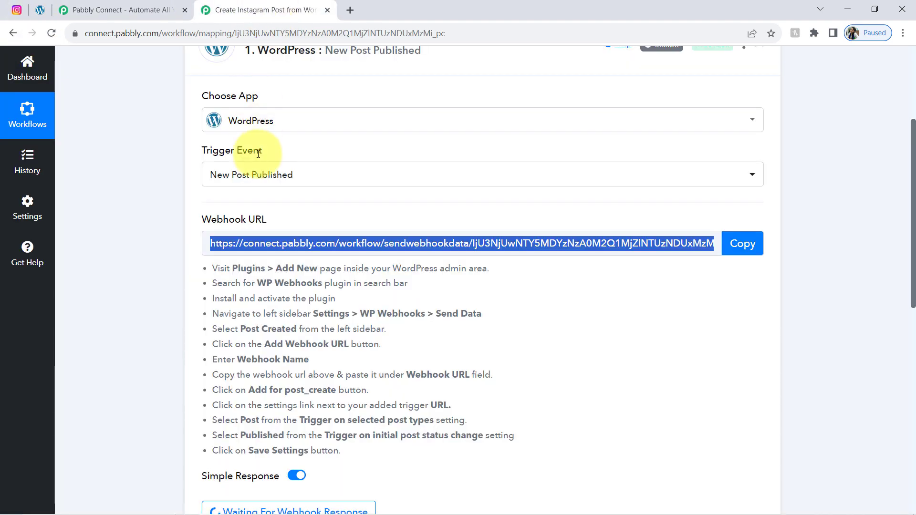
left_click_drag(266, 283, 301, 284)
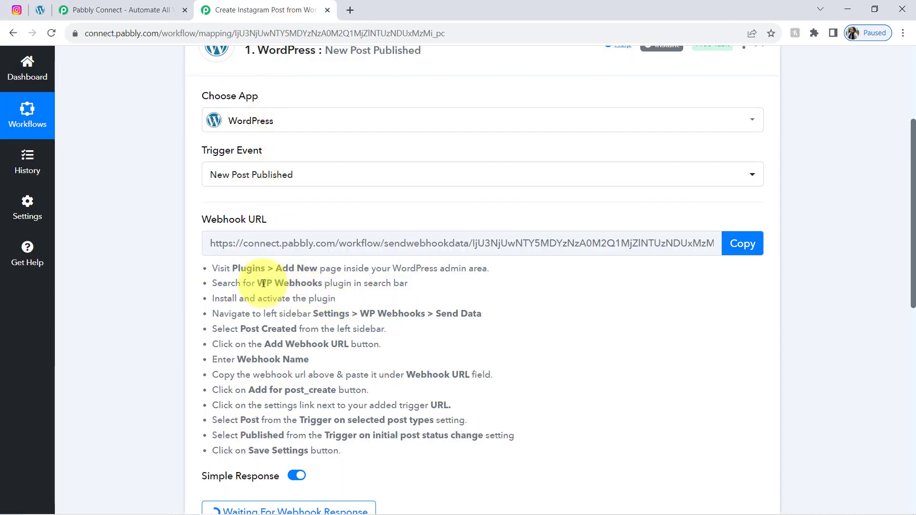
left_click(40, 10)
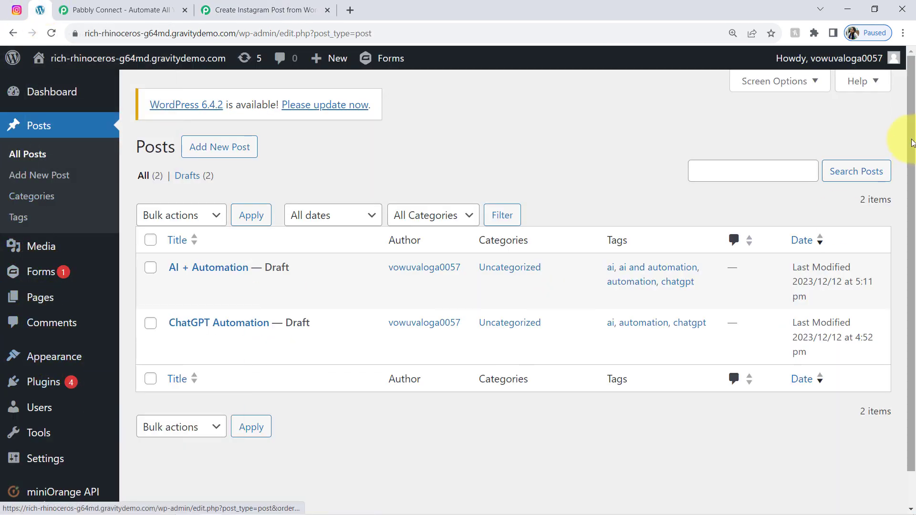
Step: Open the WP Webhooks settings page in a new browser tab and switch to it
scroll(902, 167, "down", 1)
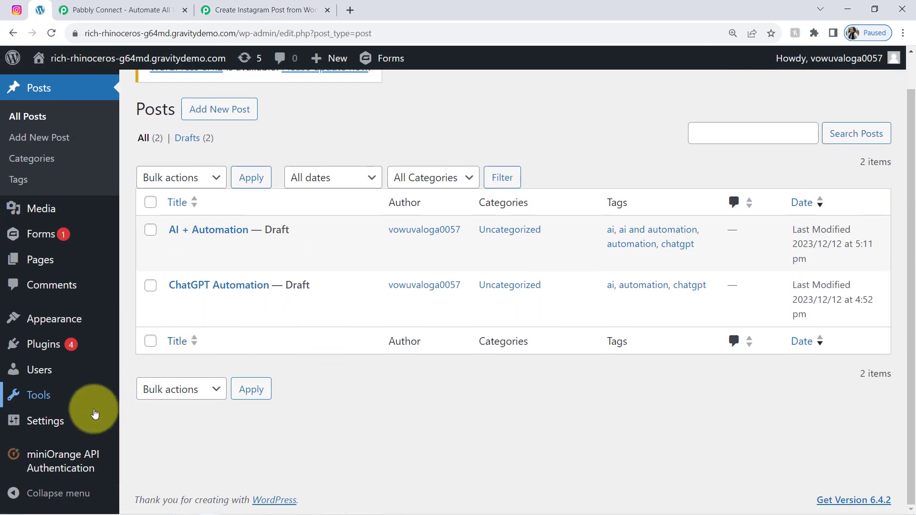
mouse_move(62, 419)
right_click(139, 438)
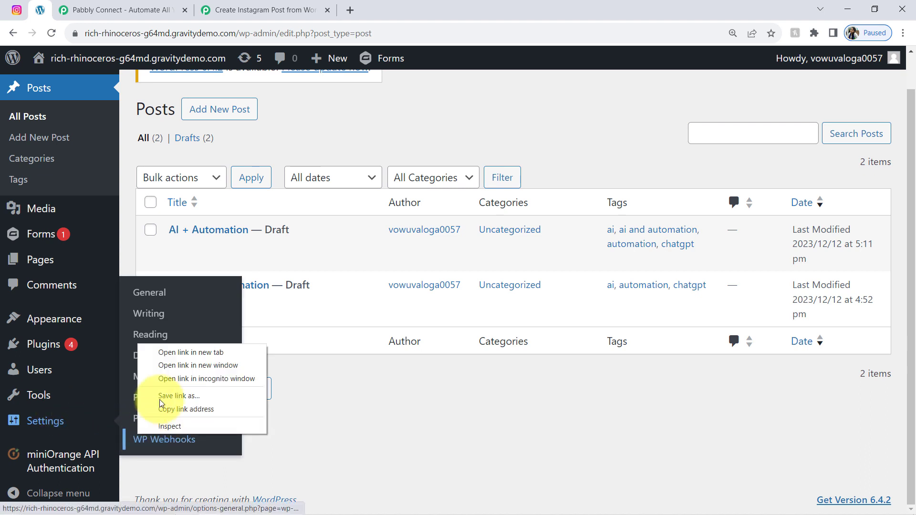
left_click(156, 353)
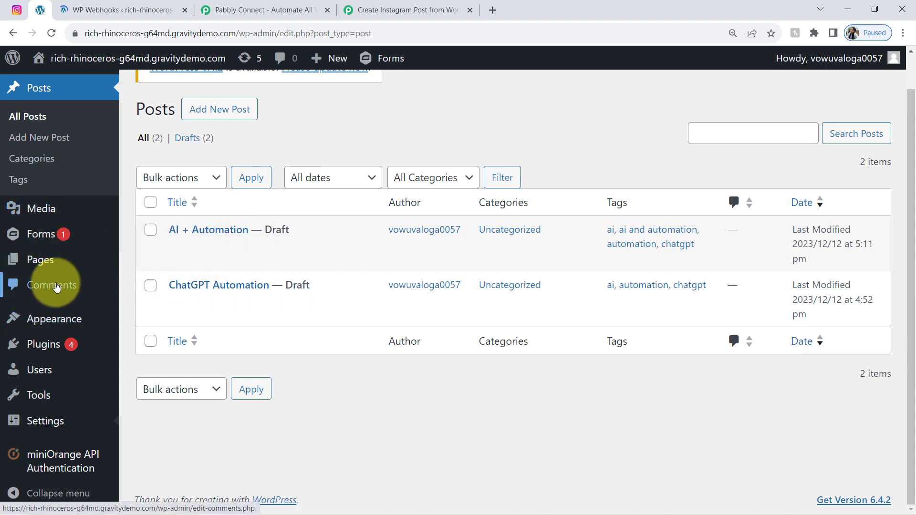
mouse_move(41, 348)
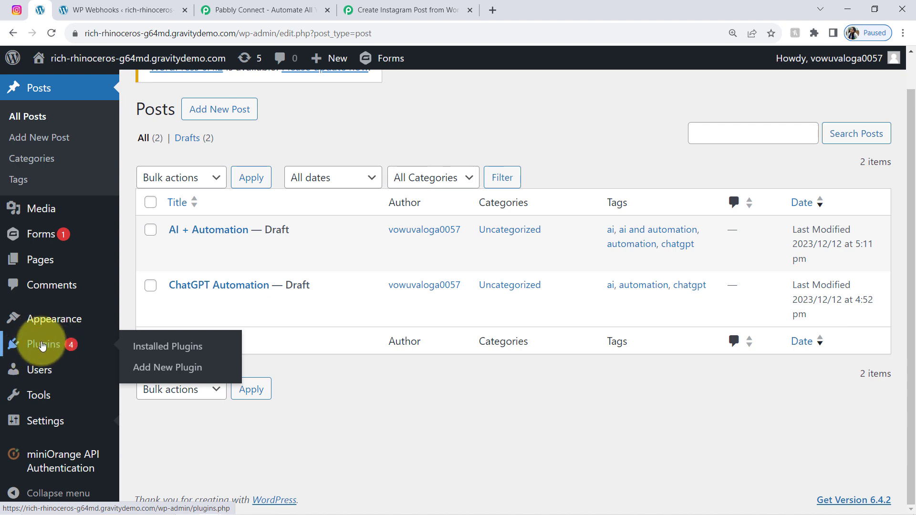
left_click(93, 5)
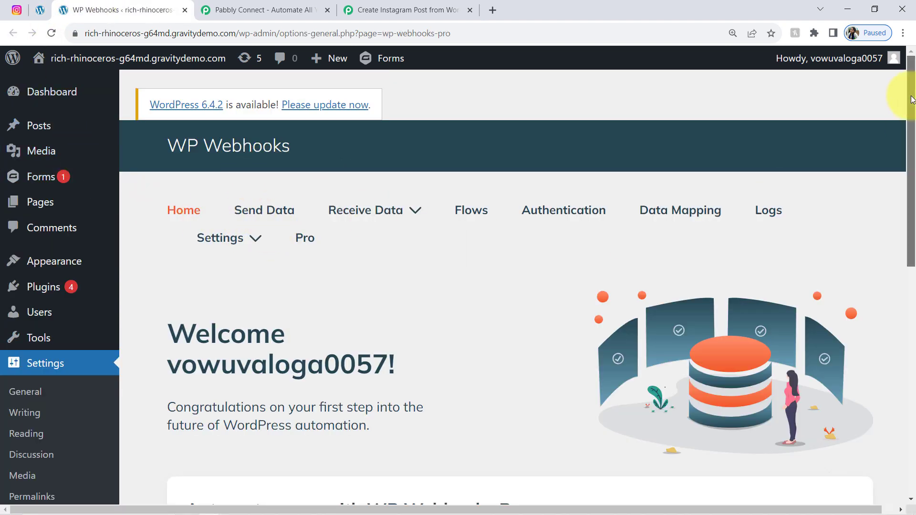
Step: Go to the WP Webhooks Send Data page
scroll(900, 215, "down", 8)
scroll(894, 235, "up", 8)
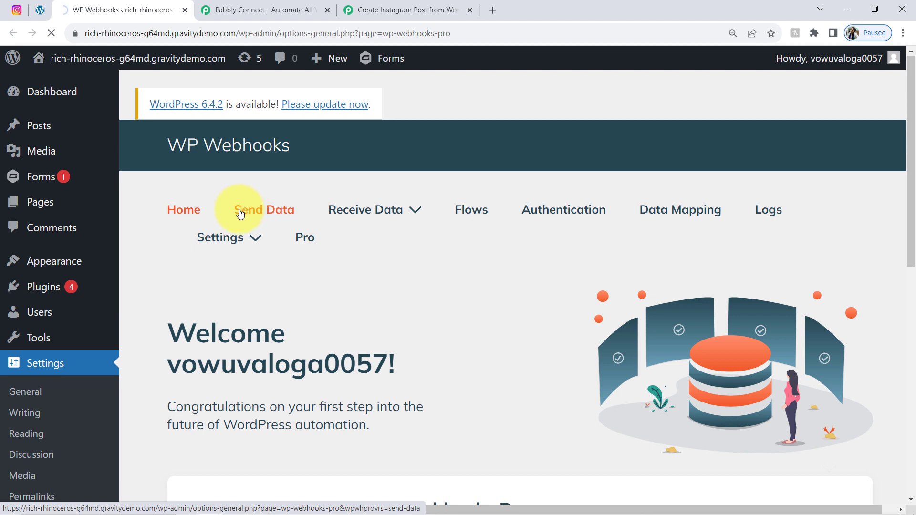
left_click(420, 9)
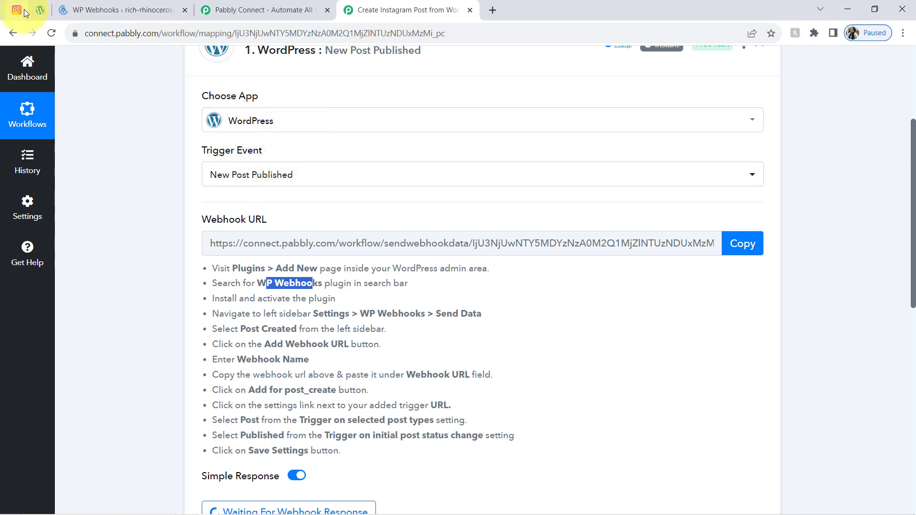
left_click(41, 14)
left_click(119, 9)
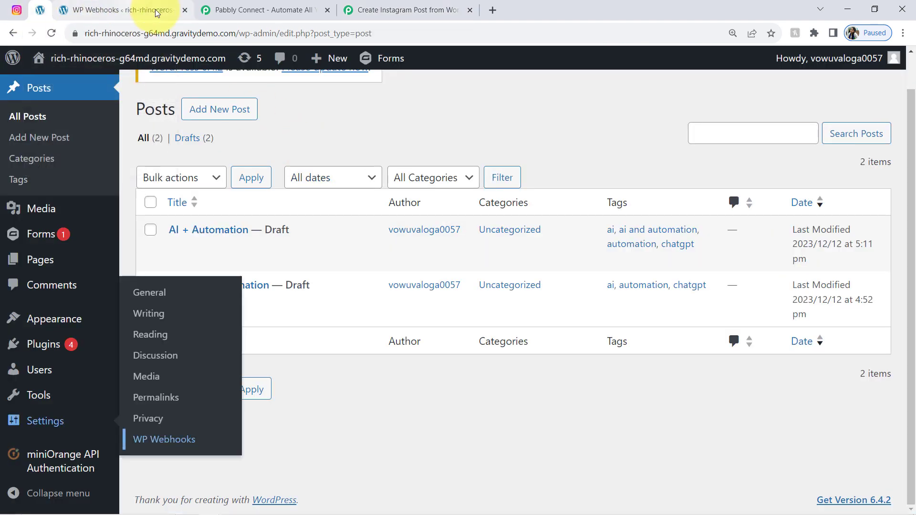
Step: Search triggers for 'pos', open Post created, and start adding a webhook URL
scroll(911, 155, "down", 5)
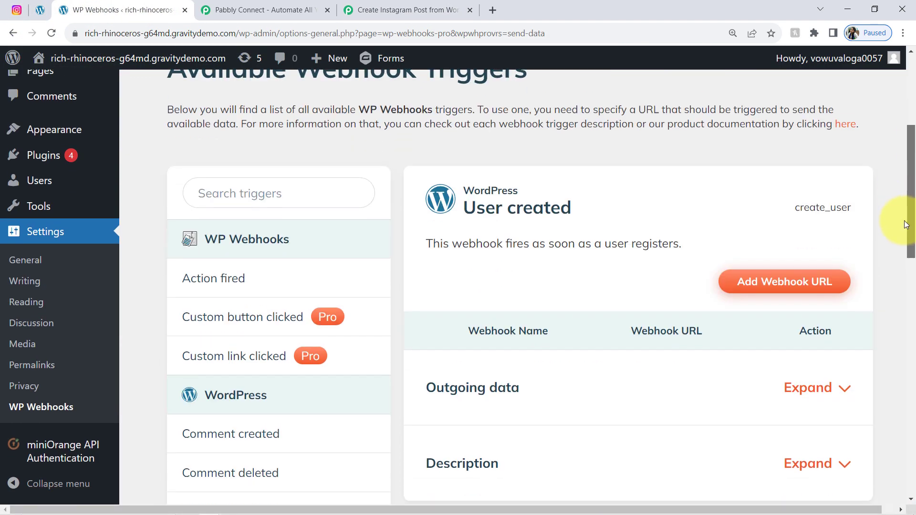
left_click(275, 177)
type("p")
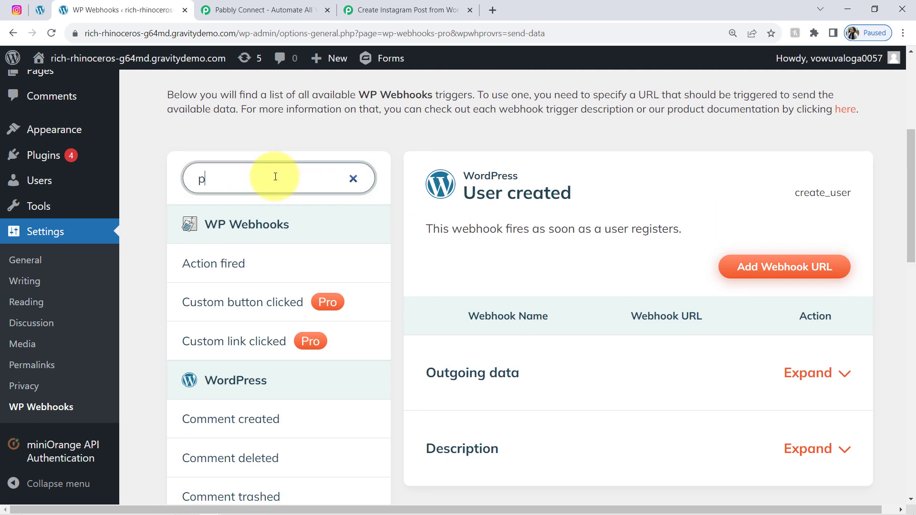
type("ost")
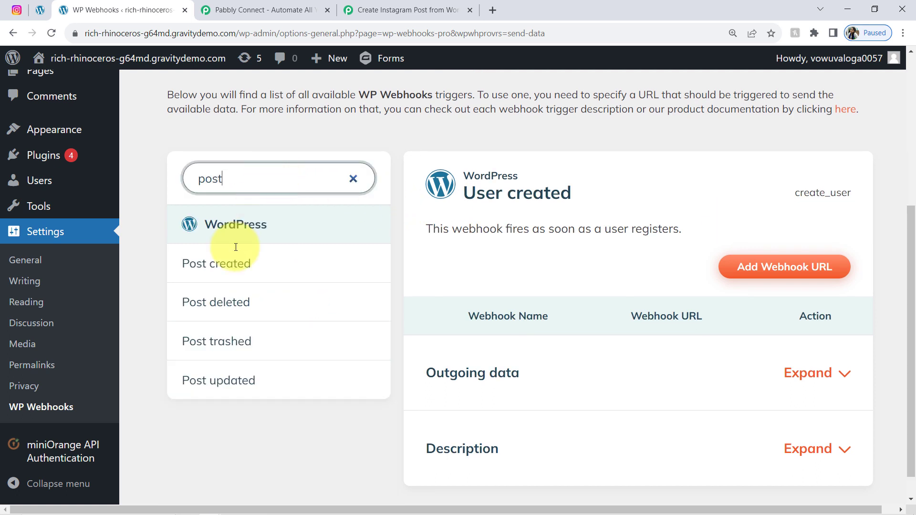
left_click(216, 265)
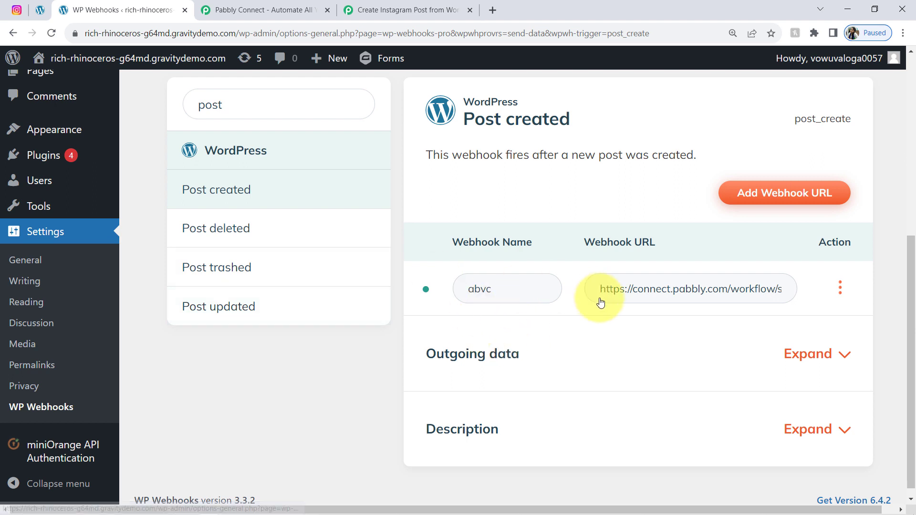
left_click_drag(495, 119, 556, 124)
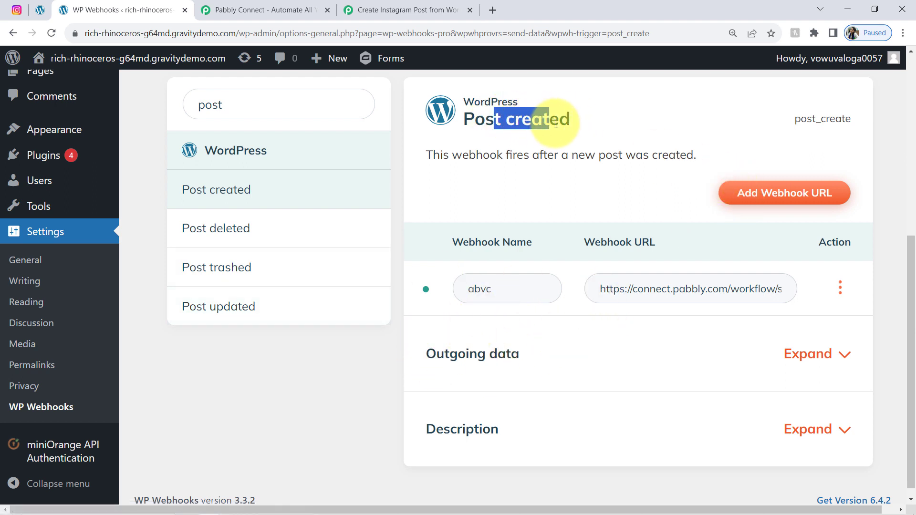
left_click(759, 198)
left_click(335, 305)
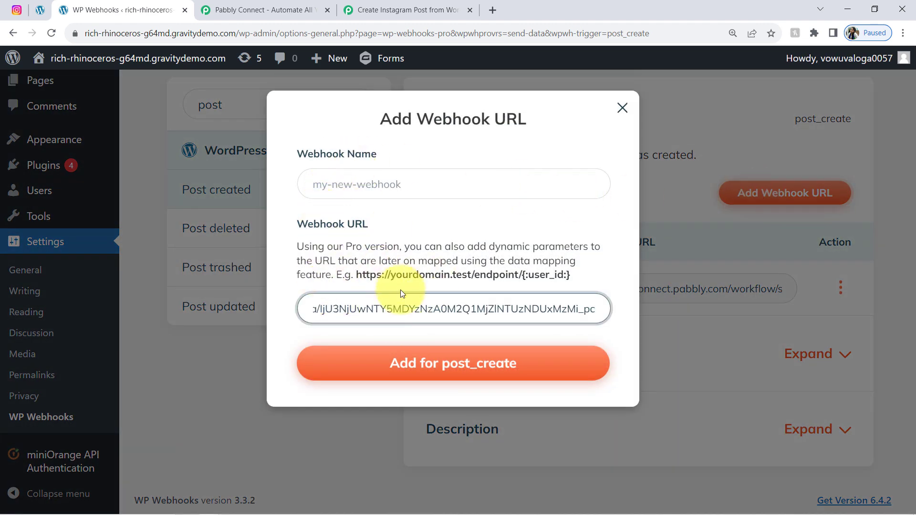
Step: Paste the Pabbly URL, name the webhook 'Connection with Pabbly Connect', and add it for post_create
left_click(382, 9)
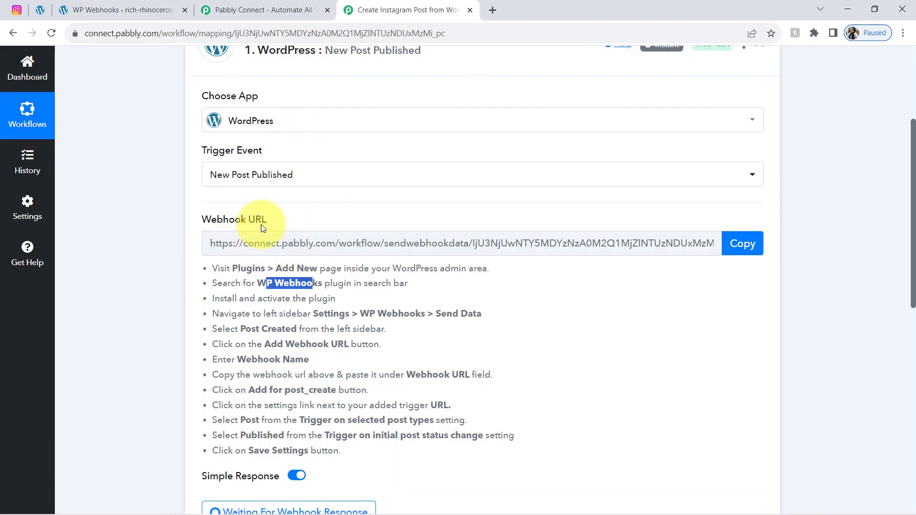
left_click(67, 9)
left_click(330, 186)
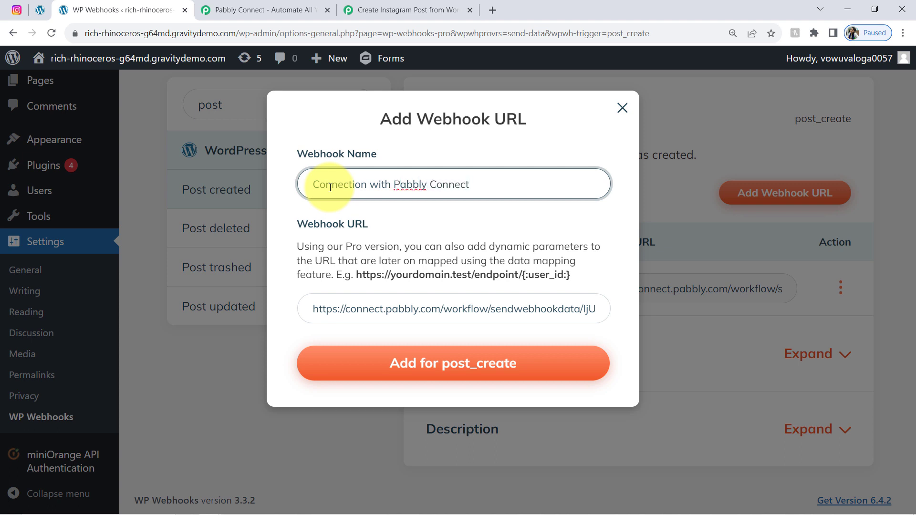
left_click(407, 373)
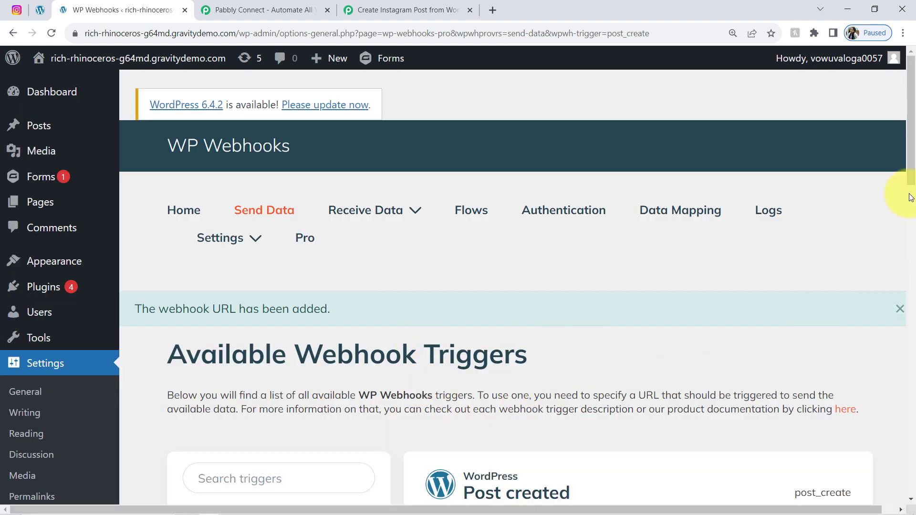
left_click_drag(908, 154, 907, 284)
scroll(890, 280, "down", 1)
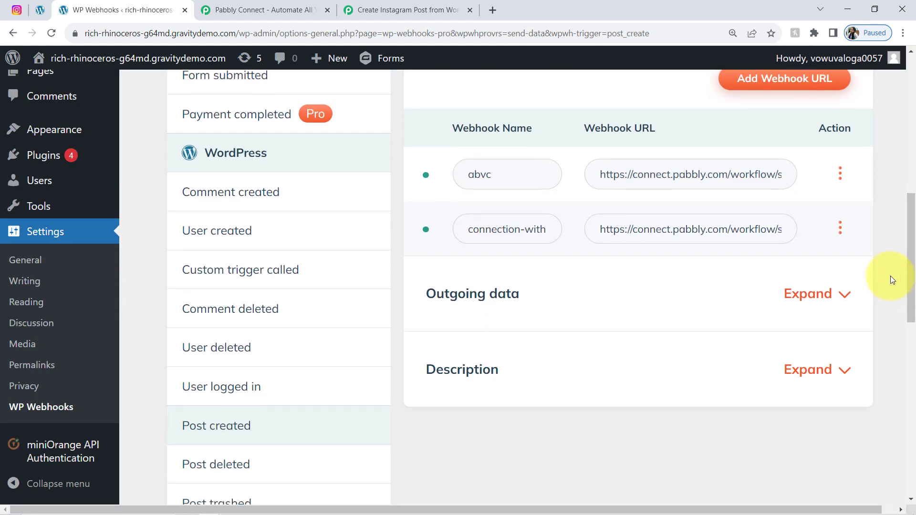
Step: Limit the Pabbly webhook's settings to the Post type and Published status, then close them
left_click(841, 229)
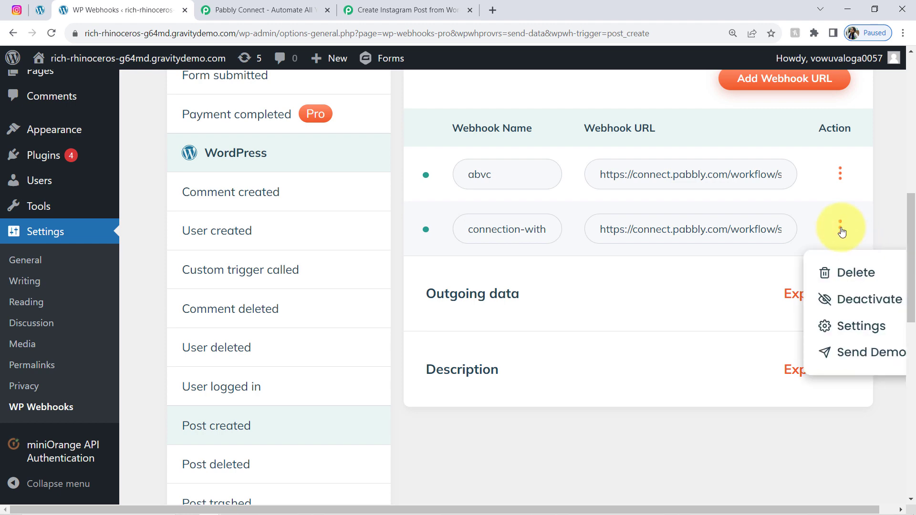
left_click(843, 322)
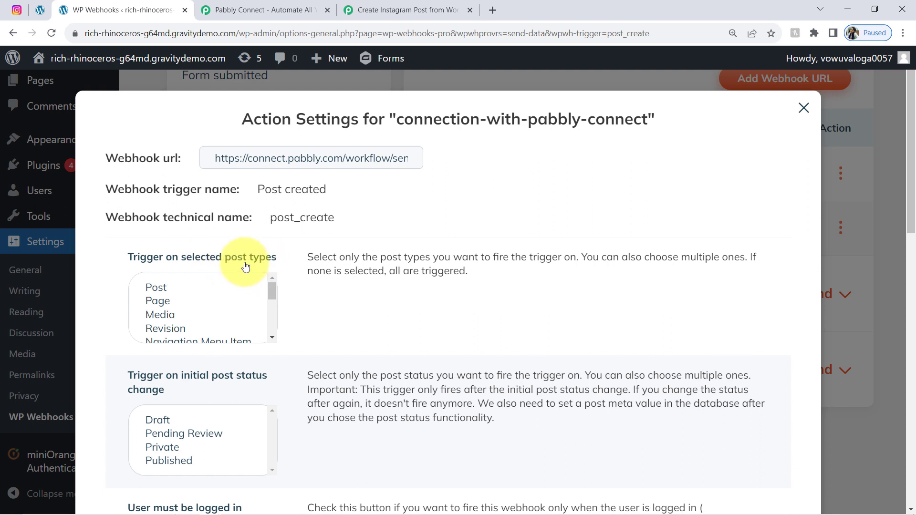
left_click(150, 289)
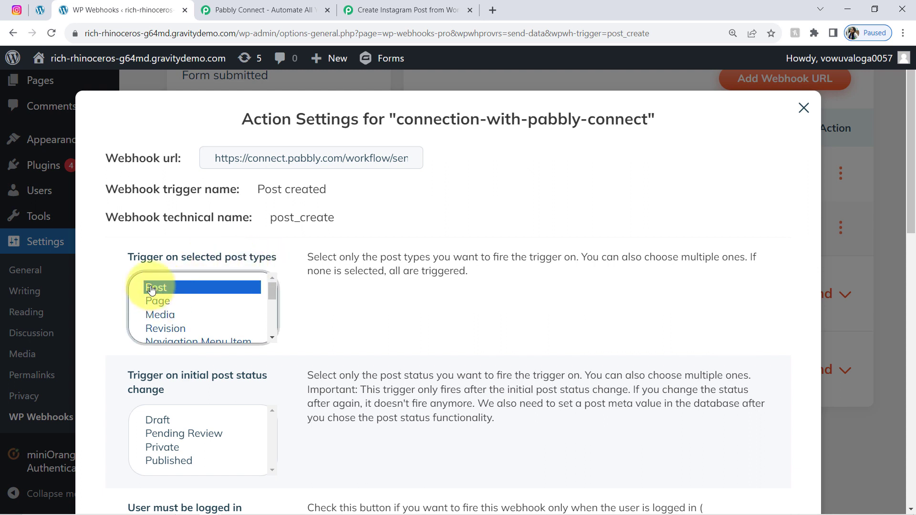
left_click(152, 461)
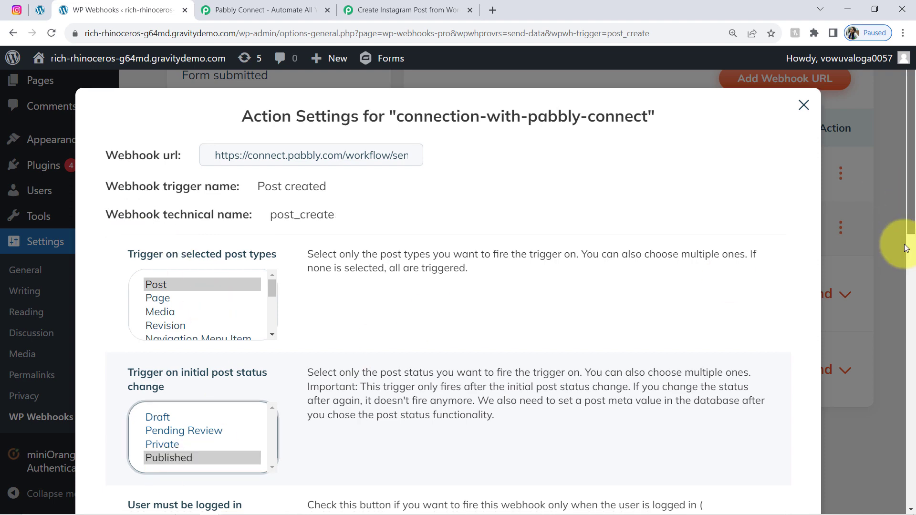
scroll(901, 214, "down", 8)
scroll(902, 310, "down", 5)
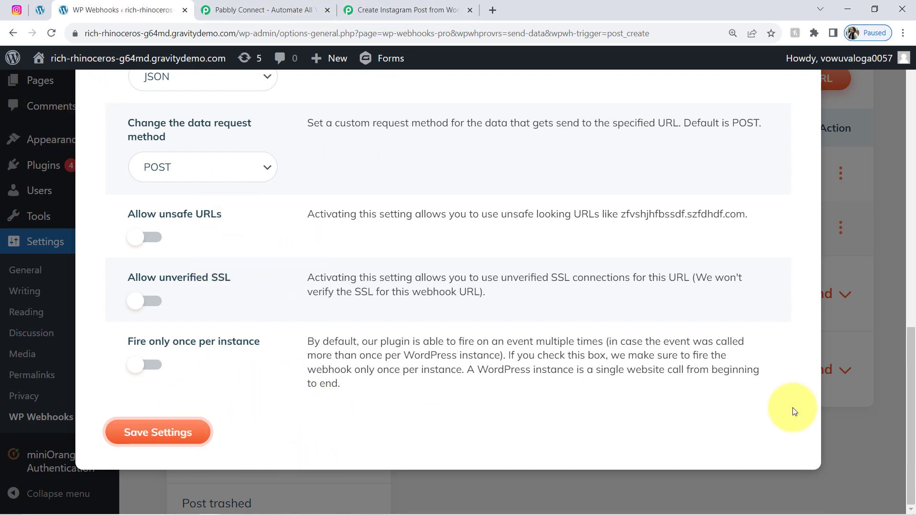
left_click(889, 302)
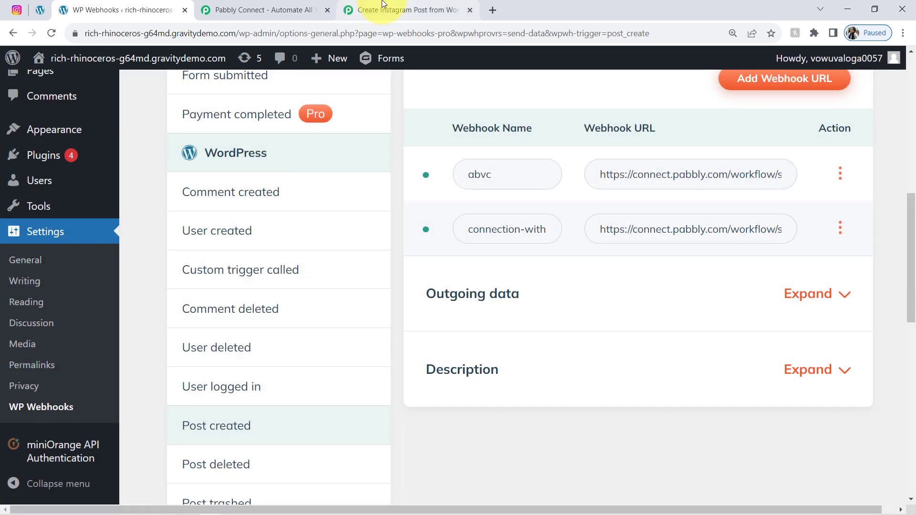
Step: In Pabbly, point out the note about making a test submission, then return to WP Webhooks
left_click(406, 10)
left_click_drag(913, 250, 909, 352)
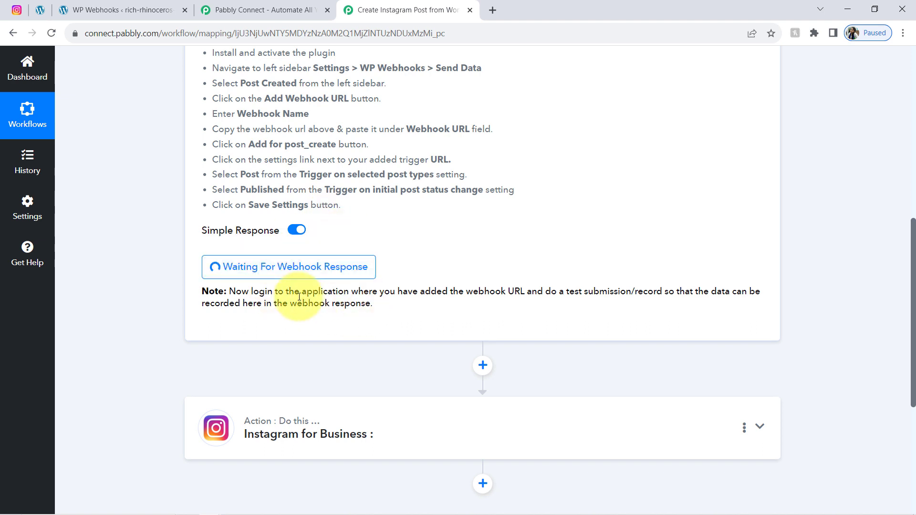
left_click_drag(273, 290, 412, 313)
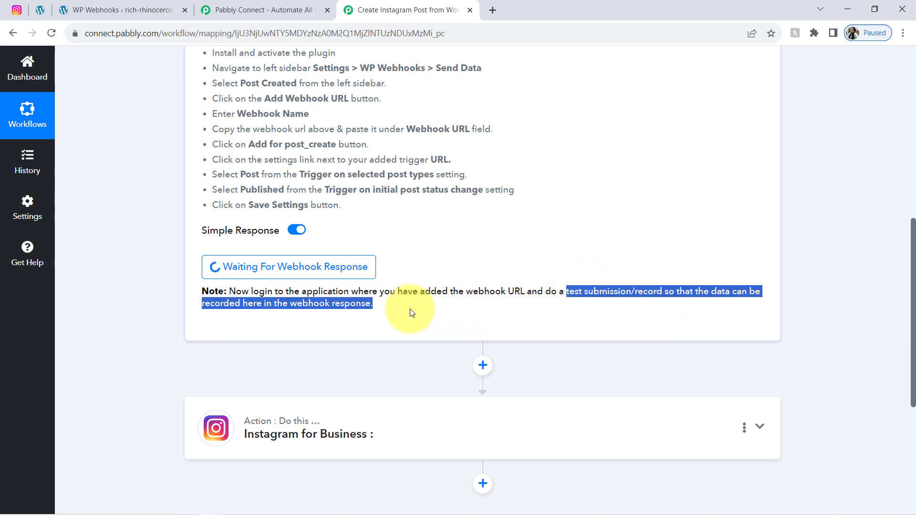
left_click_drag(551, 292, 647, 292)
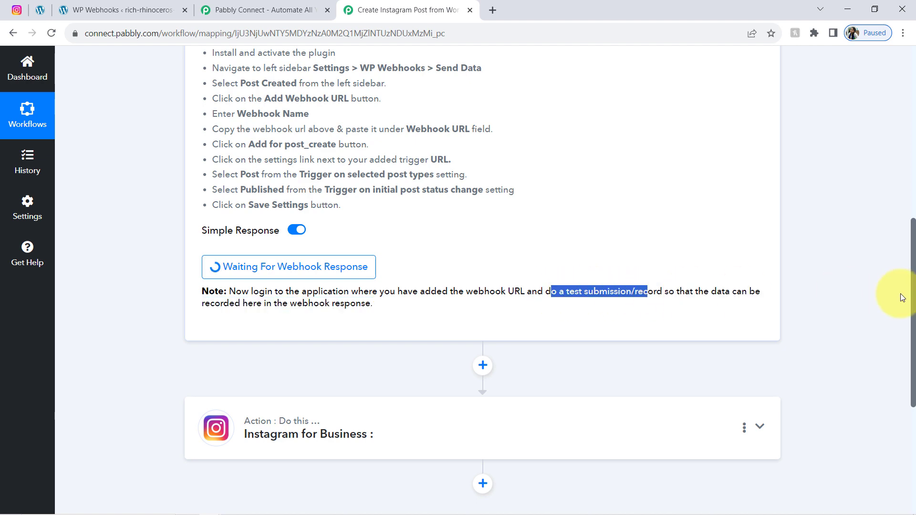
left_click_drag(914, 300, 900, 229)
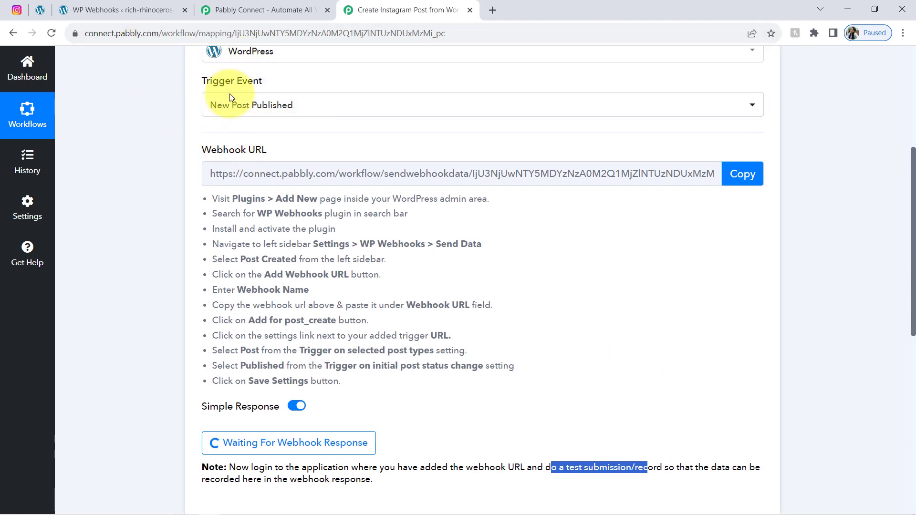
left_click(121, 8)
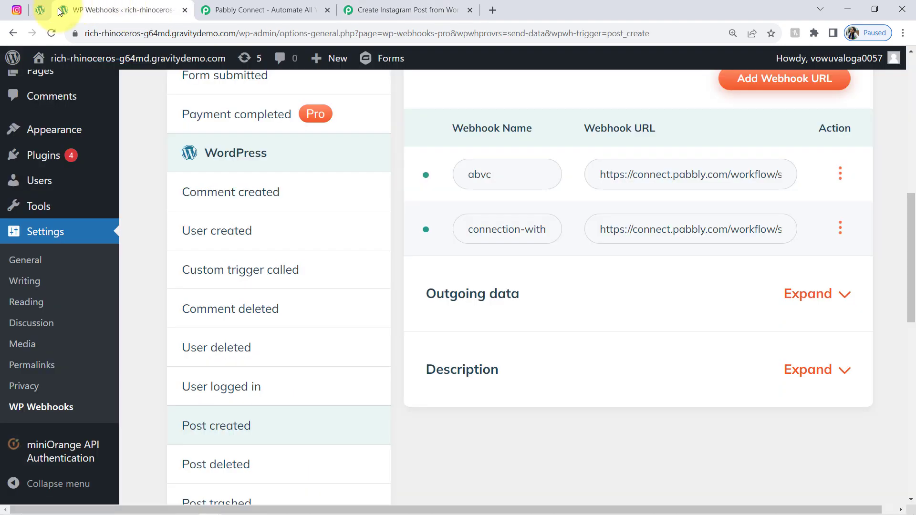
Step: Trash the AI + Automation draft in the Posts list and start a new post
left_click(42, 13)
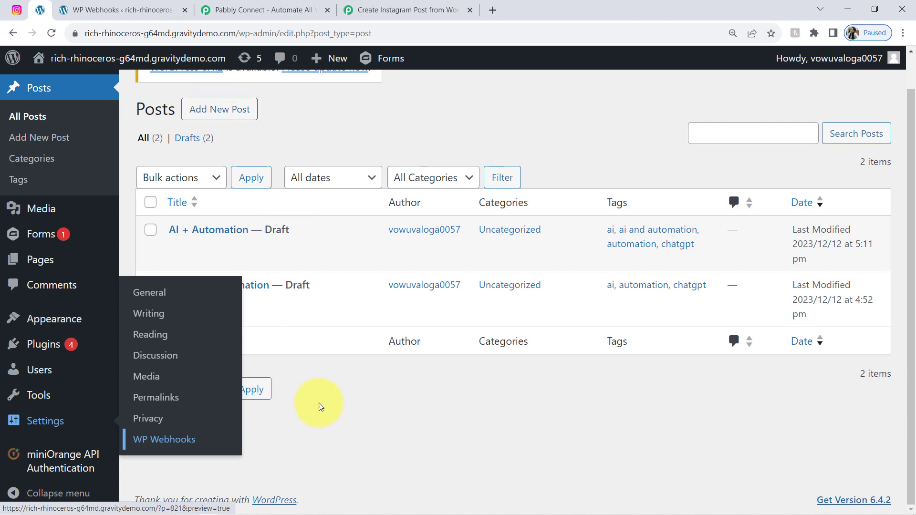
scroll(322, 422, "up", 1)
left_click(254, 288)
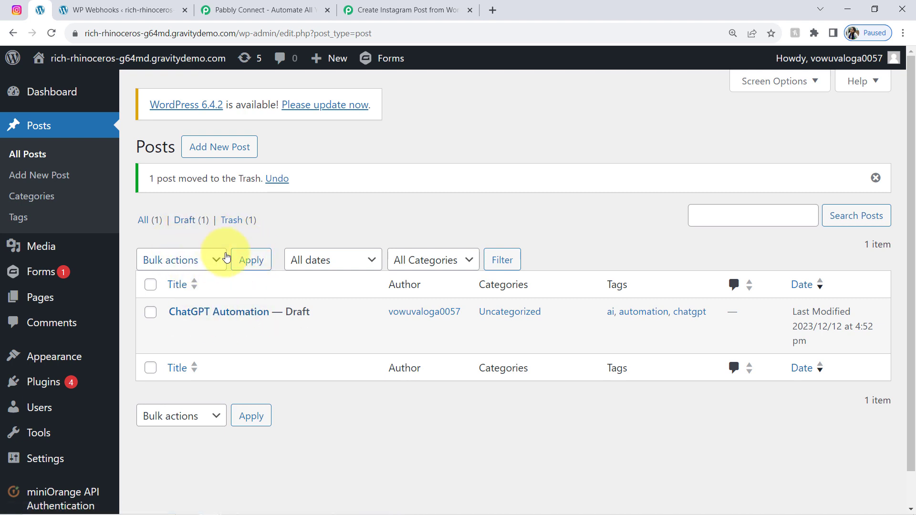
left_click(205, 152)
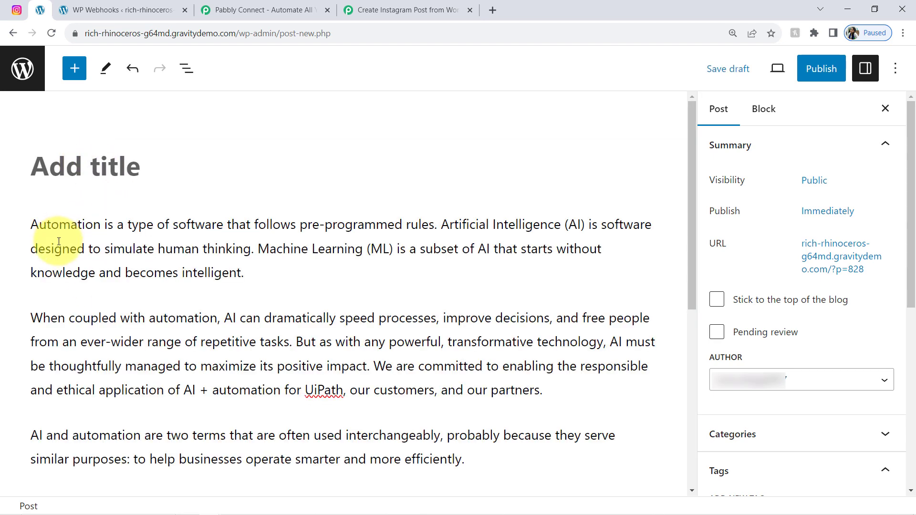
Step: Title the post 'AI + Automation' and add a Featured Image block found by searching 'featu'
left_click(58, 240)
left_click(55, 163)
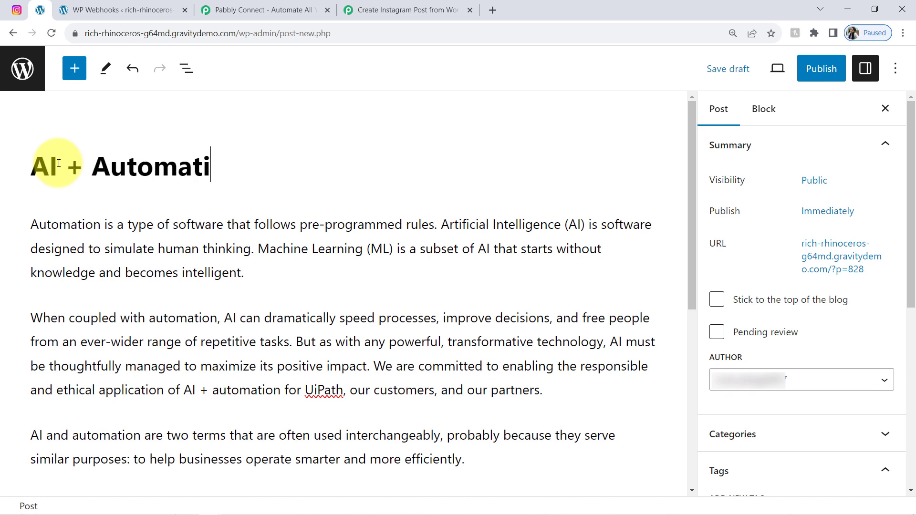
left_click(75, 70)
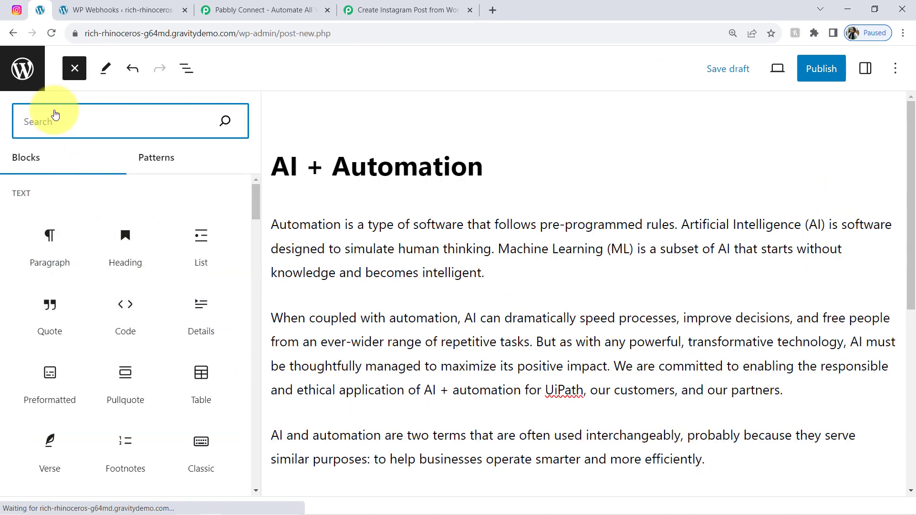
type("featu")
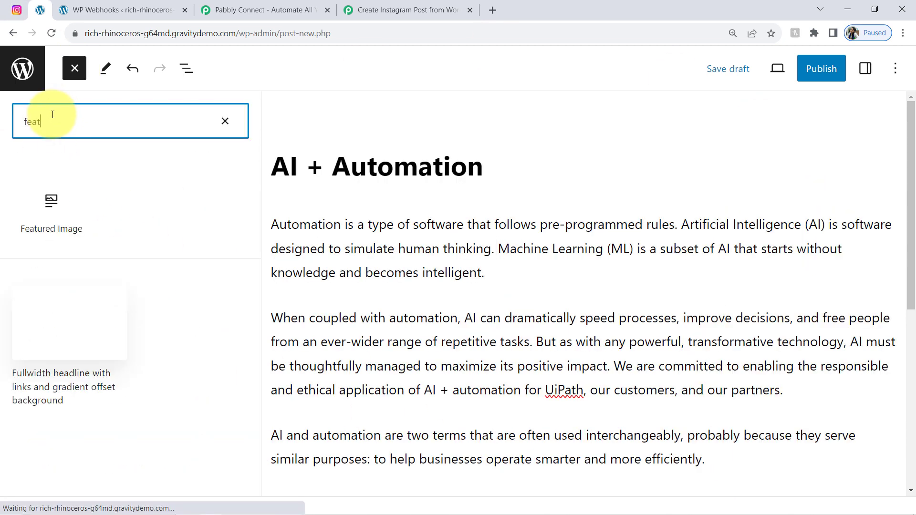
mouse_move(50, 210)
left_click_drag(50, 210, 502, 202)
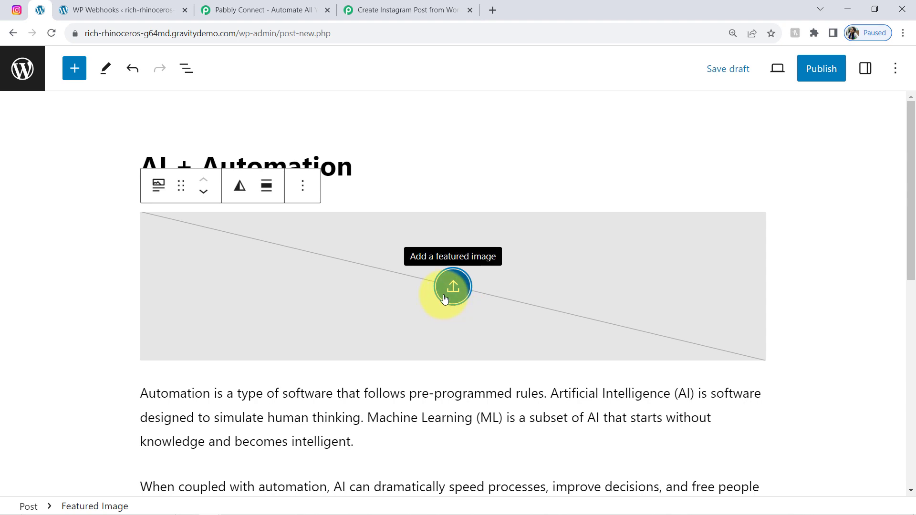
Step: Choose the hand image from the Media Library as the featured image
left_click(447, 299)
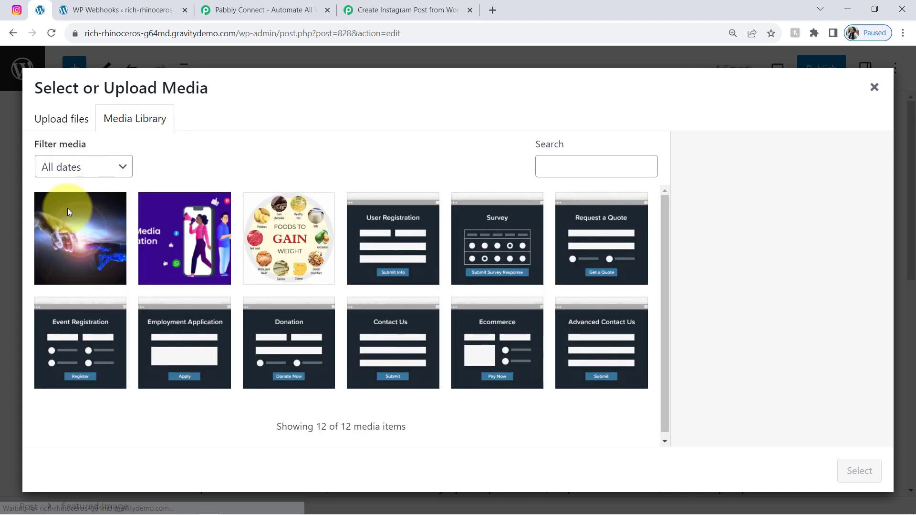
left_click(75, 248)
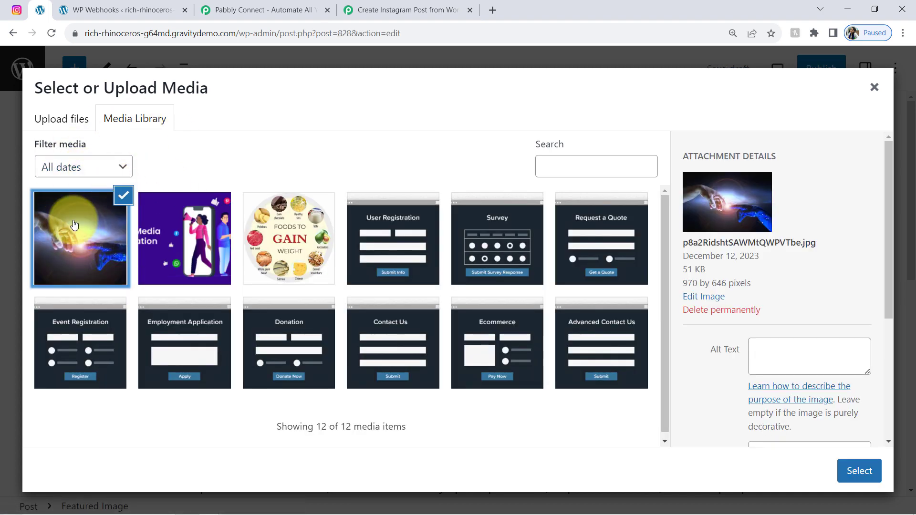
left_click(861, 471)
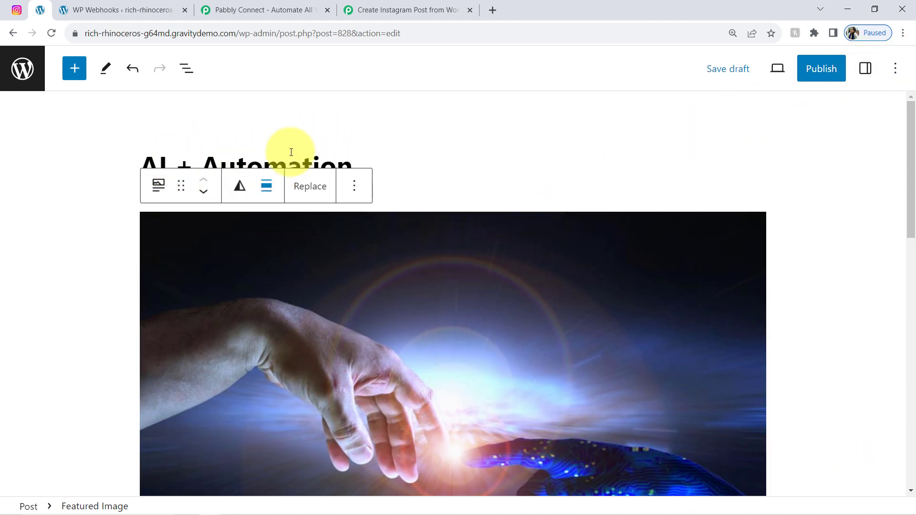
left_click(865, 68)
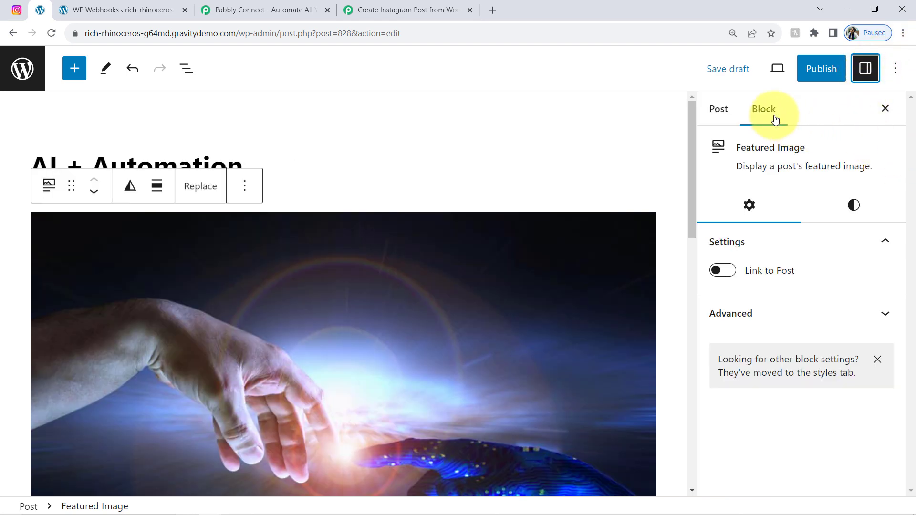
Step: Add the technology and 'ai and automation' tags in the post settings
left_click(718, 110)
left_click_drag(909, 129, 902, 259)
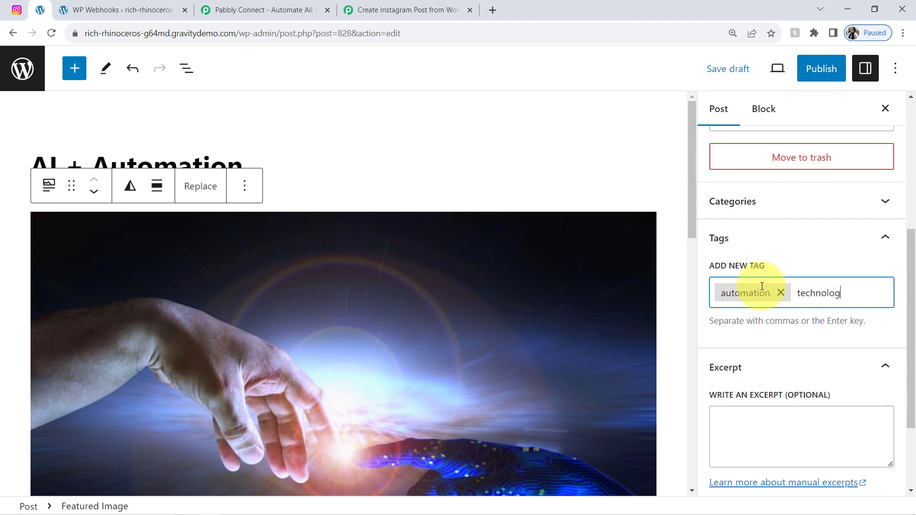
key("Return")
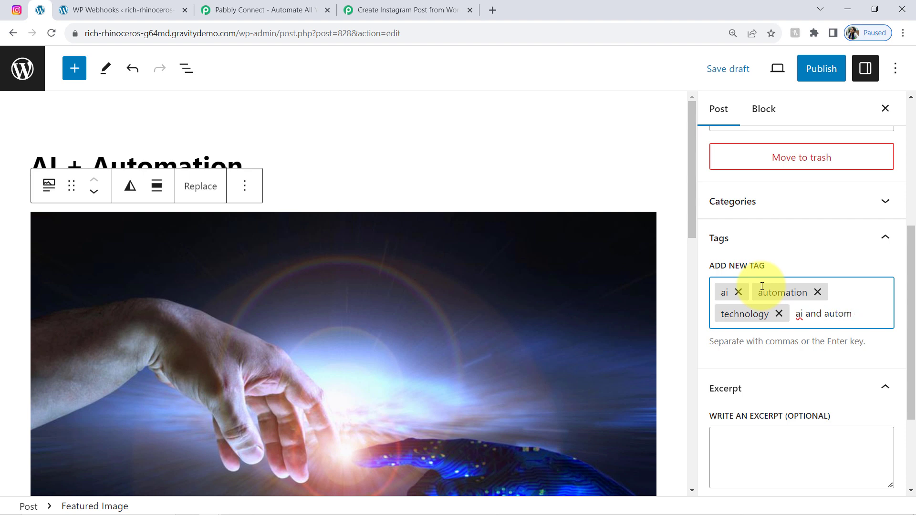
type("ai and automation")
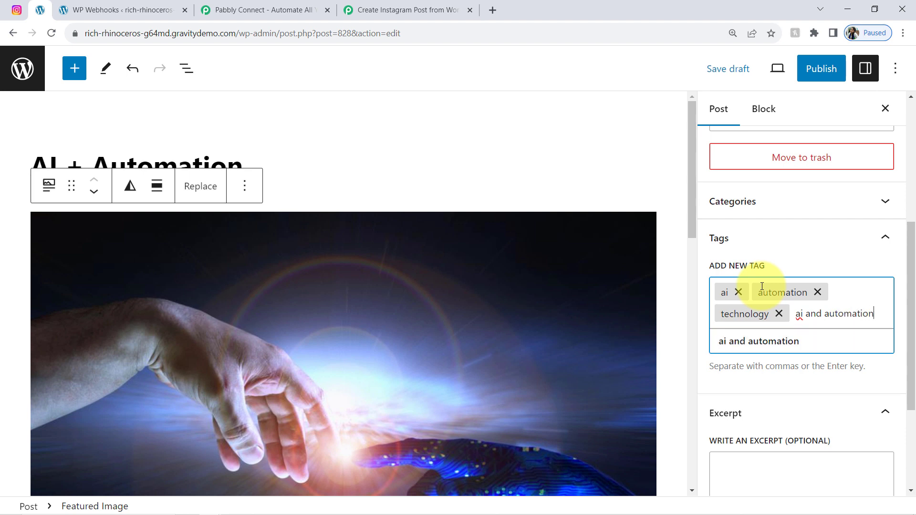
key("Return")
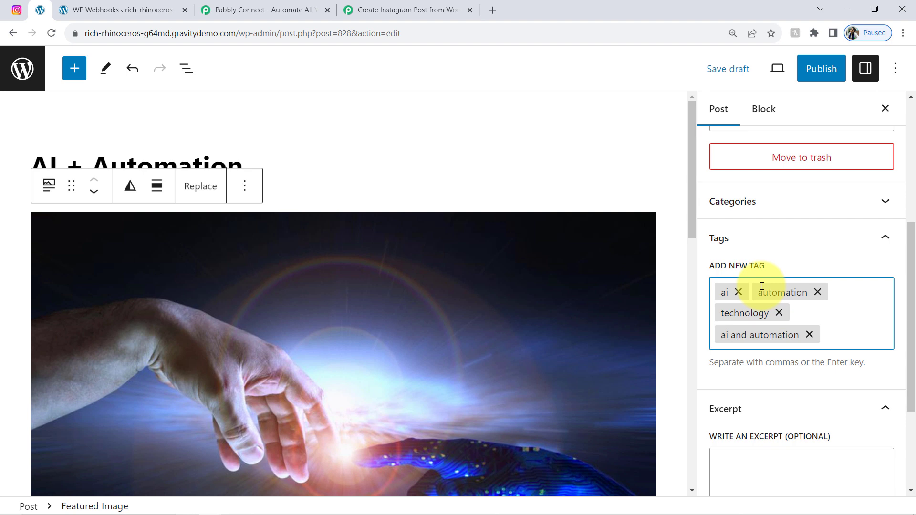
left_click_drag(911, 282, 911, 355)
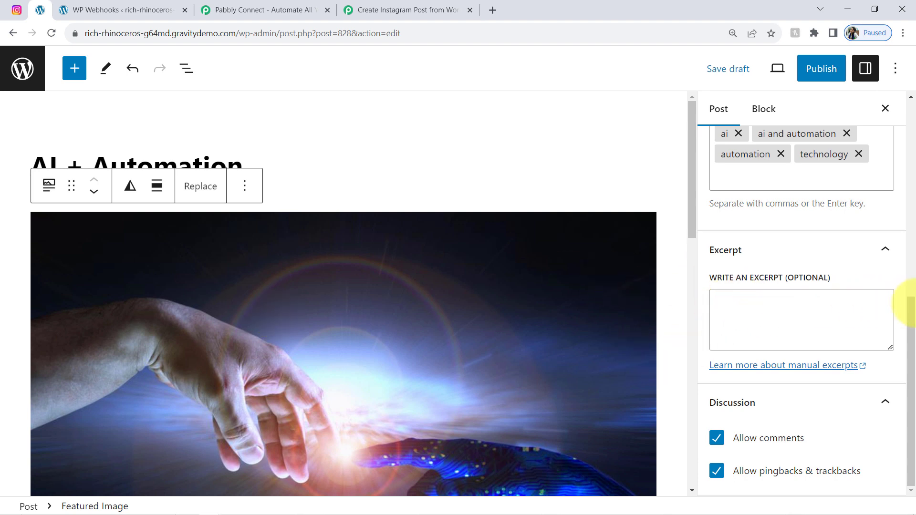
Step: Copy the two AI and automation definition paragraphs from the post
left_click_drag(691, 188, 646, 403)
left_click_drag(31, 240, 13, 230)
double_click(577, 333)
key("ctrl+c")
key("ctrl+c")
key("ctrl+c")
key("ctrl+c")
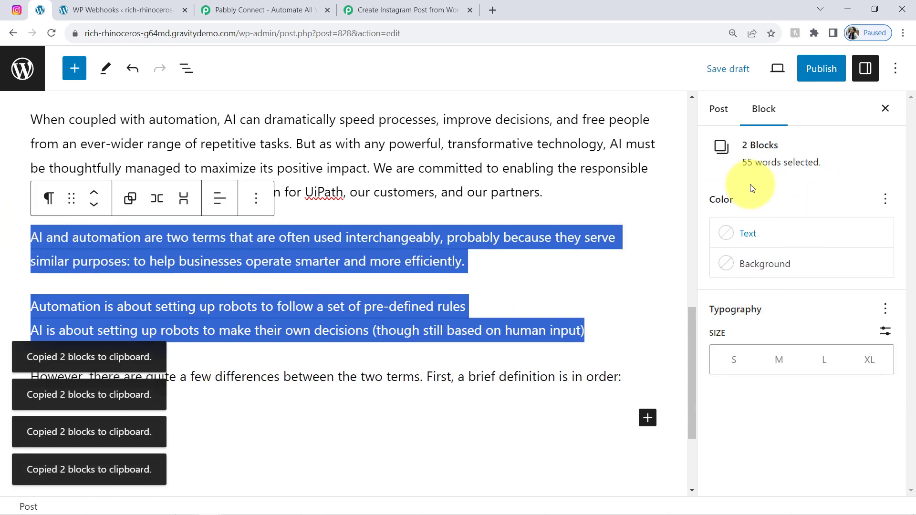
Step: Paste the copied paragraphs into the Excerpt field and publish the post
left_click(710, 113)
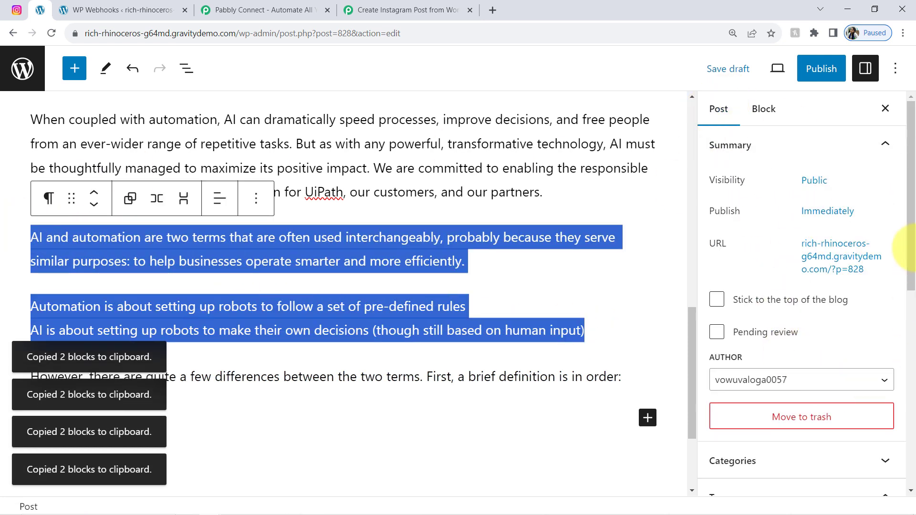
left_click_drag(910, 242, 911, 324)
scroll(888, 372, "down", 3)
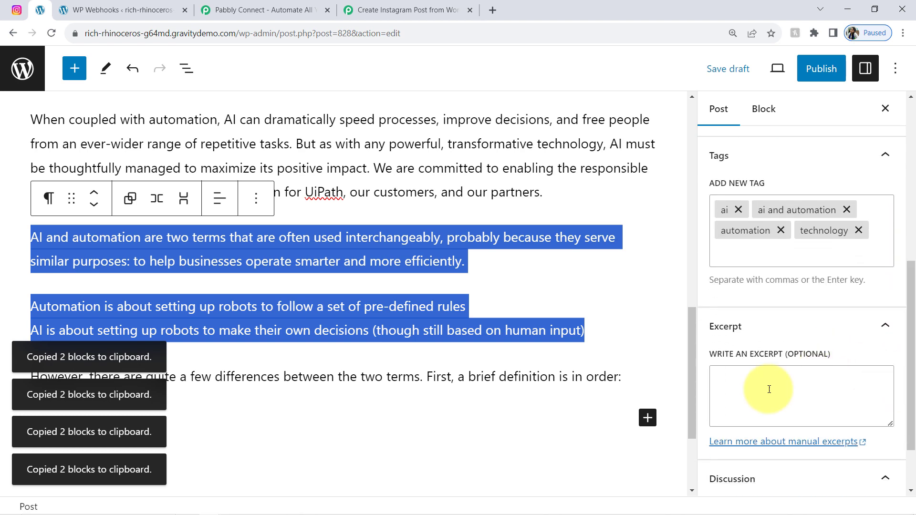
left_click(760, 391)
key("ctrl+v")
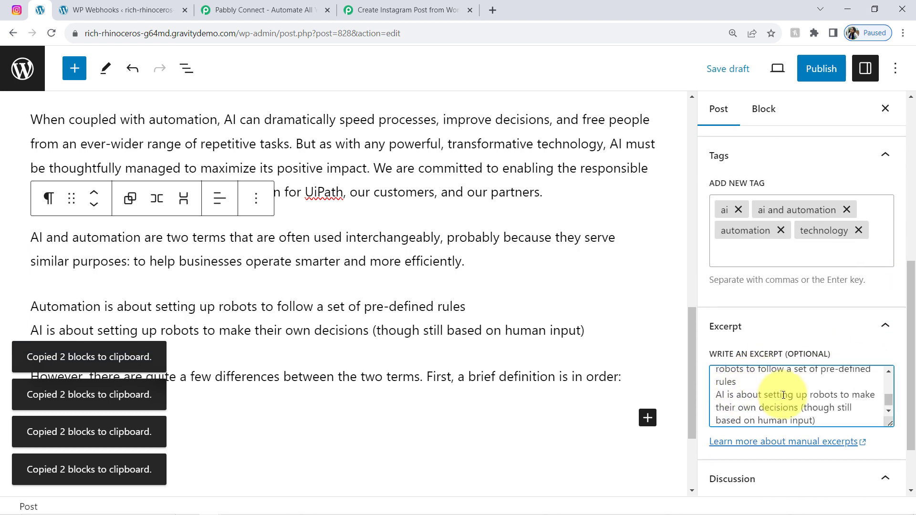
left_click_drag(830, 408, 733, 382)
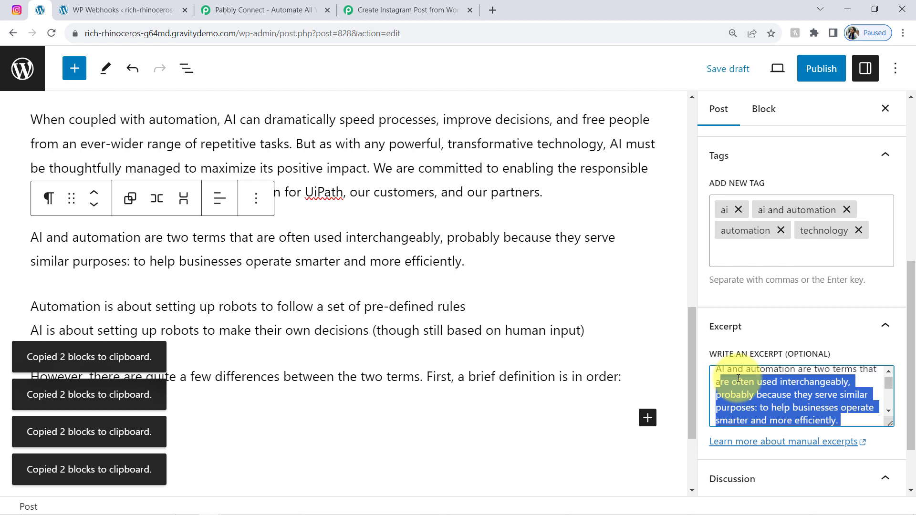
left_click(739, 378)
left_click(815, 68)
left_click(808, 69)
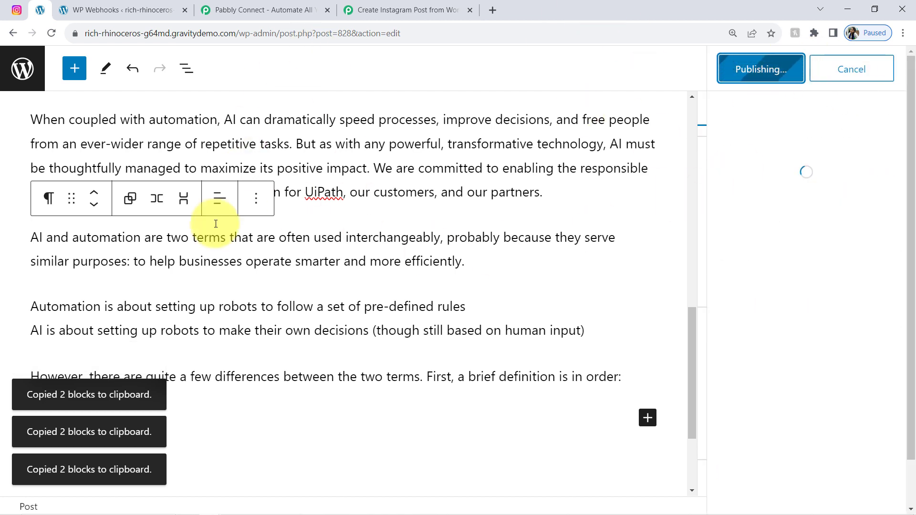
Step: Review the technology and automation tag slugs and names in the trigger's Response Received data
left_click(377, 10)
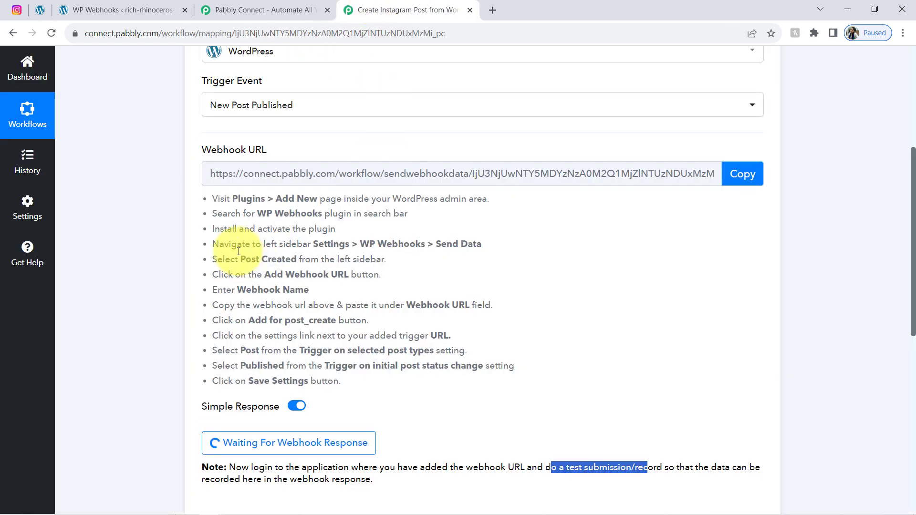
left_click_drag(912, 156, 912, 221)
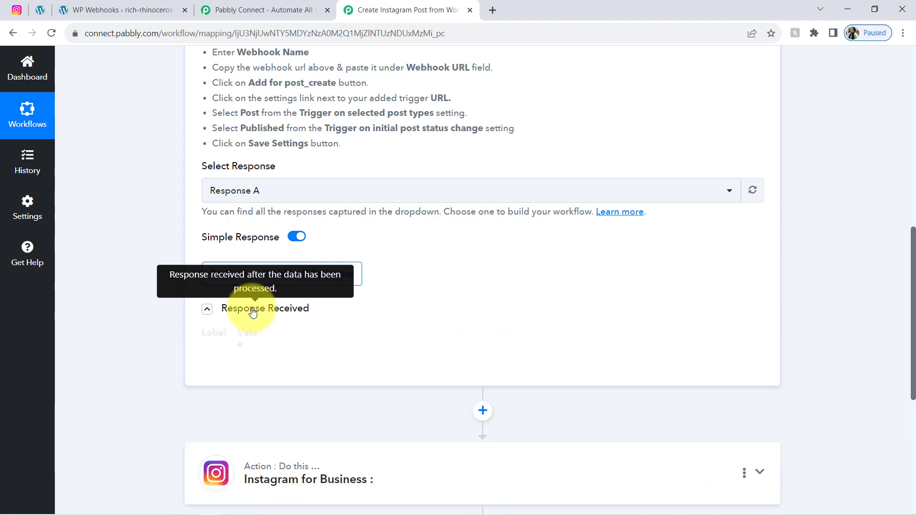
left_click_drag(913, 223, 895, 277)
left_click_drag(760, 164, 576, 188)
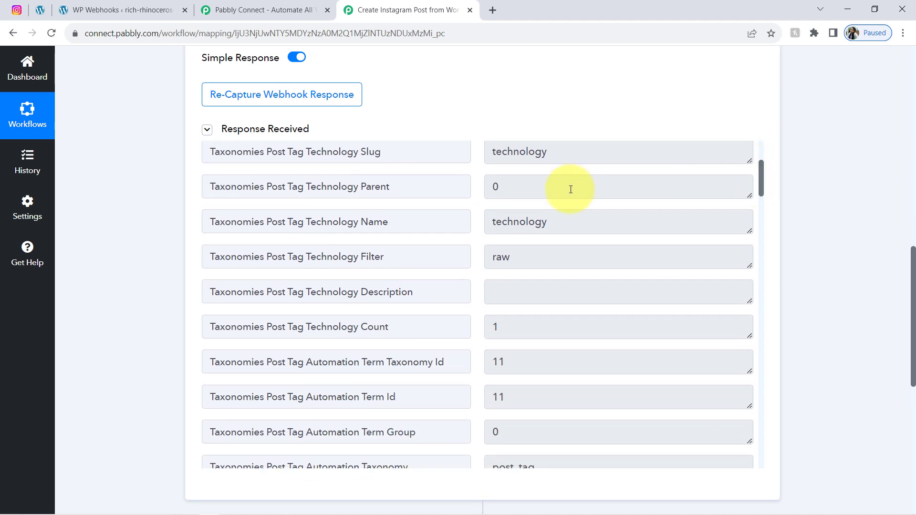
left_click_drag(506, 222, 540, 226)
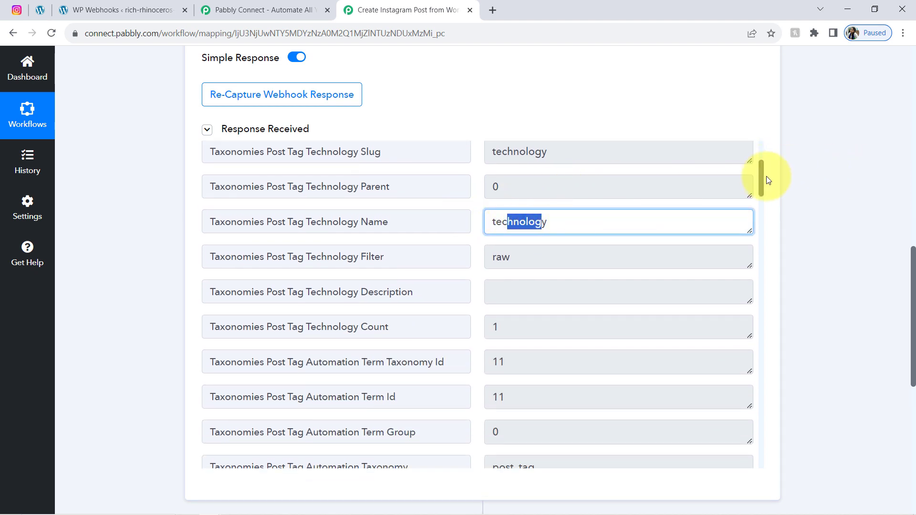
left_click_drag(762, 176, 758, 206)
double_click(527, 249)
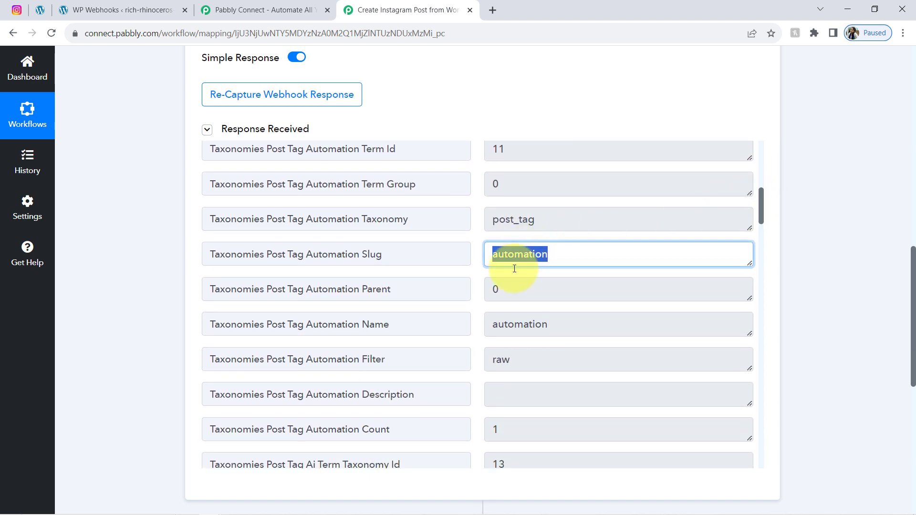
double_click(517, 324)
Step: Review the Post Id, the title 'AI + Automation', the publish status and the excerpt
left_click_drag(765, 219, 747, 291)
left_click_drag(630, 287, 512, 285)
left_click_drag(764, 280, 761, 305)
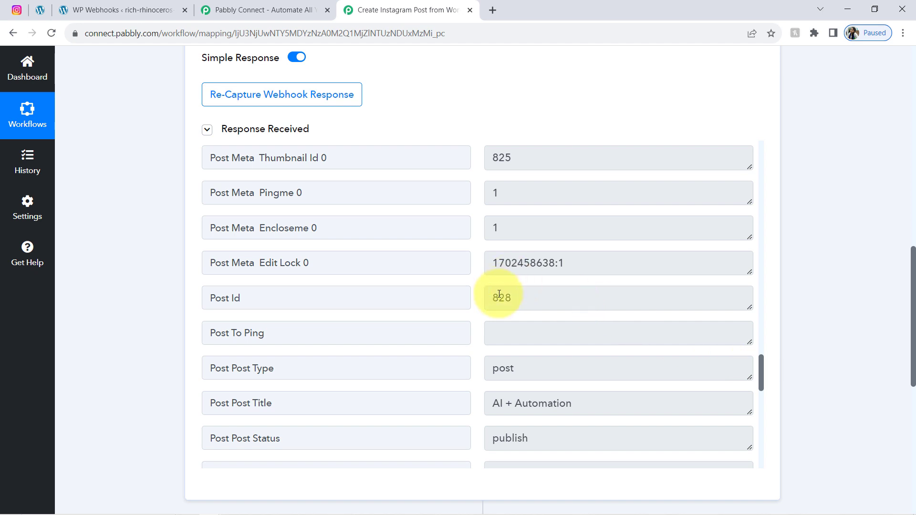
left_click_drag(526, 298, 482, 309)
left_click_drag(514, 405, 571, 408)
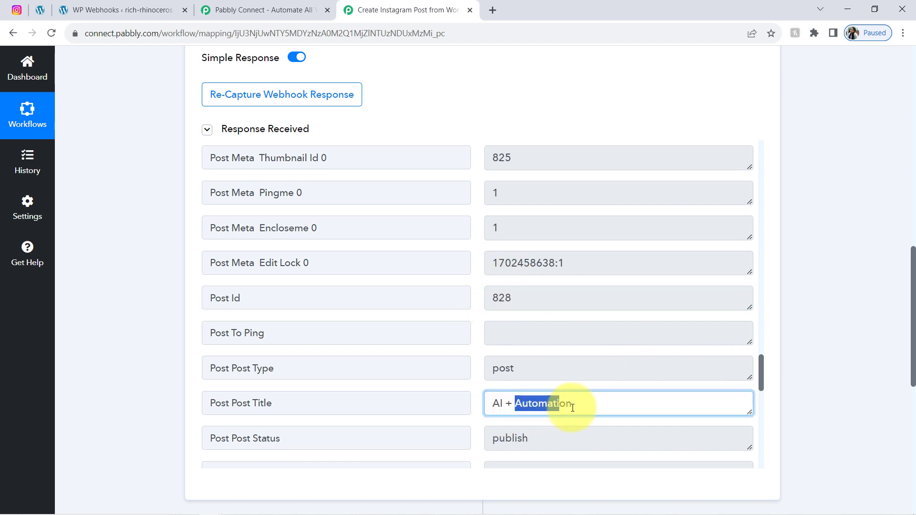
left_click_drag(513, 439, 549, 431)
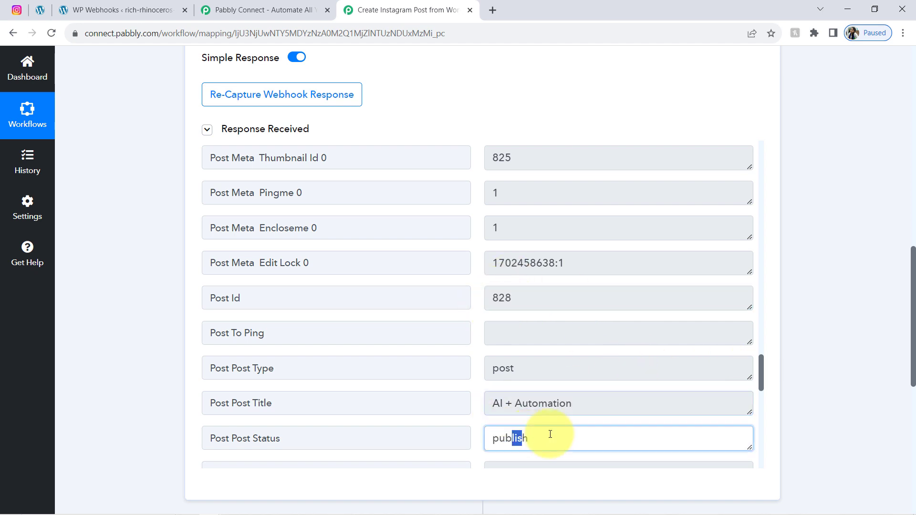
left_click(764, 366)
left_click_drag(759, 367, 760, 413)
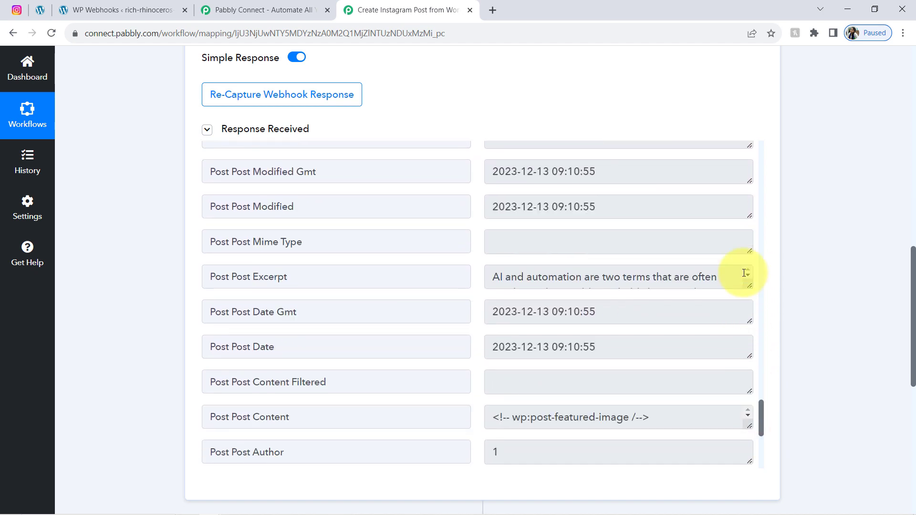
left_click_drag(748, 288, 727, 403)
left_click_drag(586, 292, 617, 372)
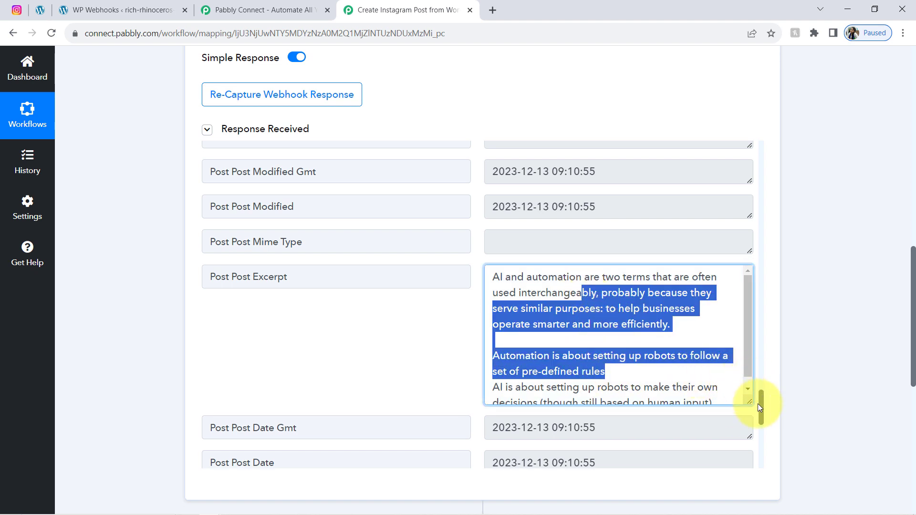
left_click_drag(760, 405, 763, 428)
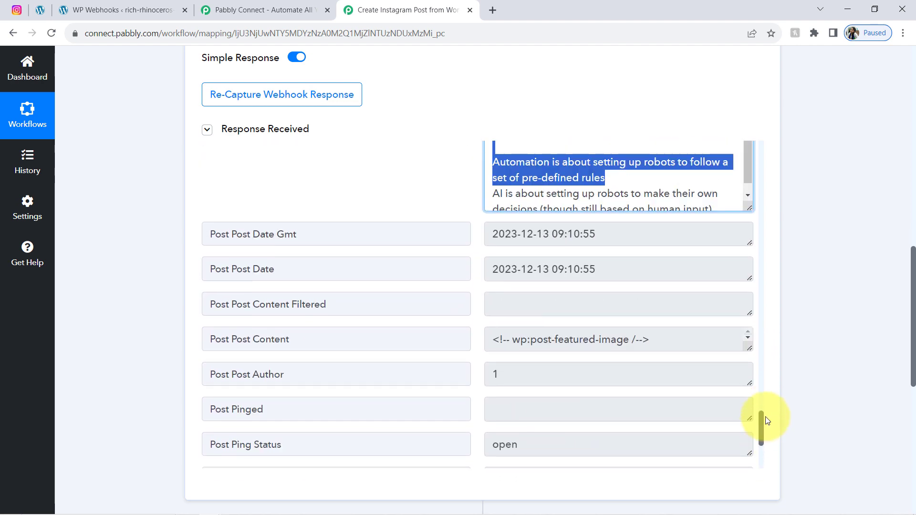
Step: Find the thumbnail URL by searching 'http', view the hand image in a new tab, then collapse the list
key("ctrl+f")
type("http")
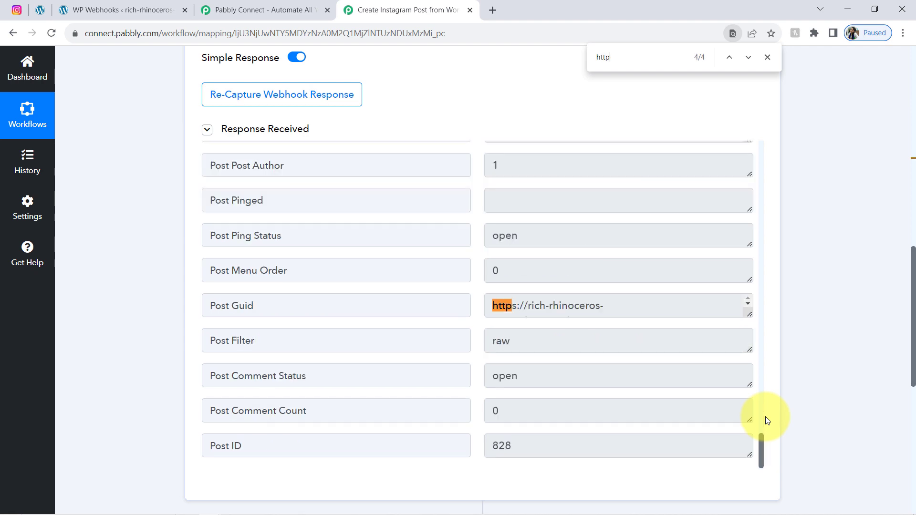
key("Return")
key("Return")
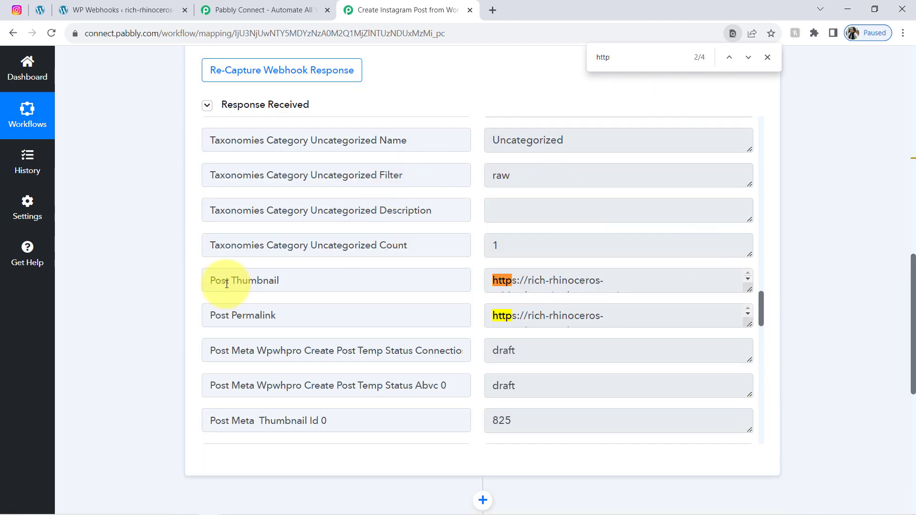
left_click_drag(227, 284, 269, 281)
left_click_drag(749, 289, 748, 402)
left_click_drag(559, 331, 484, 276)
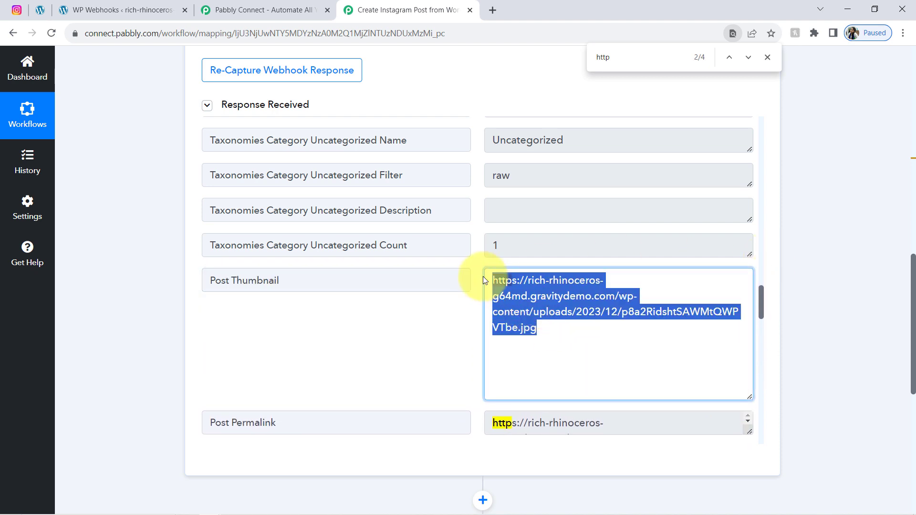
key("ctrl+c")
key("ctrl+t")
key("ctrl+v")
key("Return")
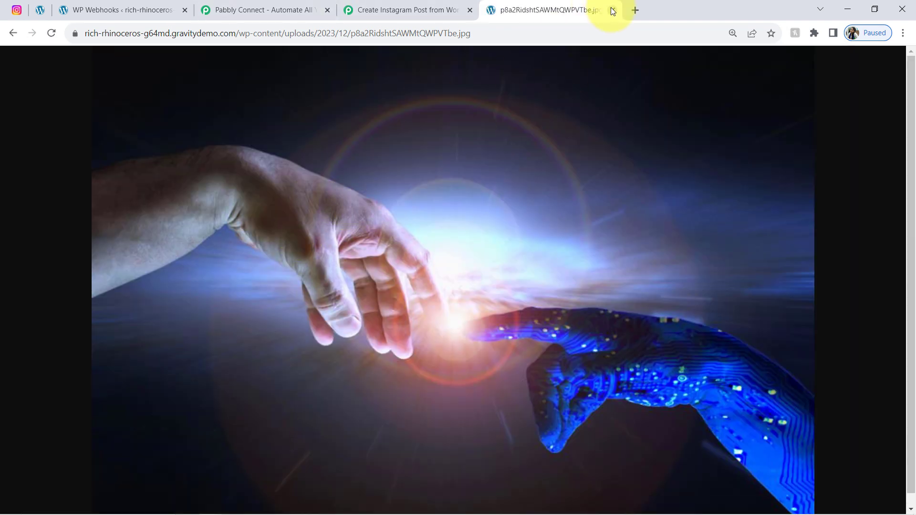
left_click(613, 10)
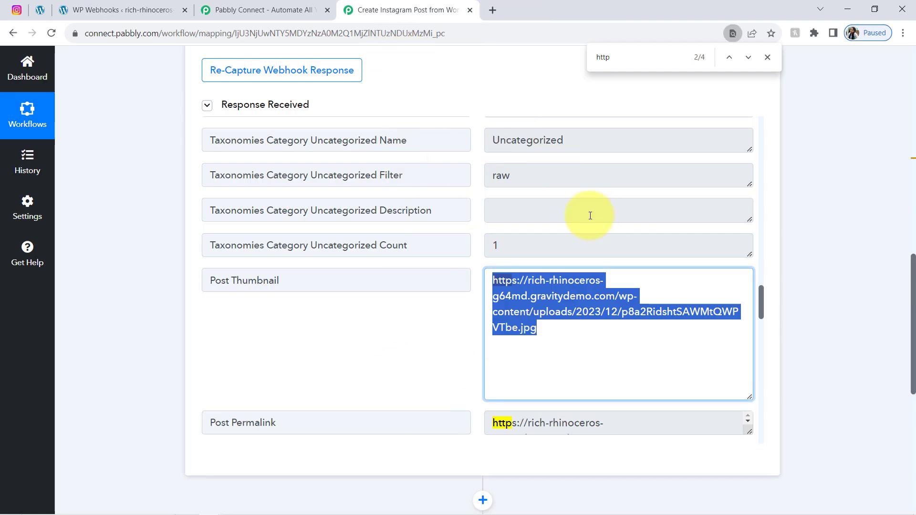
left_click(283, 105)
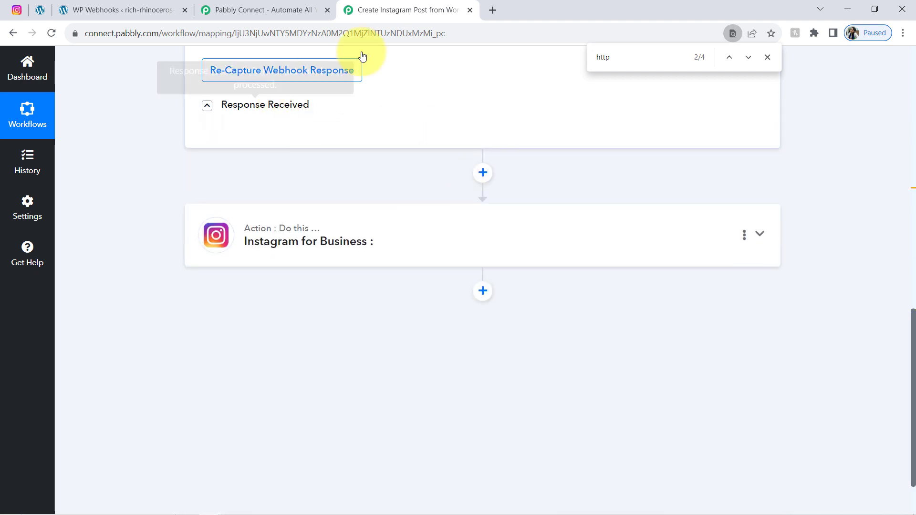
left_click_drag(912, 336, 912, 72)
left_click(293, 237)
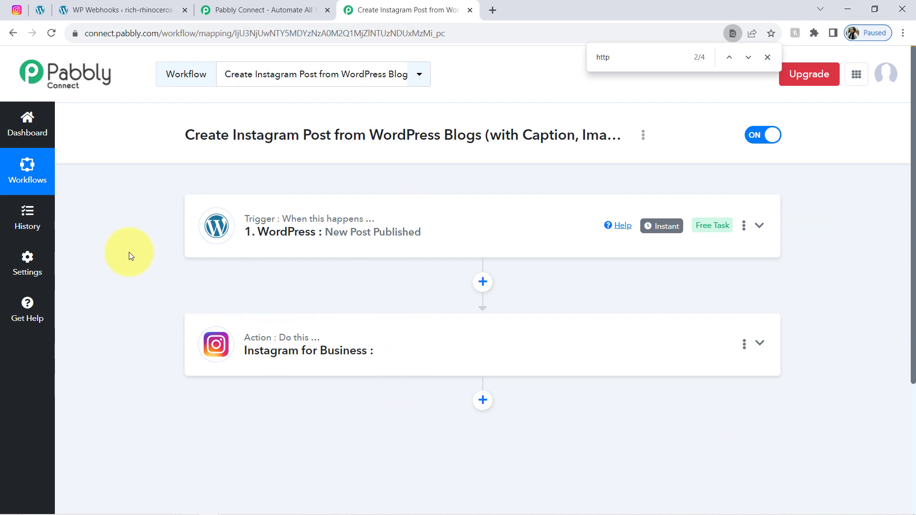
left_click(41, 8)
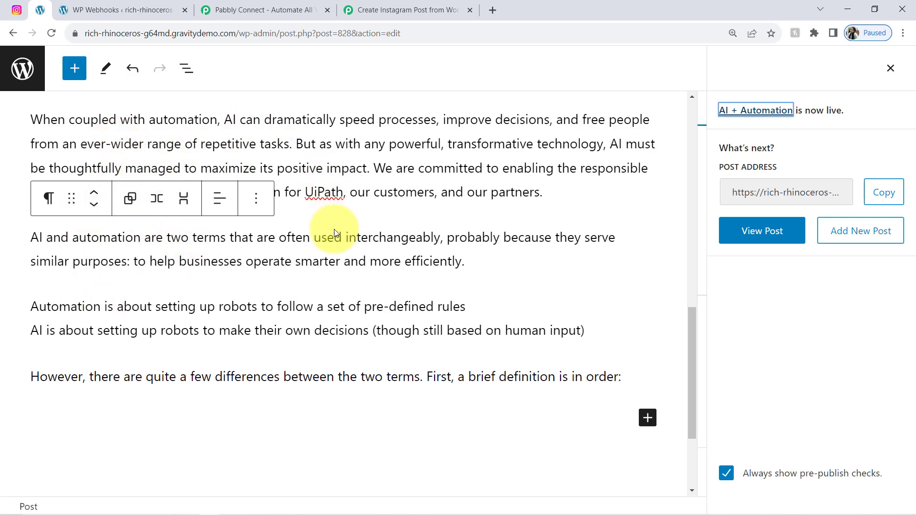
left_click(383, 6)
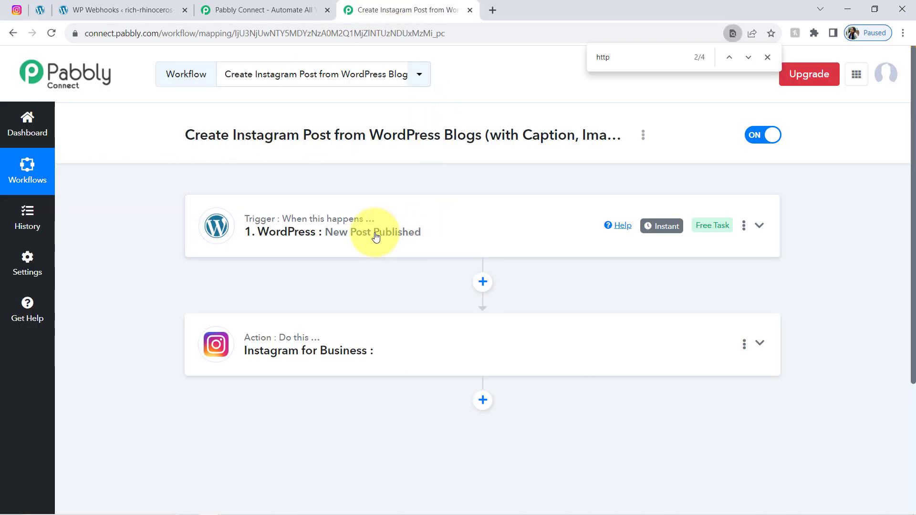
left_click(332, 237)
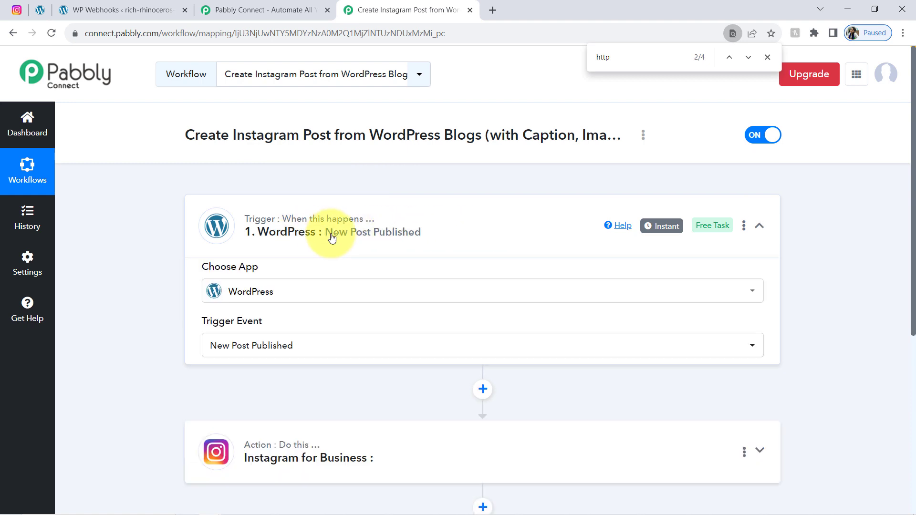
left_click(336, 228)
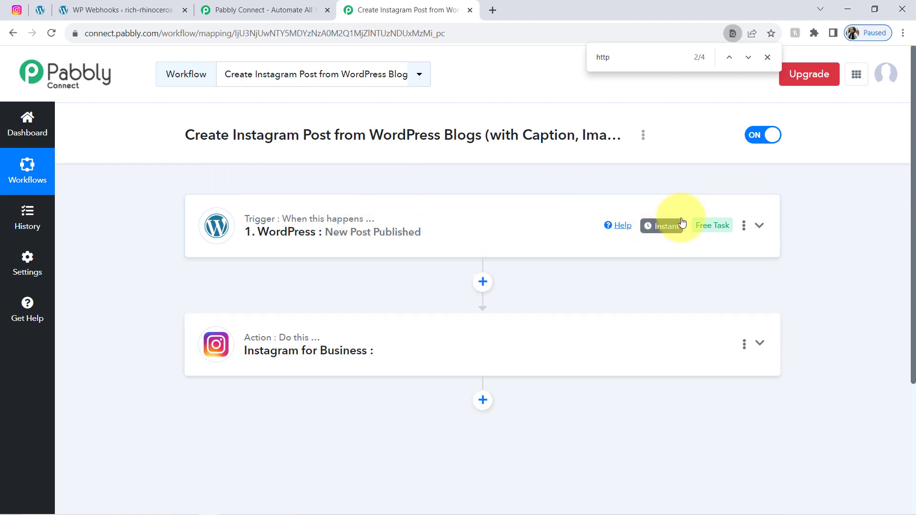
mouse_move(664, 229)
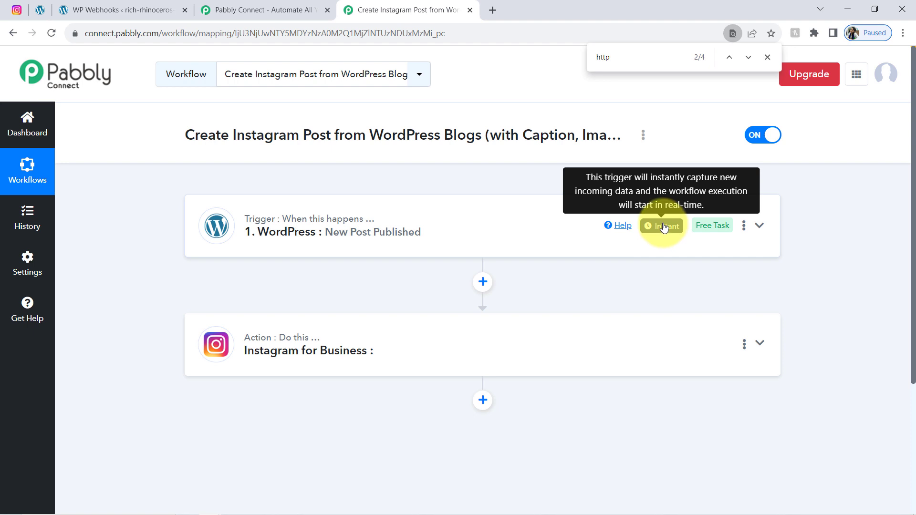
left_click(373, 252)
left_click_drag(911, 169, 902, 401)
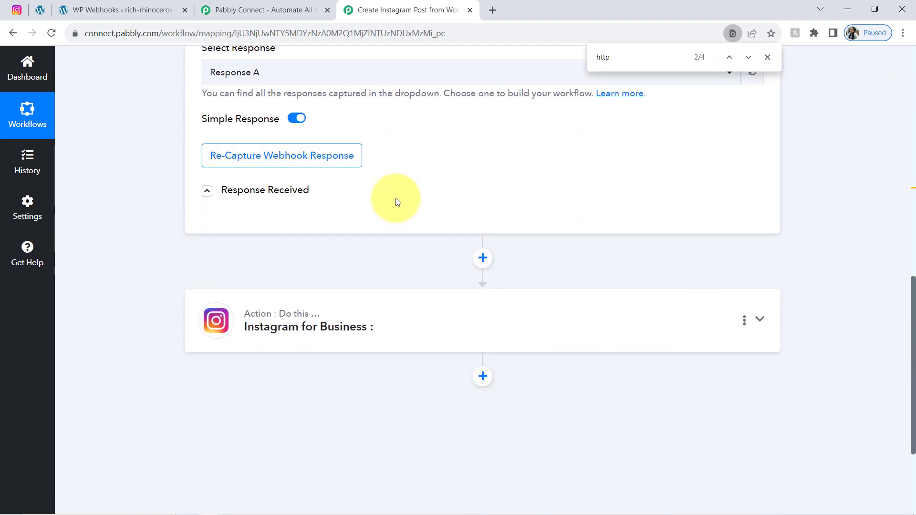
Step: Expand Response Received and scroll through the Taxonomies Post Tag rows to the Ai-and-automation slug
left_click(300, 198)
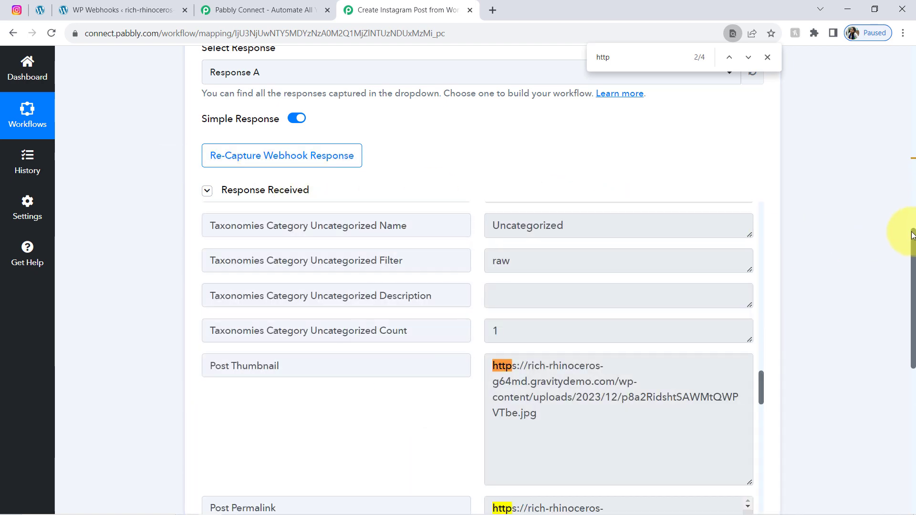
left_click_drag(913, 241, 901, 255)
left_click_drag(761, 330, 748, 167)
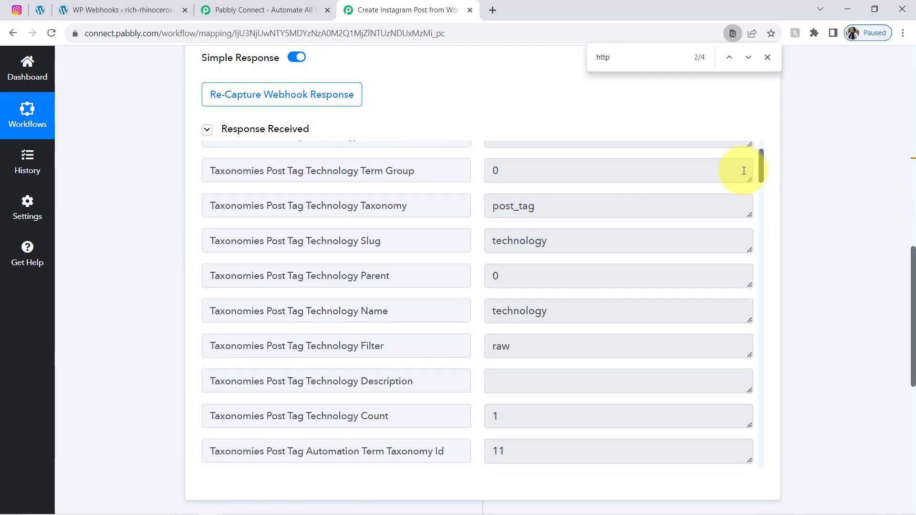
scroll(517, 215, "up", 1)
left_click_drag(508, 352, 548, 352)
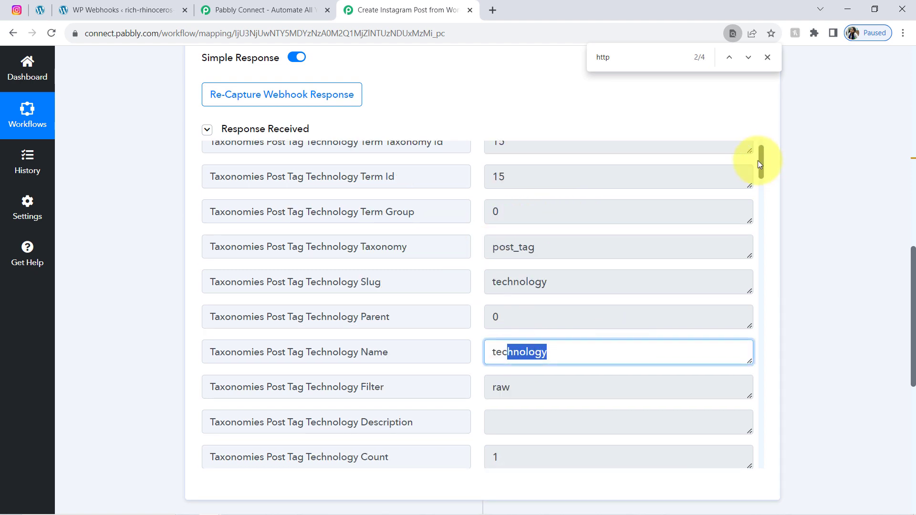
left_click_drag(762, 162, 752, 258)
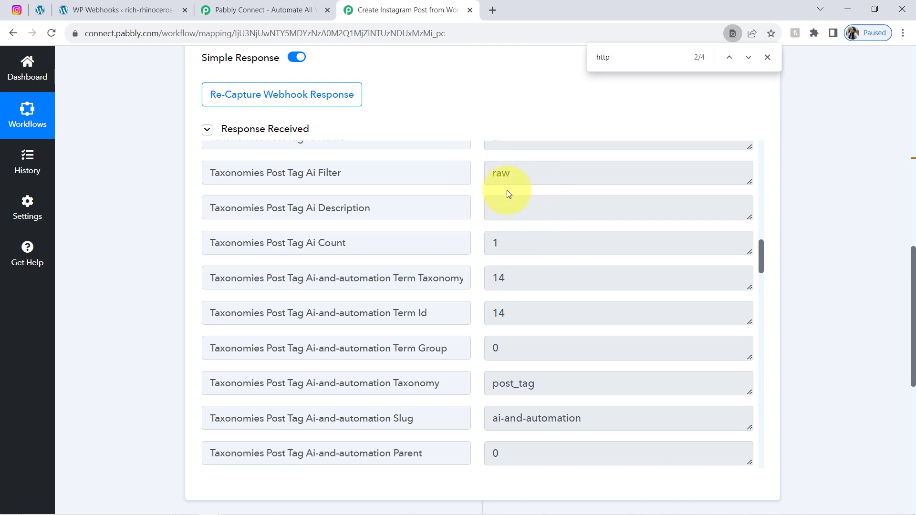
left_click_drag(915, 290, 893, 380)
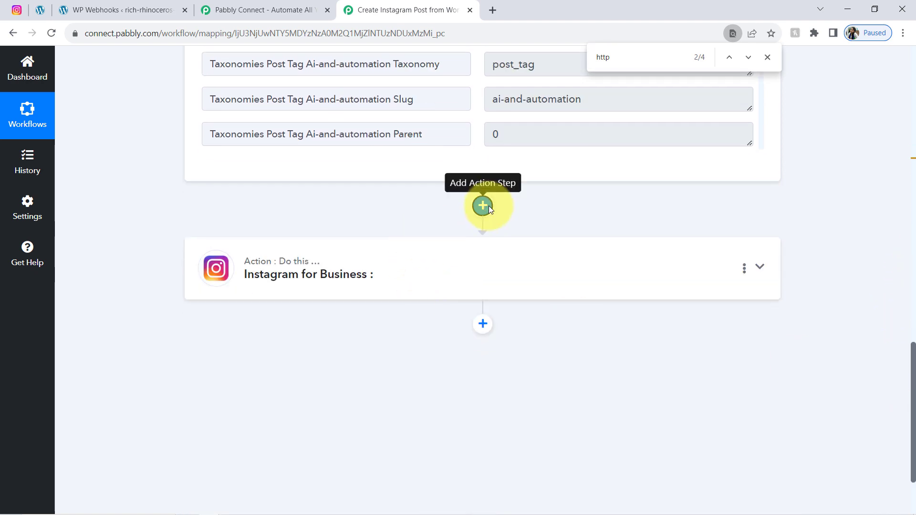
Step: Add an API by Pabbly step before the Instagram for Business action
left_click(484, 206)
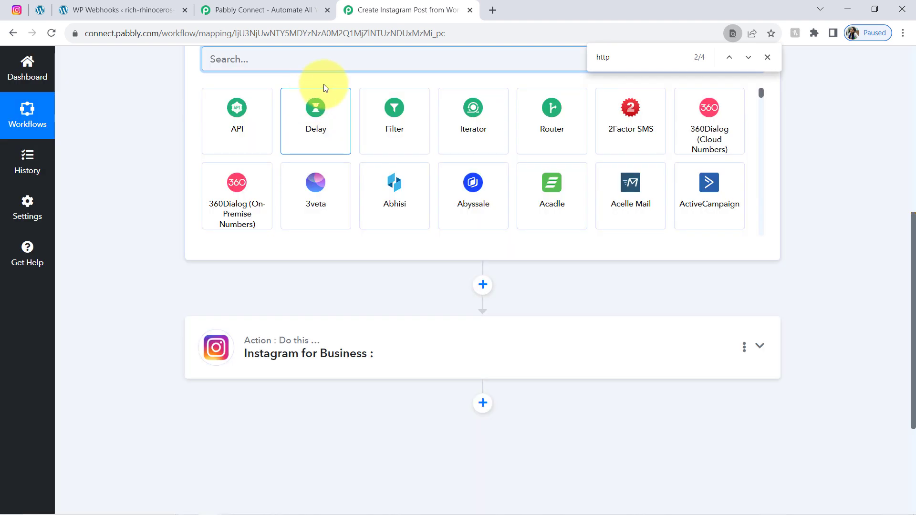
left_click(238, 108)
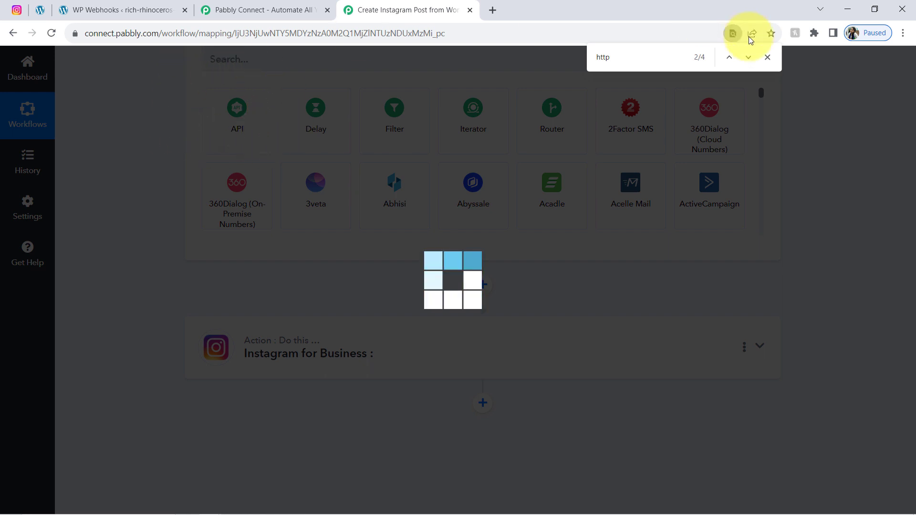
left_click(767, 57)
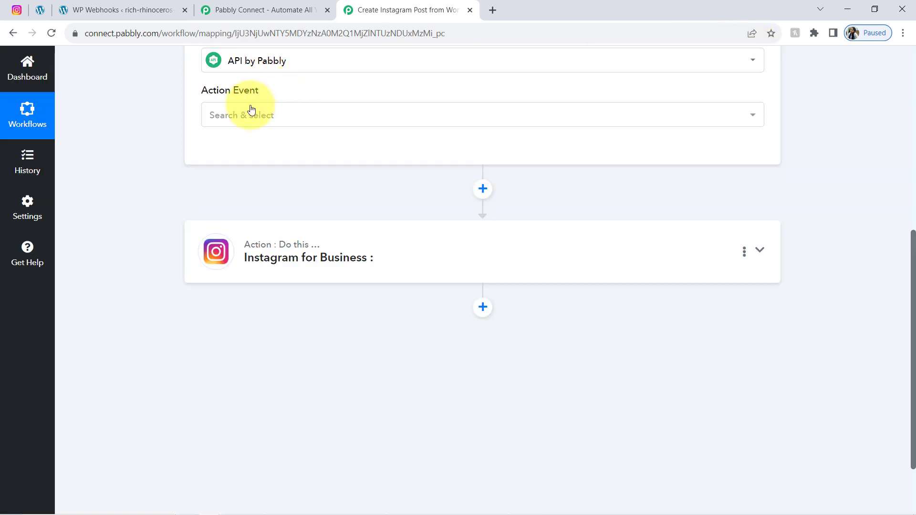
Step: Set the action event to Execute API Request and connect the step
left_click(243, 115)
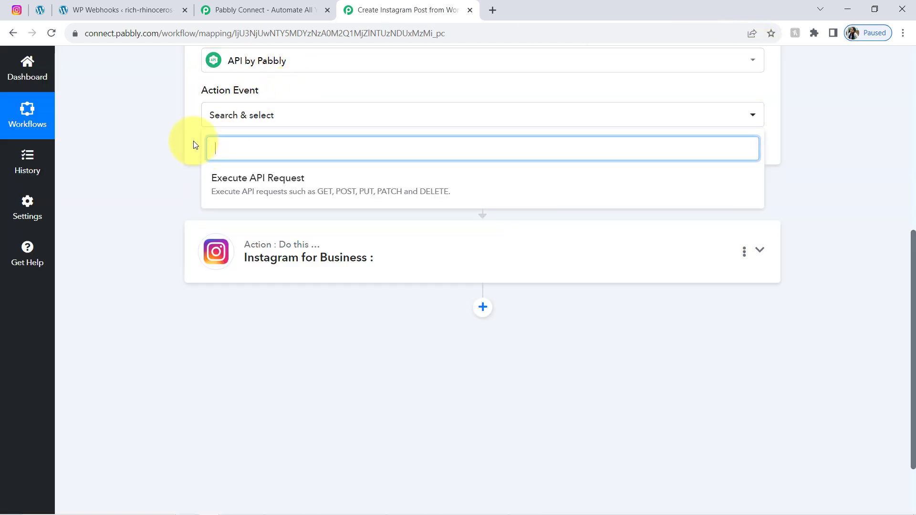
left_click(240, 192)
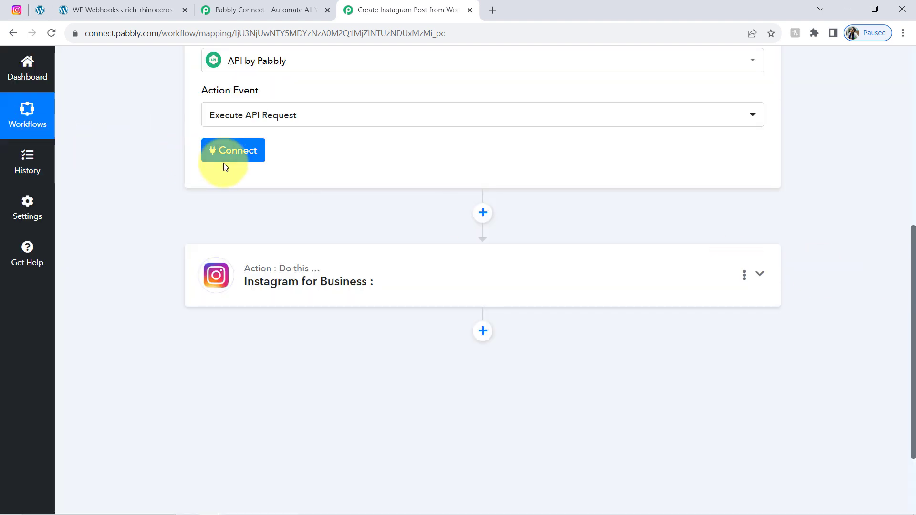
left_click(228, 158)
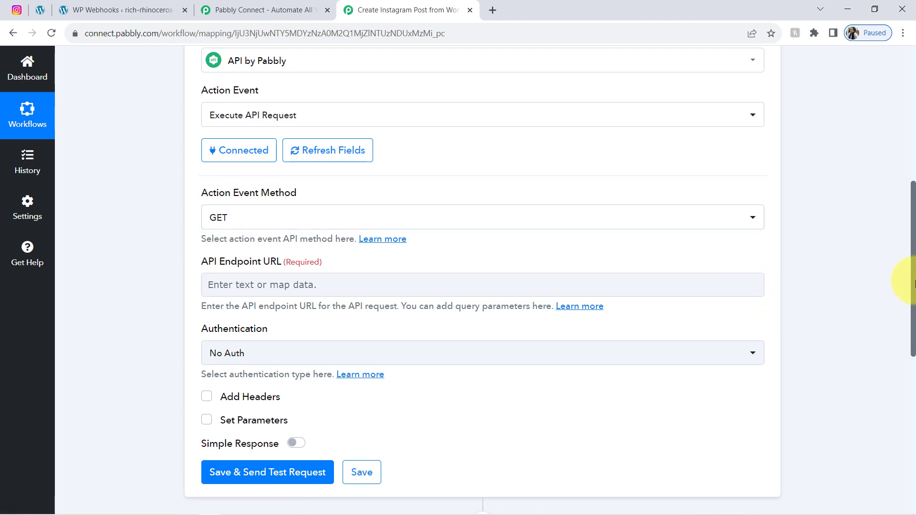
left_click_drag(915, 280, 913, 269)
left_click_drag(219, 293, 262, 295)
Step: Paste the WordPress tags URL copied from Notepad into the API Endpoint URL field
left_click(242, 315)
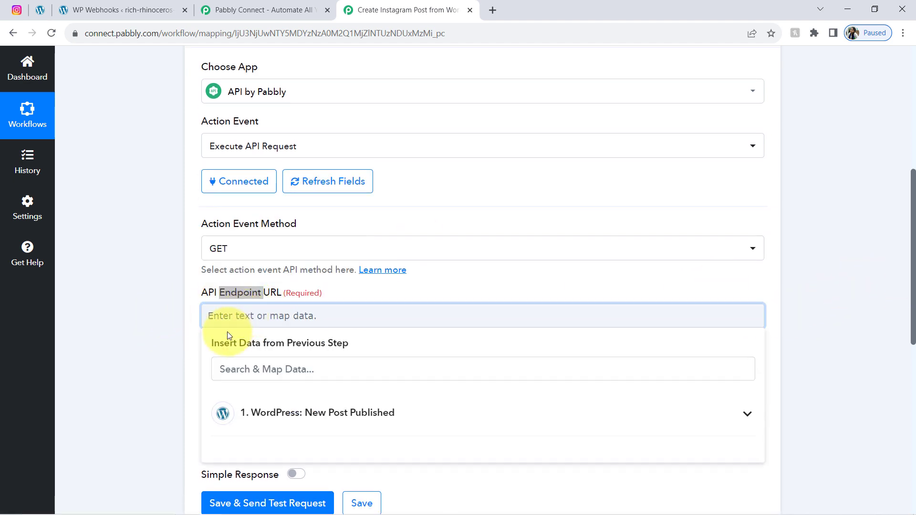
left_click(176, 323)
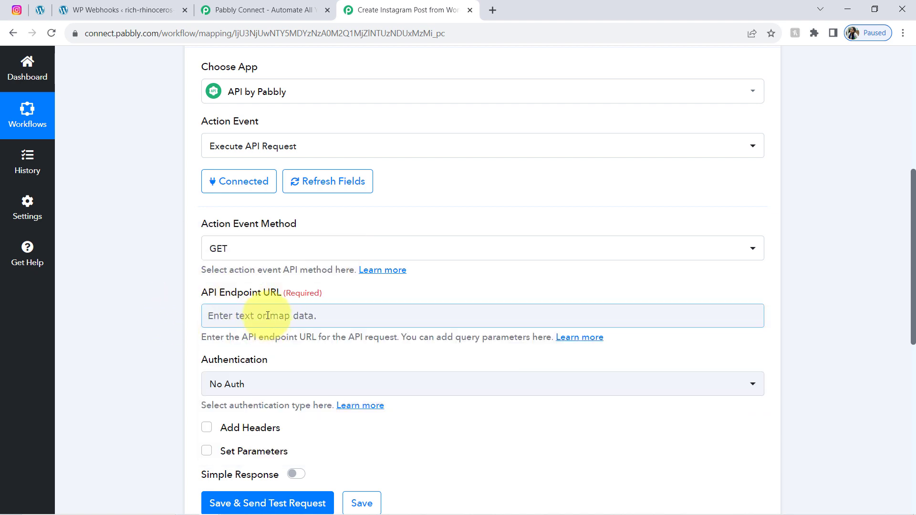
mouse_move(251, 295)
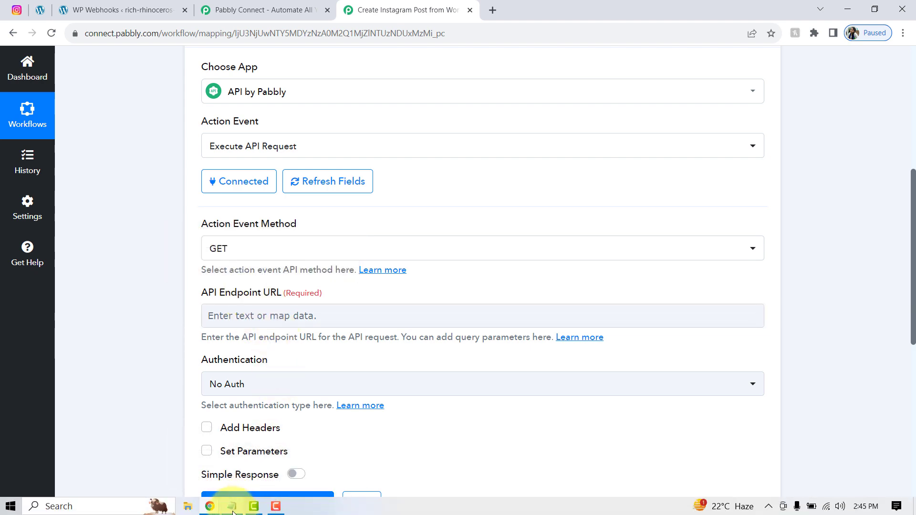
left_click(233, 505)
left_click_drag(392, 151, 234, 133)
key("ctrl+c")
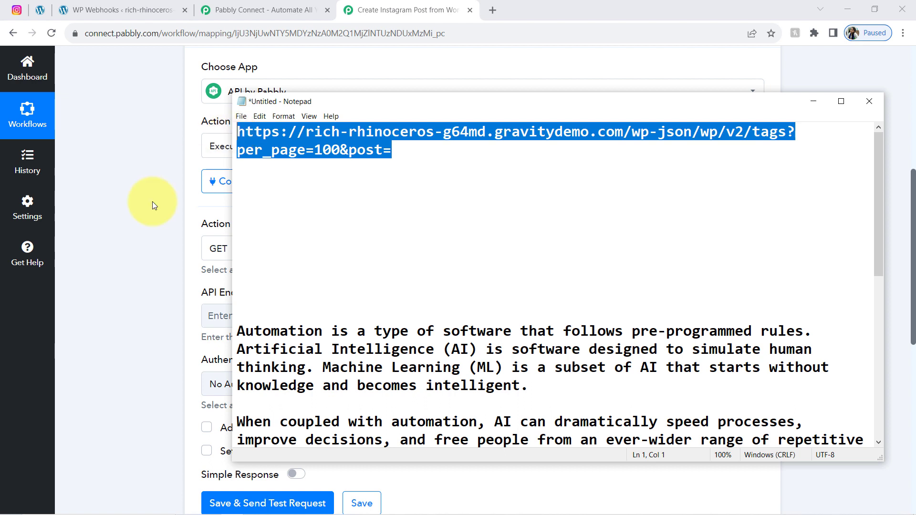
left_click(143, 210)
left_click(219, 322)
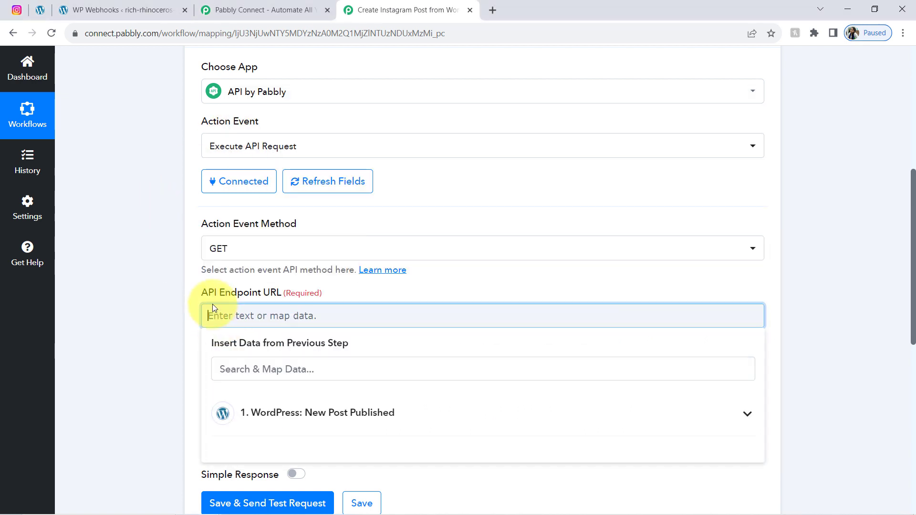
key("ctrl+v")
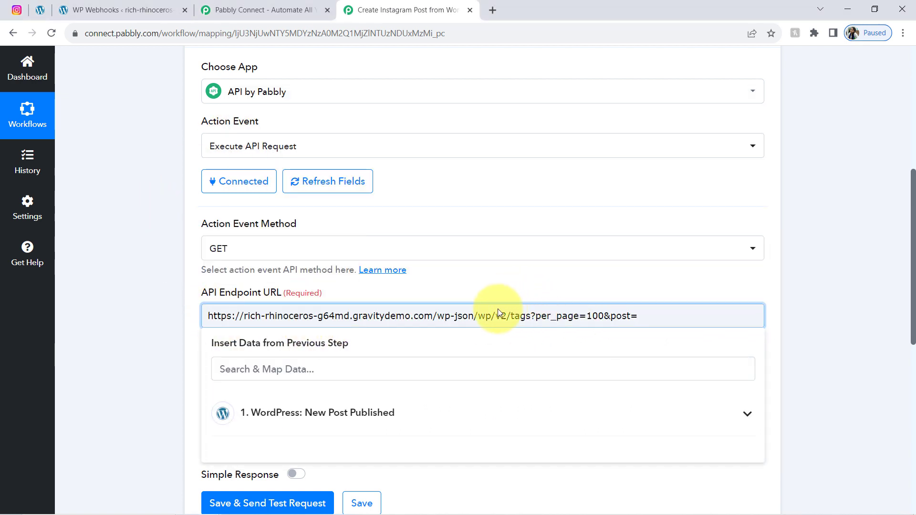
Step: Check the URL's site domain and wp-json/wp/v2/tags?per_page=100 path against the WordPress site
left_click_drag(471, 316, 628, 296)
left_click(639, 316)
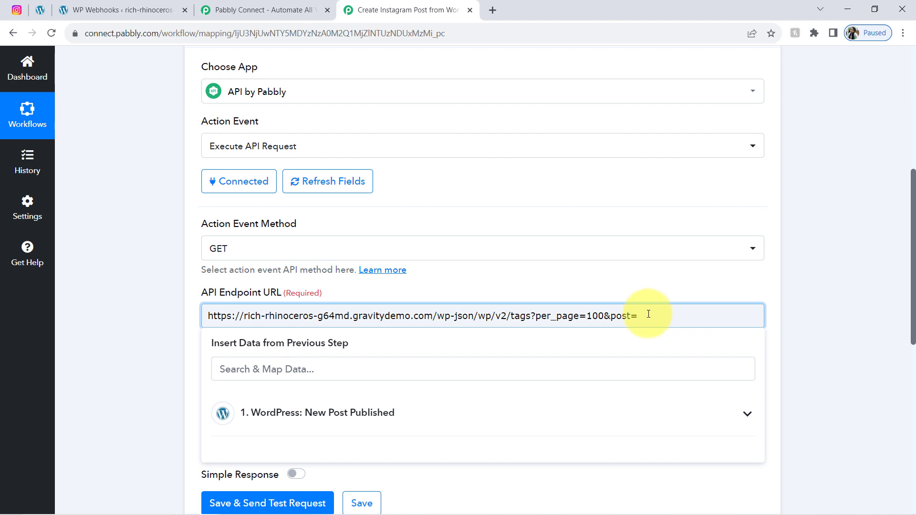
left_click(235, 290)
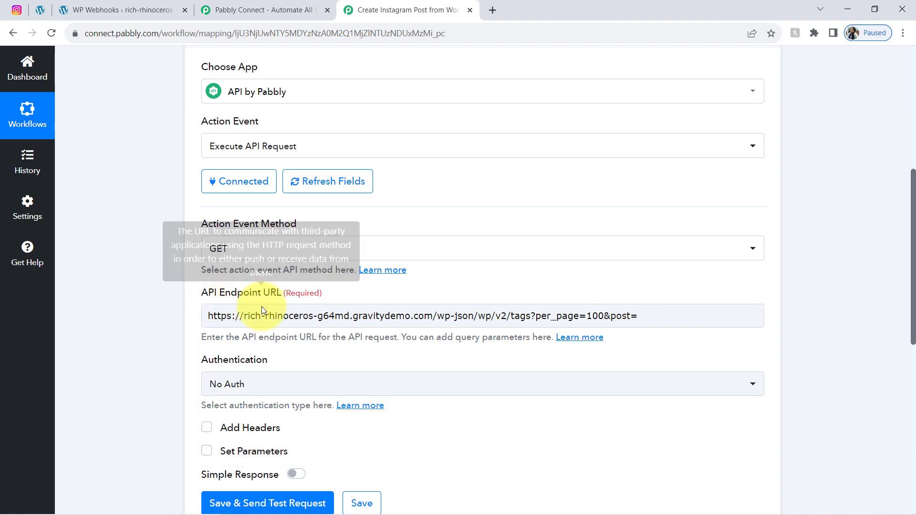
left_click_drag(221, 316, 428, 312)
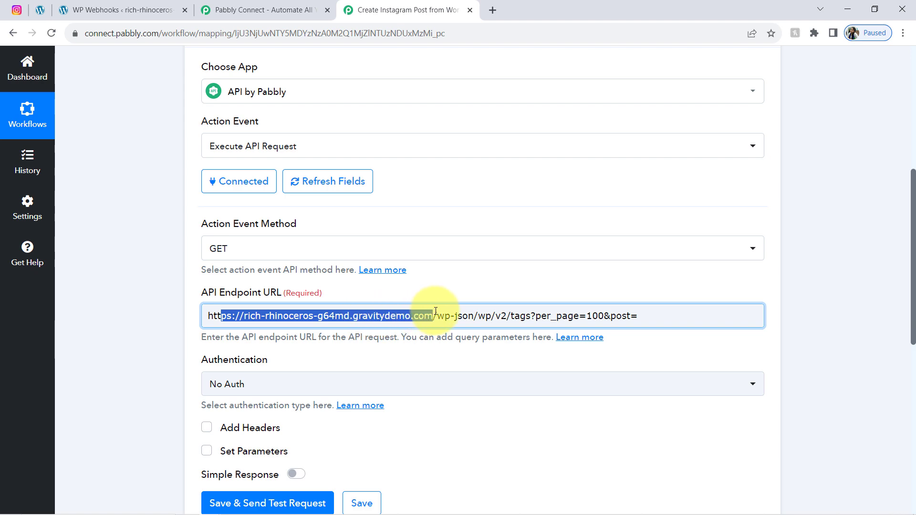
left_click(120, 20)
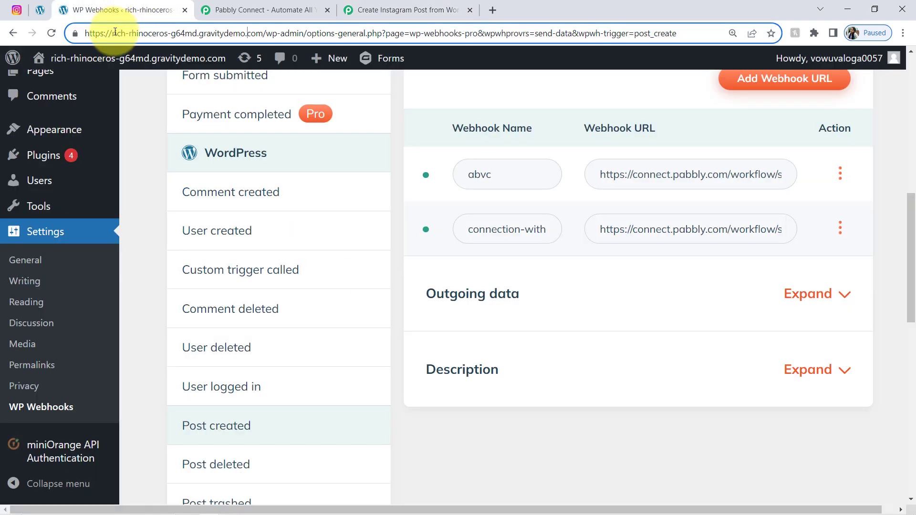
left_click_drag(113, 32, 129, 33)
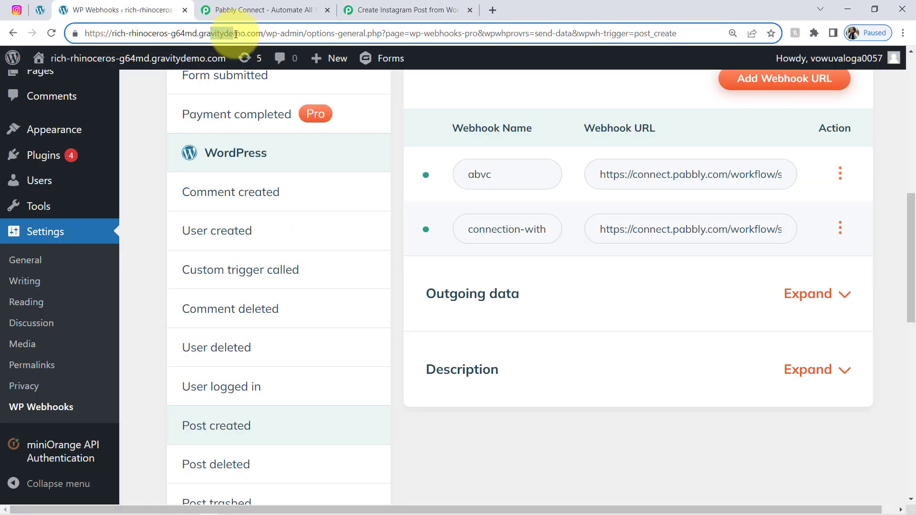
left_click(377, 10)
left_click_drag(424, 315, 271, 324)
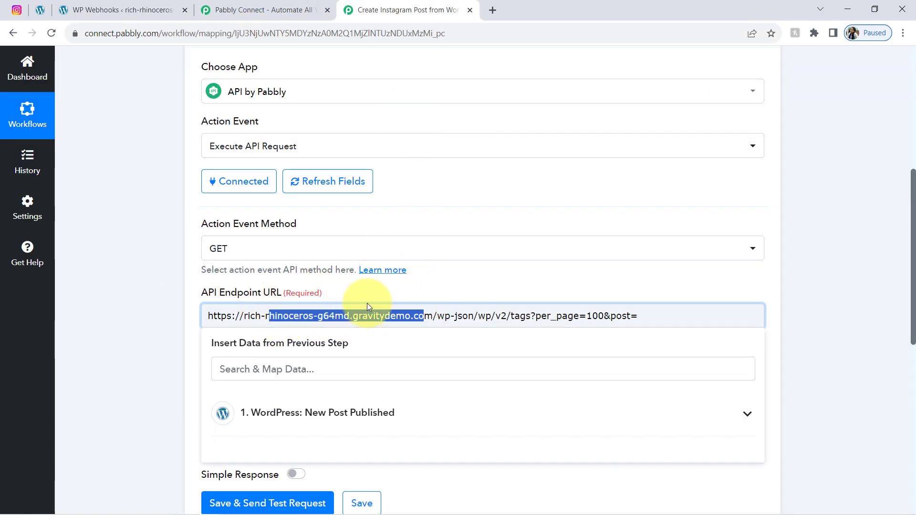
left_click(391, 319)
left_click_drag(433, 316, 189, 314)
left_click(478, 284)
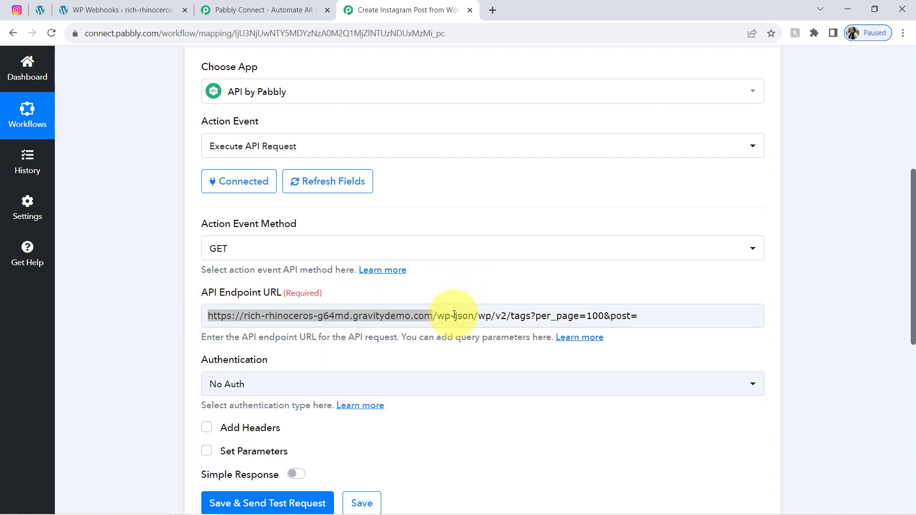
left_click_drag(437, 316, 537, 312)
left_click_drag(600, 309, 612, 309)
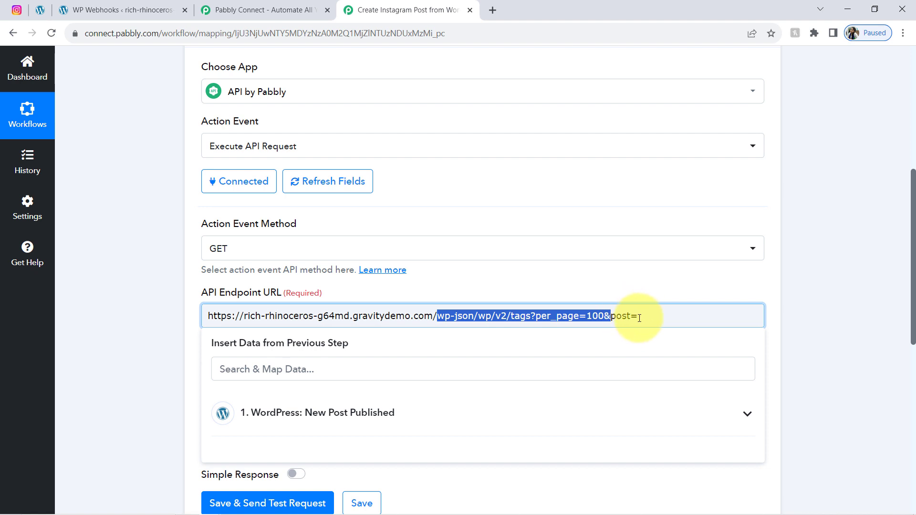
left_click(622, 266)
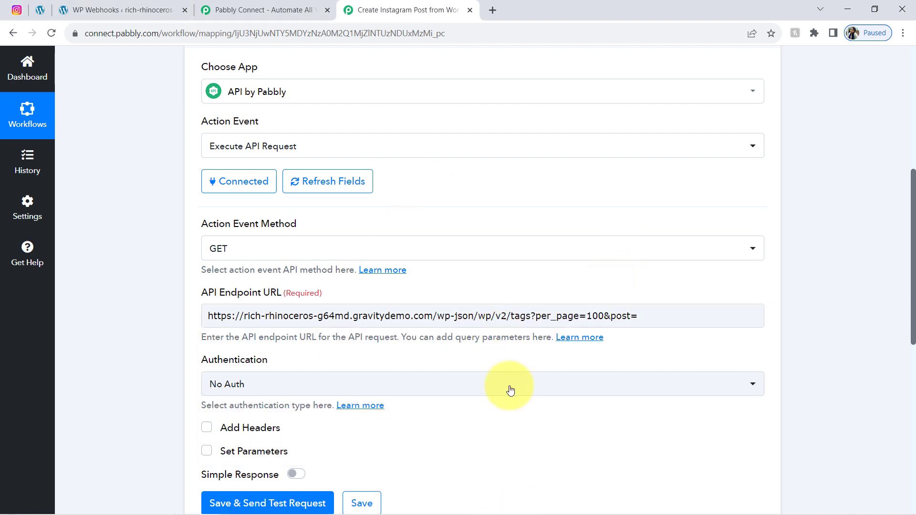
Step: Keep GET as the request method and find the trigger's Post Id value 828
mouse_move(226, 226)
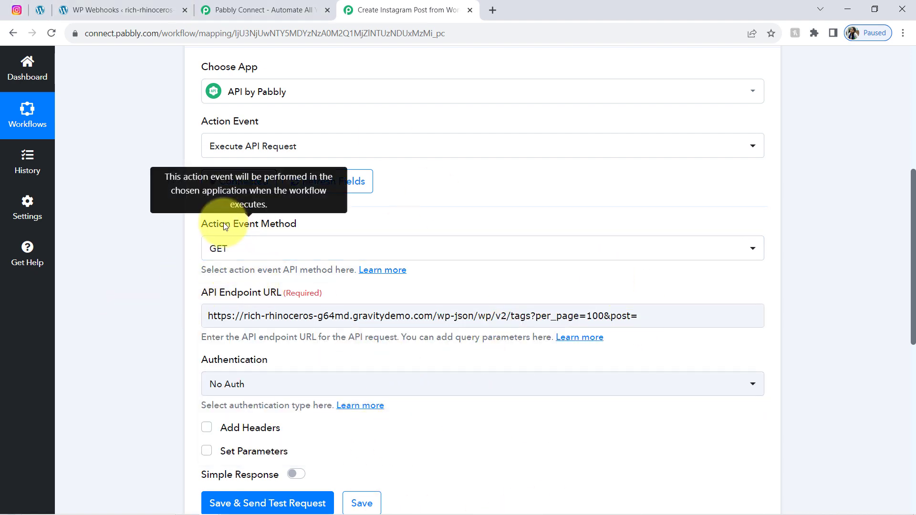
left_click(232, 251)
left_click(162, 271)
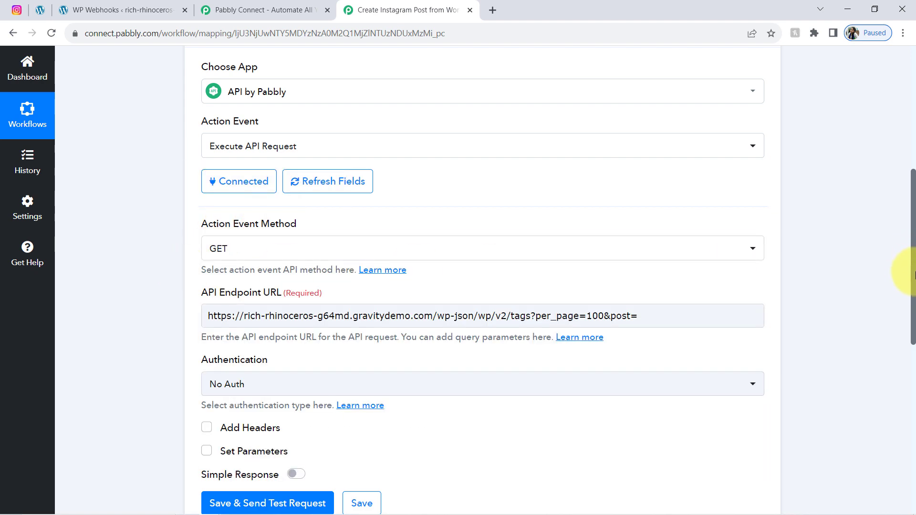
scroll(914, 276, "up", 5)
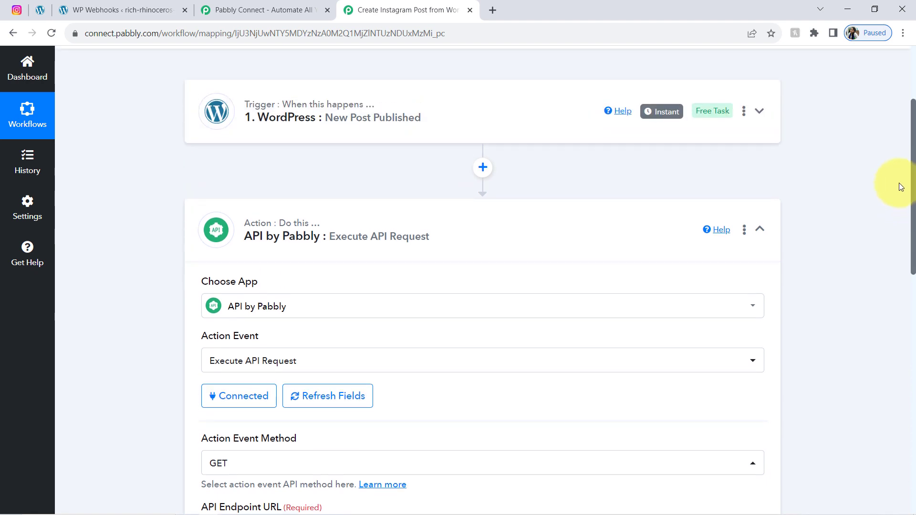
left_click(348, 144)
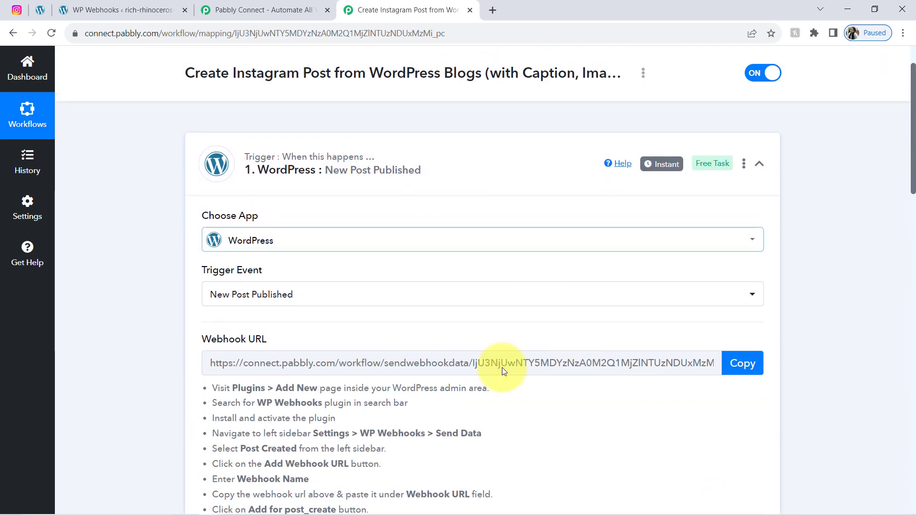
scroll(910, 179, "up", 2)
left_click_drag(913, 152, 894, 351)
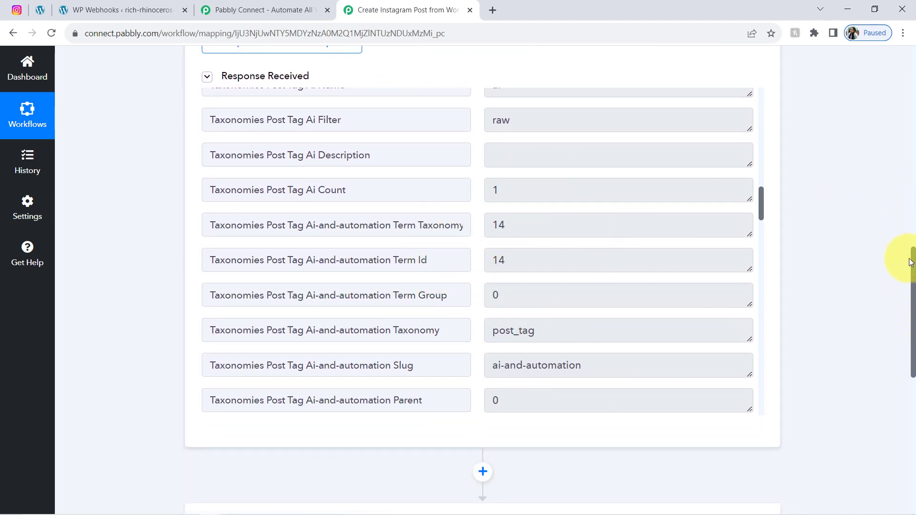
left_click_drag(761, 205, 742, 296)
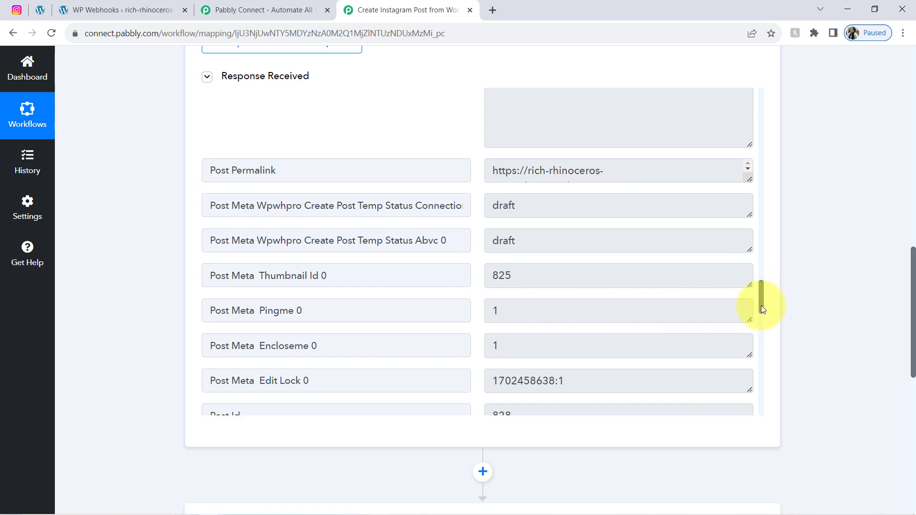
left_click_drag(760, 305, 761, 314)
double_click(598, 326)
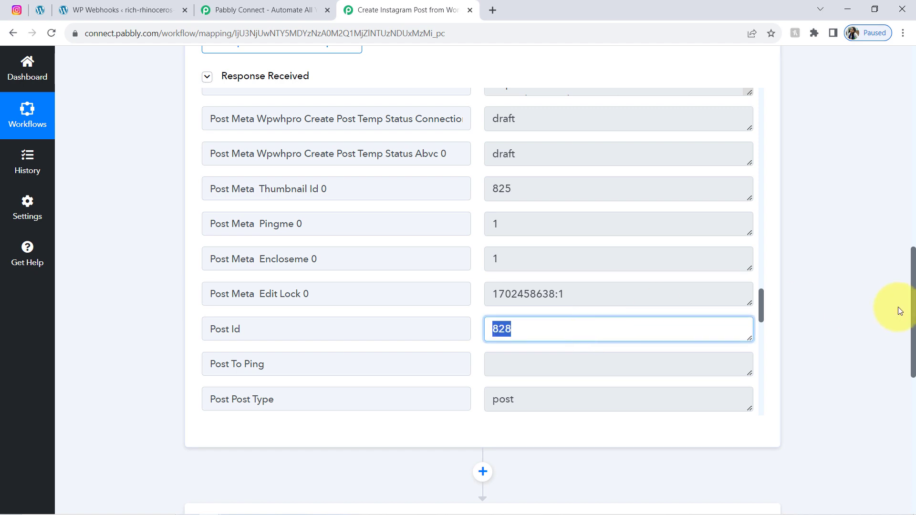
left_click_drag(914, 288, 879, 382)
left_click(513, 204)
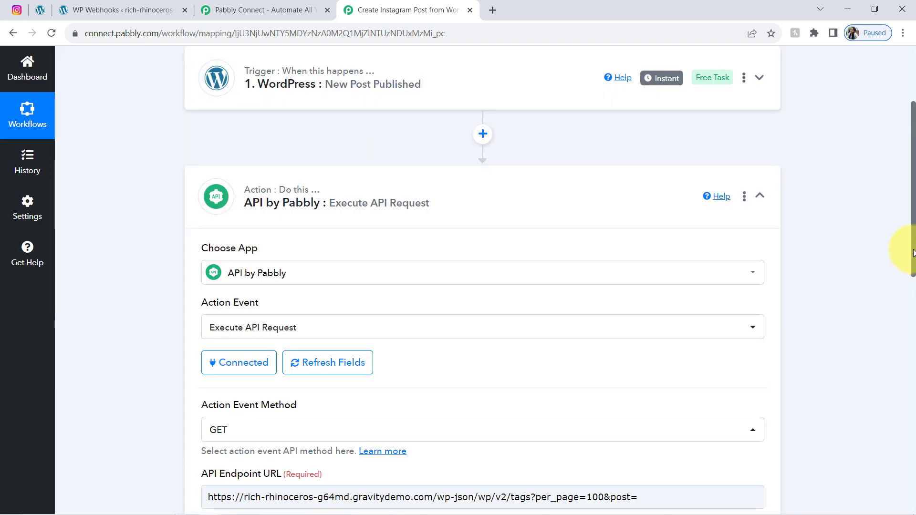
Step: Search 'post i' in Insert Data and map Post ID : 828 after post= in the URL
left_click_drag(913, 252, 906, 328)
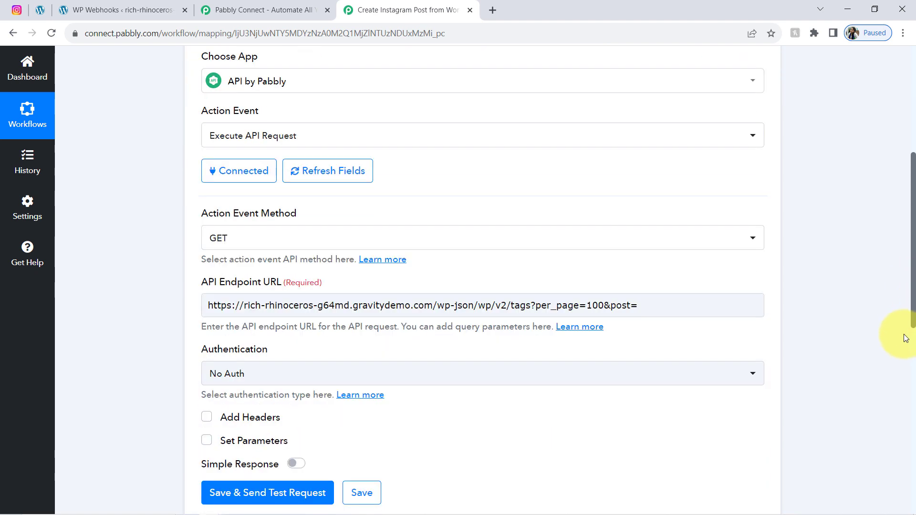
left_click(659, 252)
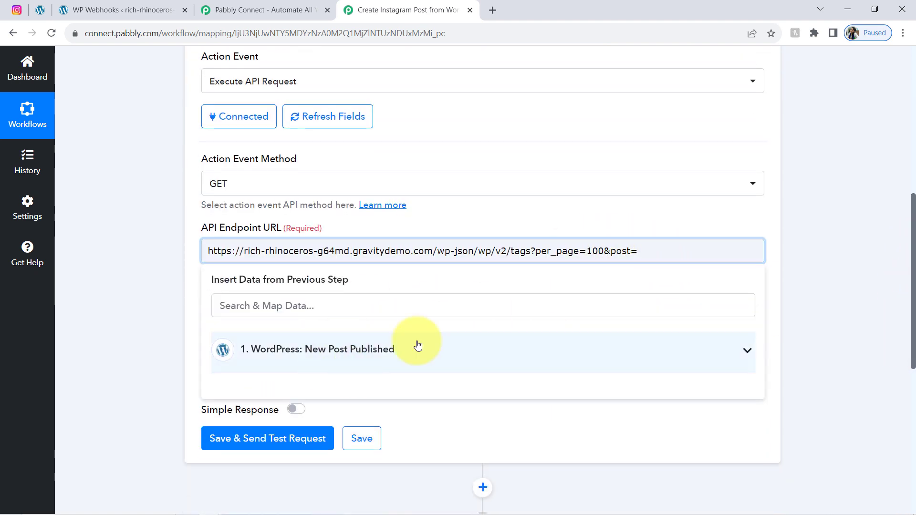
left_click(358, 353)
left_click(277, 301)
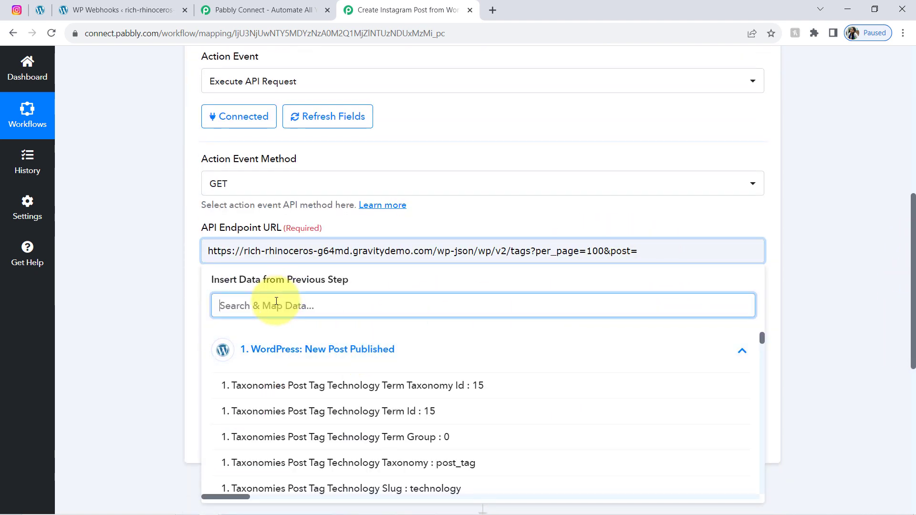
type("post i")
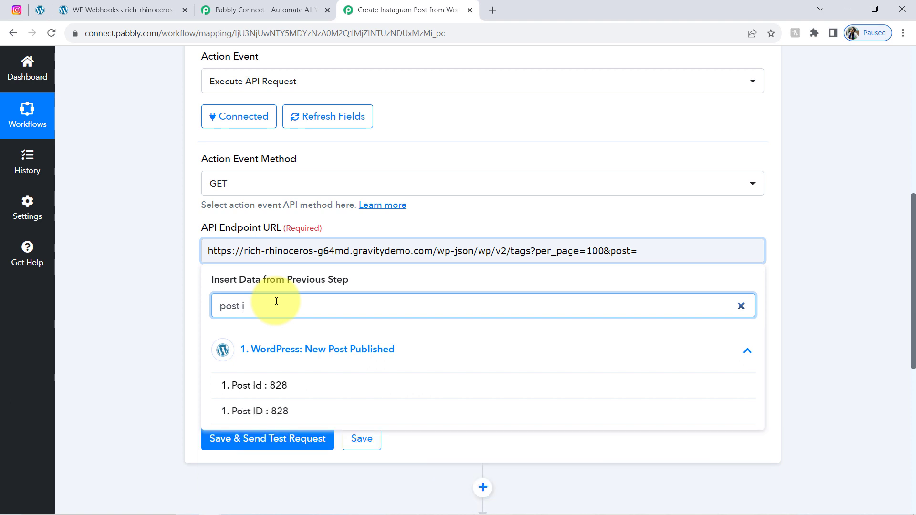
left_click(250, 413)
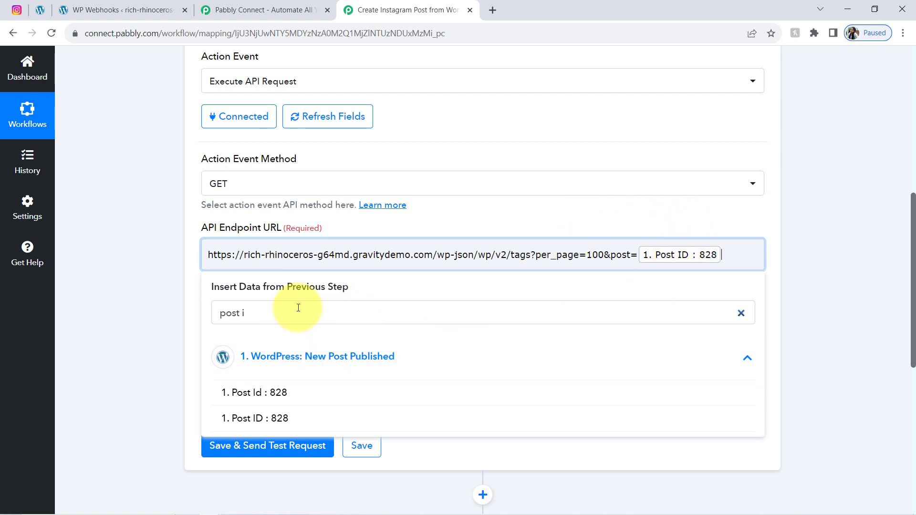
Step: Clear the data search, close the field list and review the completed request URL
left_click(739, 314)
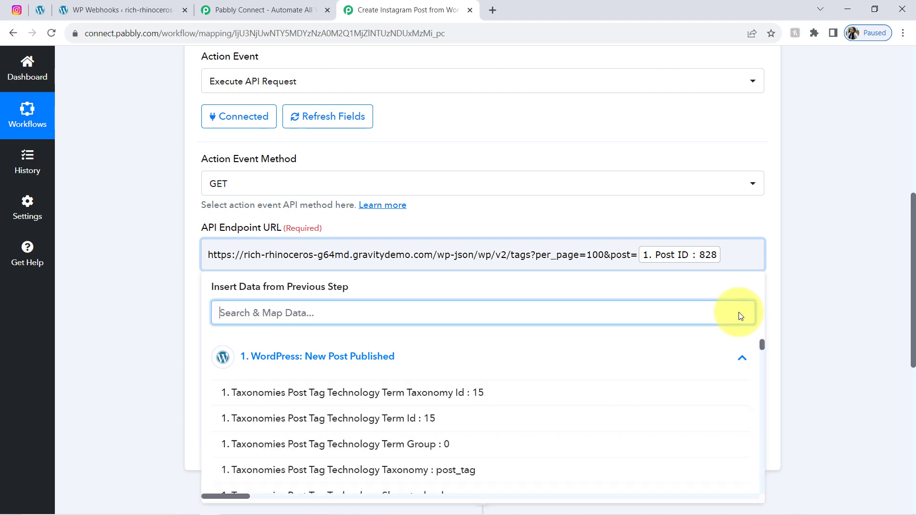
left_click(140, 311)
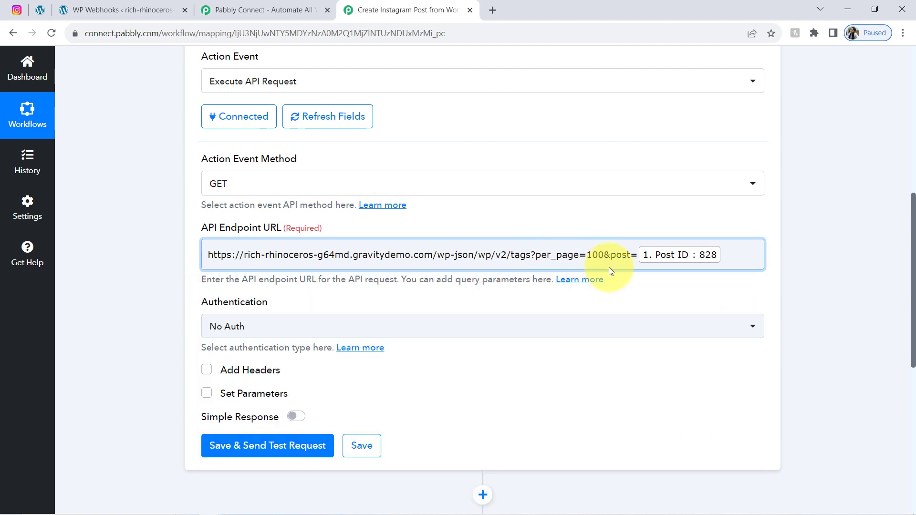
left_click_drag(607, 256, 225, 254)
left_click(154, 275)
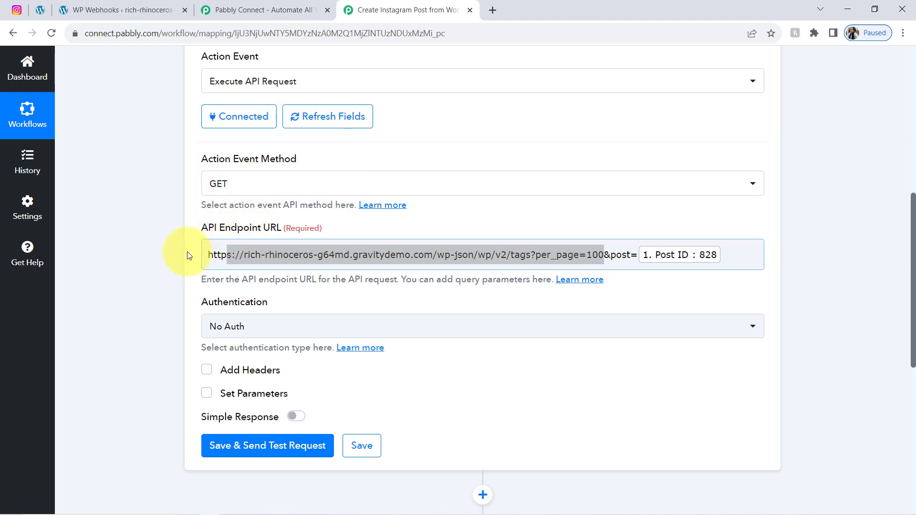
left_click(211, 249)
left_click(127, 312)
left_click_drag(912, 258, 913, 297)
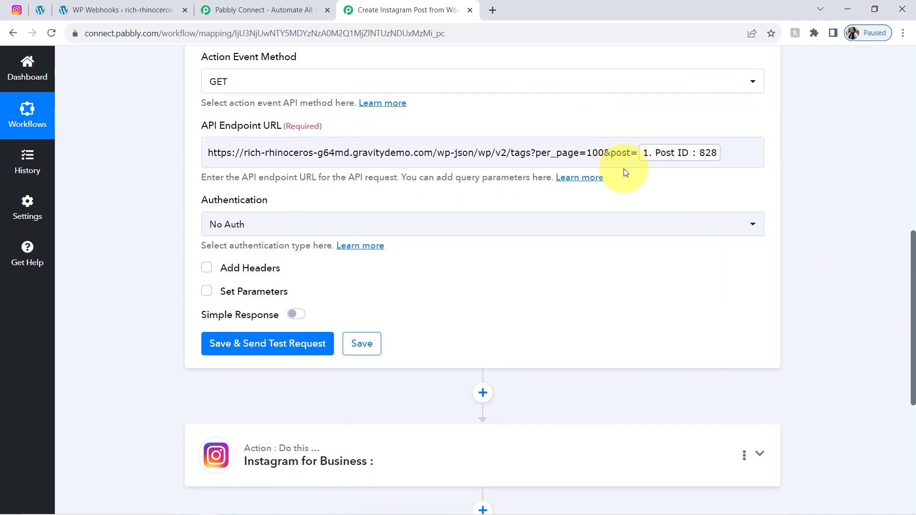
left_click_drag(209, 200, 241, 211)
Step: Switch authentication to Basic Auth, fill in the API username and password, and send a test request
left_click(230, 224)
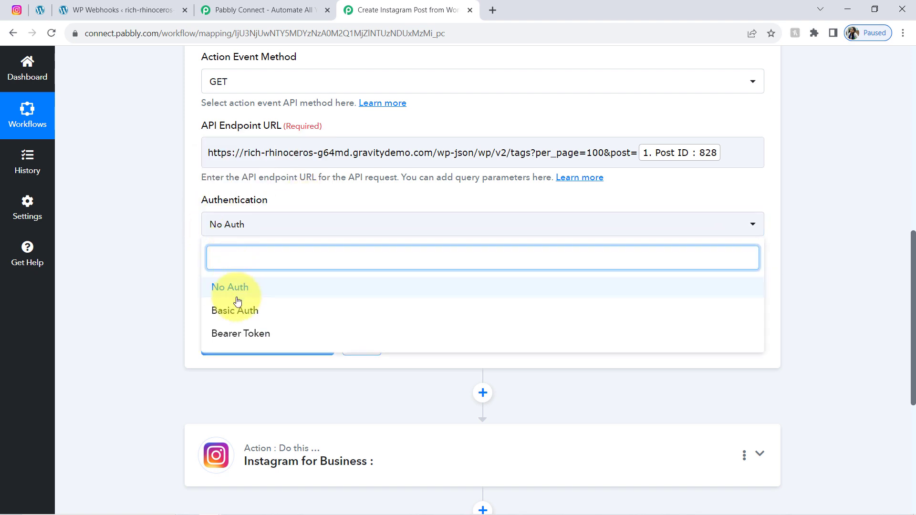
left_click(235, 317)
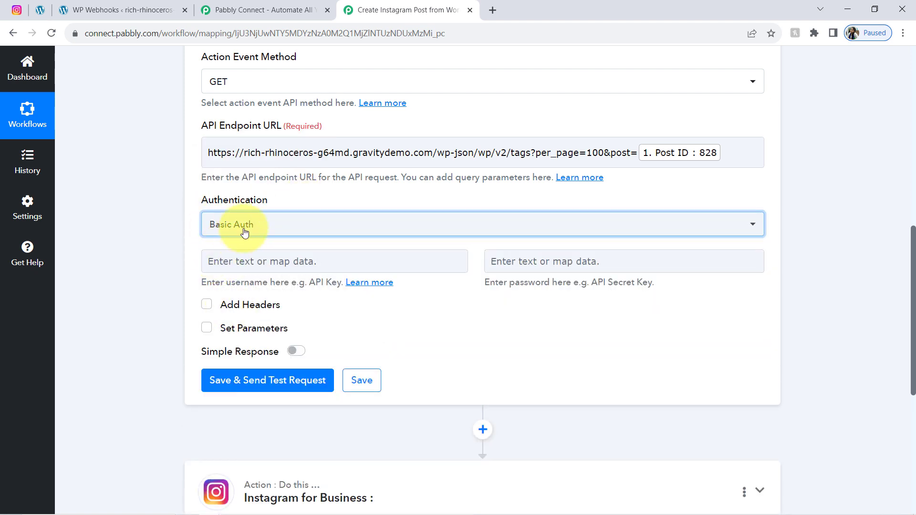
left_click(266, 263)
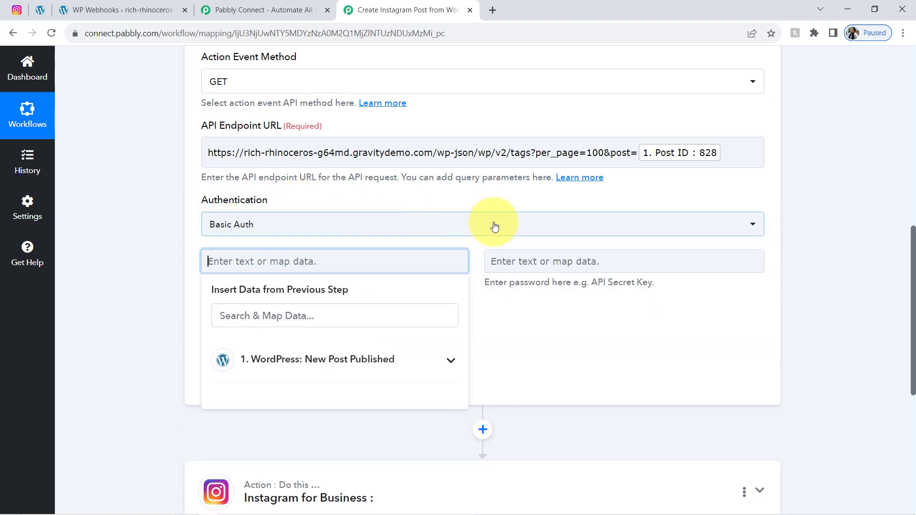
left_click(389, 248)
left_click(550, 256)
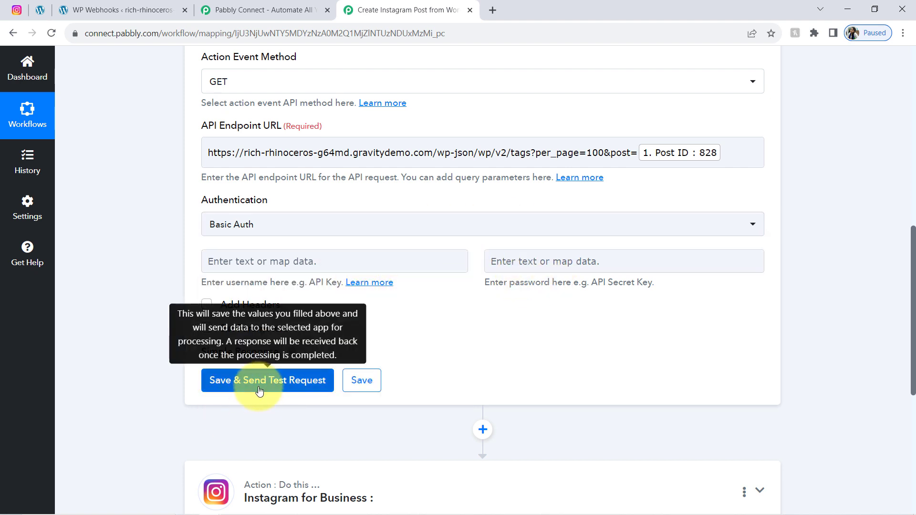
left_click(295, 381)
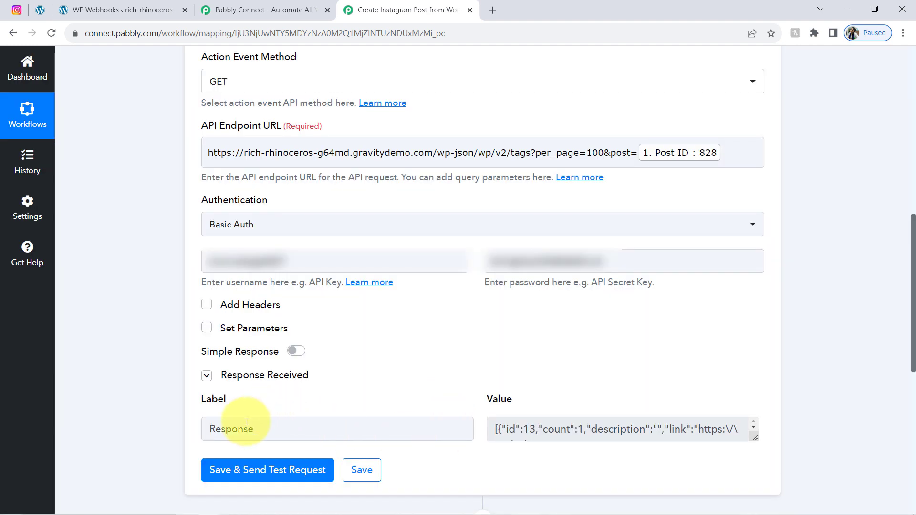
Step: Enlarge the API step's Response Received value box to read the full JSON of tags
left_click_drag(238, 429, 260, 431)
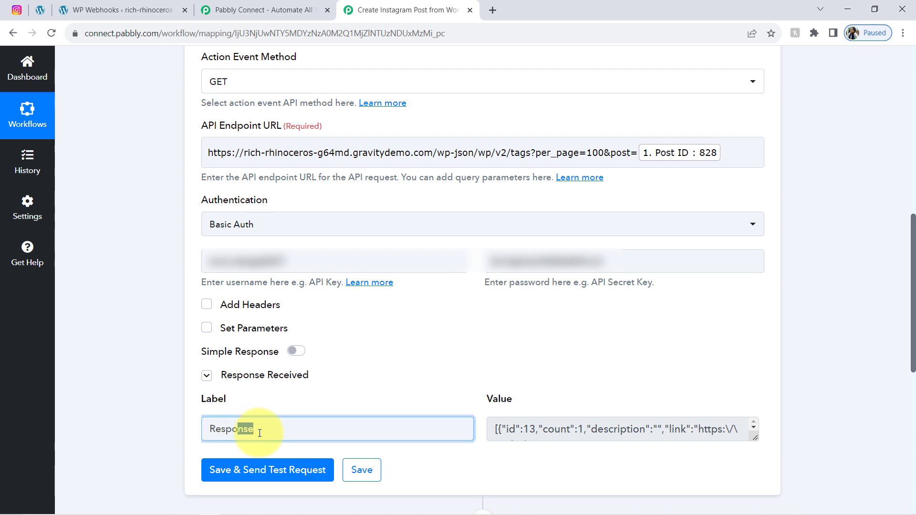
left_click_drag(912, 265, 903, 354)
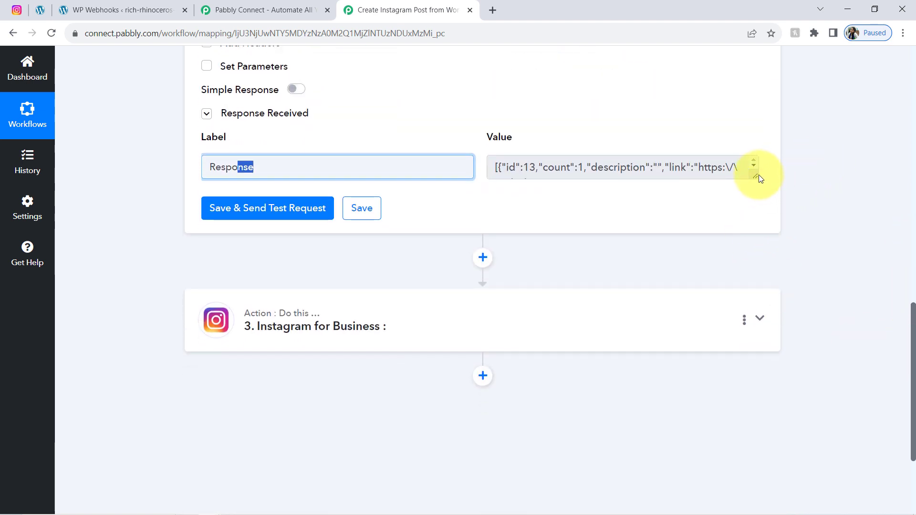
left_click_drag(755, 175, 720, 457)
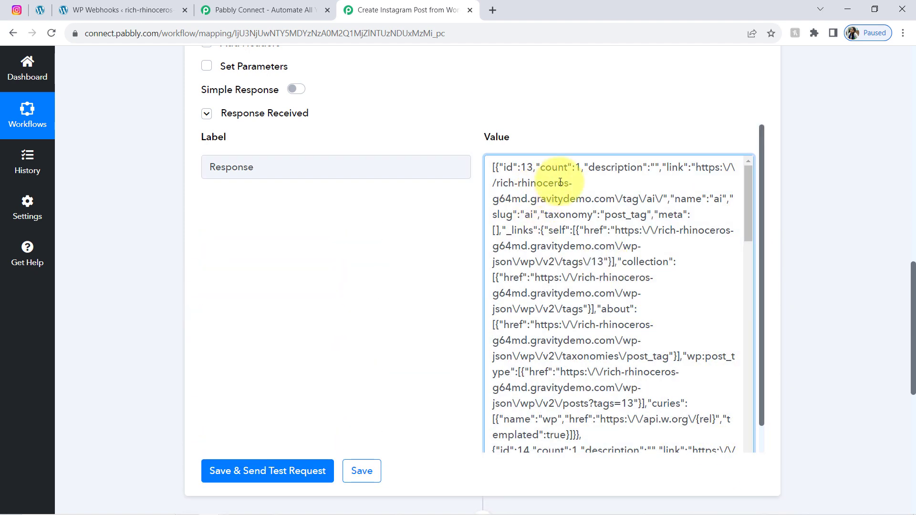
left_click_drag(578, 214, 615, 372)
left_click(570, 245)
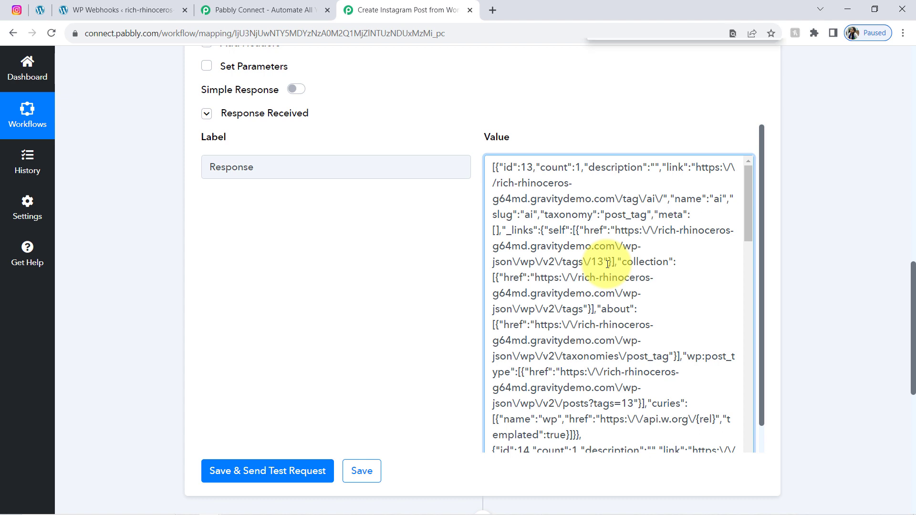
Step: Search the JSON response for 'techn' and 'automation' to locate the ai-and-automation tag entry
key("ctrl+f")
type("techn")
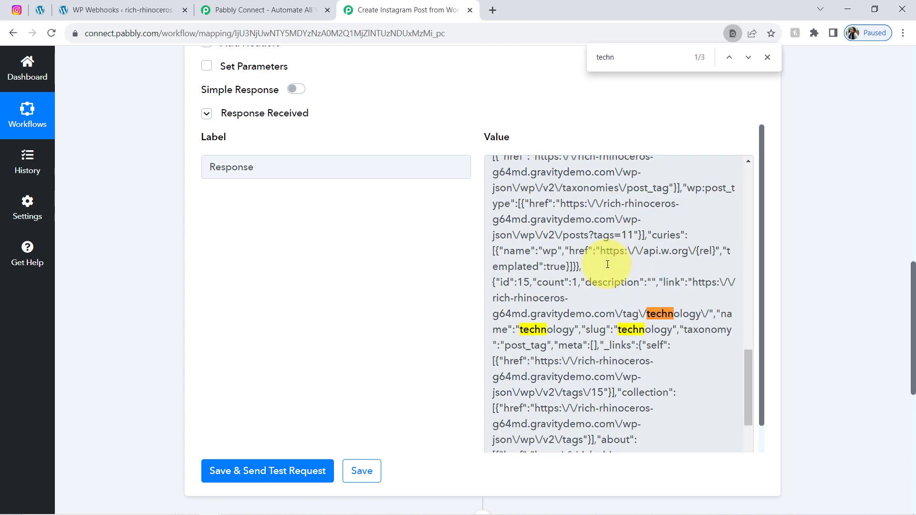
left_click(641, 331)
left_click_drag(617, 58, 575, 62)
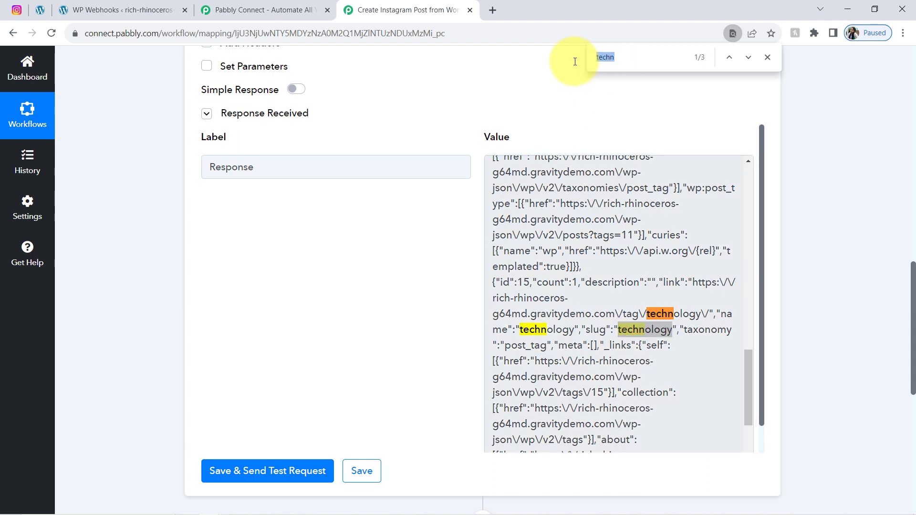
type("automation")
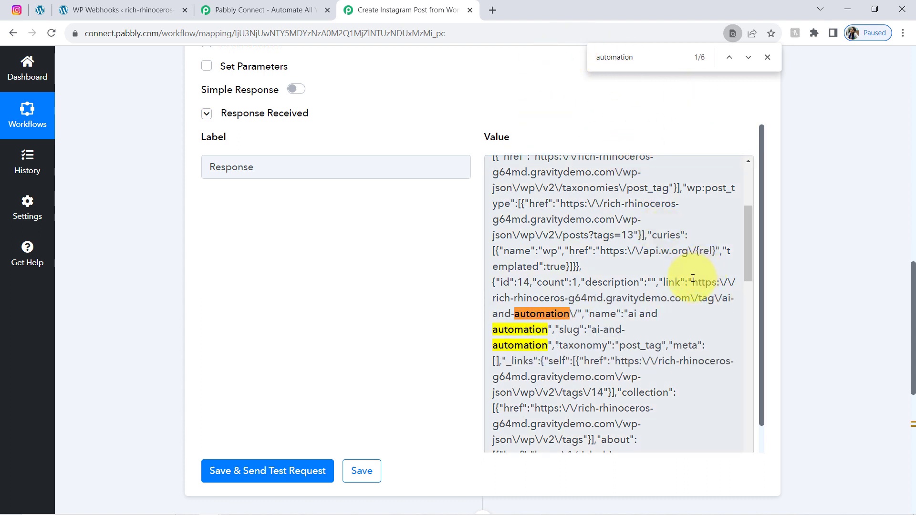
double_click(703, 297)
left_click_drag(530, 204, 585, 377)
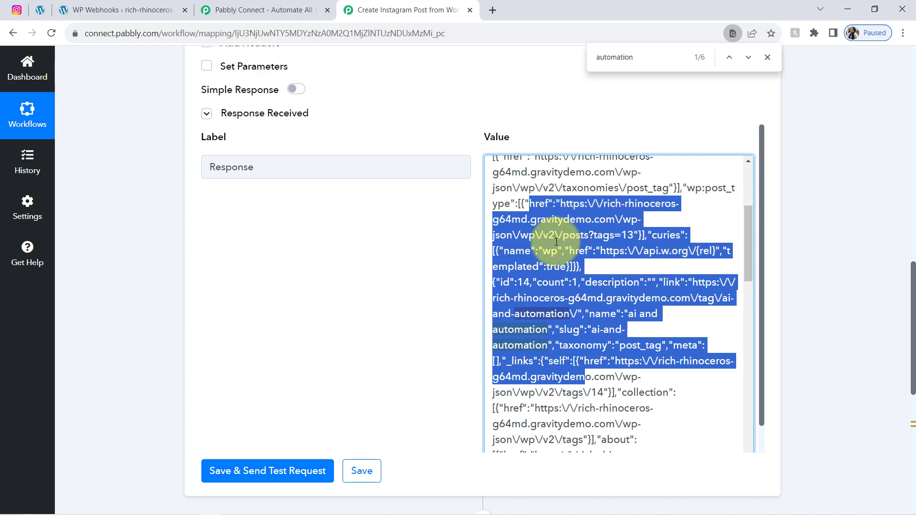
left_click(441, 269)
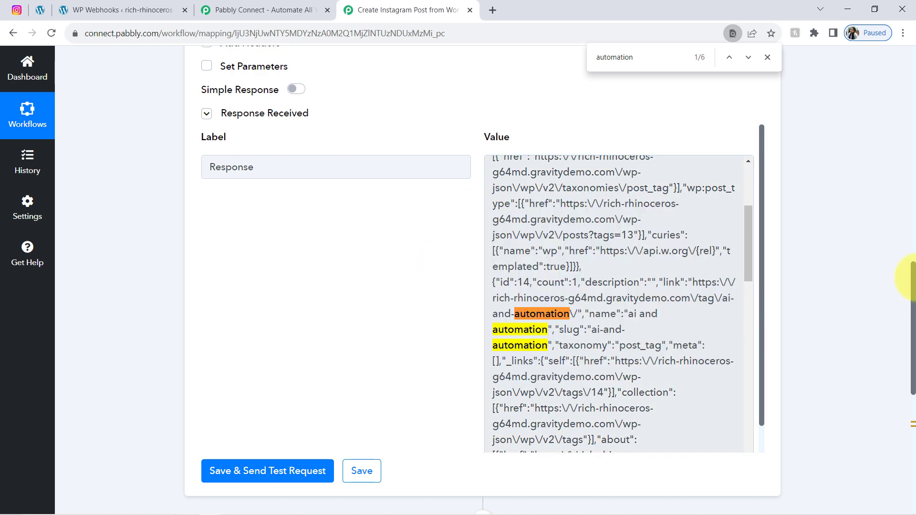
left_click_drag(912, 275, 903, 377)
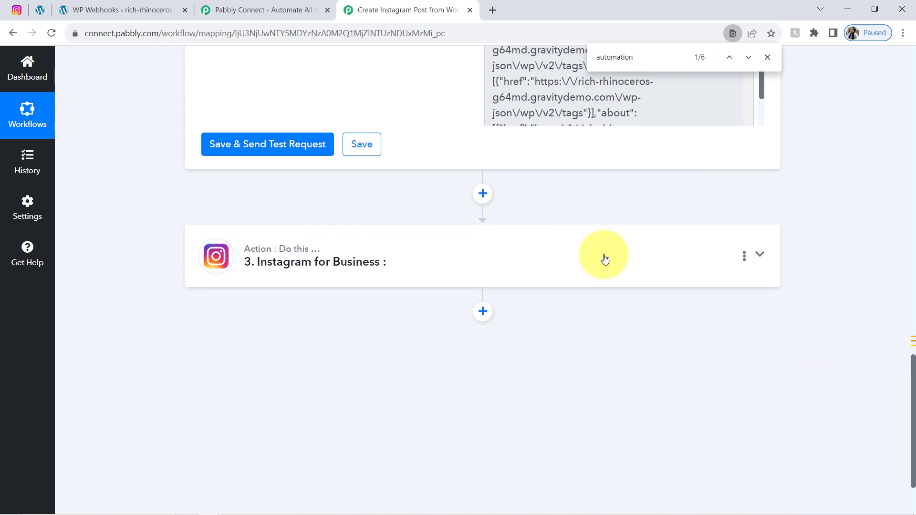
Step: Add a Data Transformer by Pabbly step before Instagram, choose Line Itemizer, and connect it
left_click(482, 194)
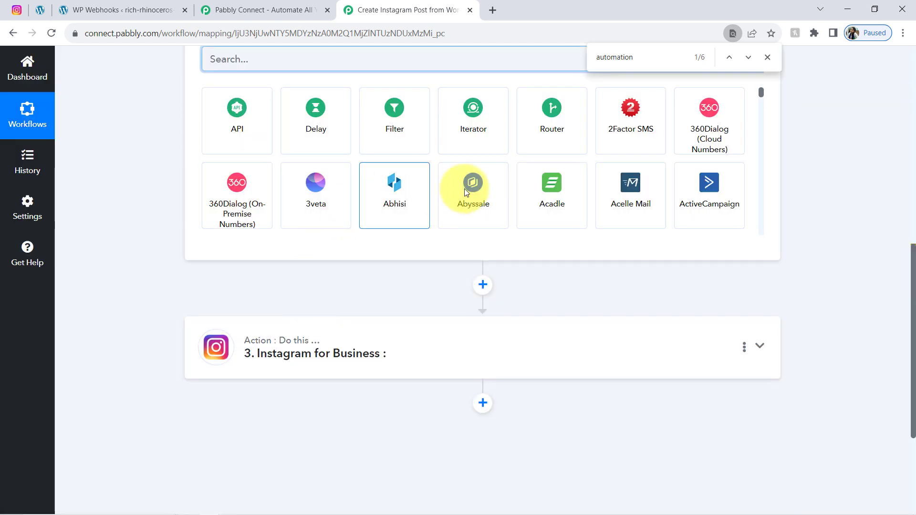
type("data")
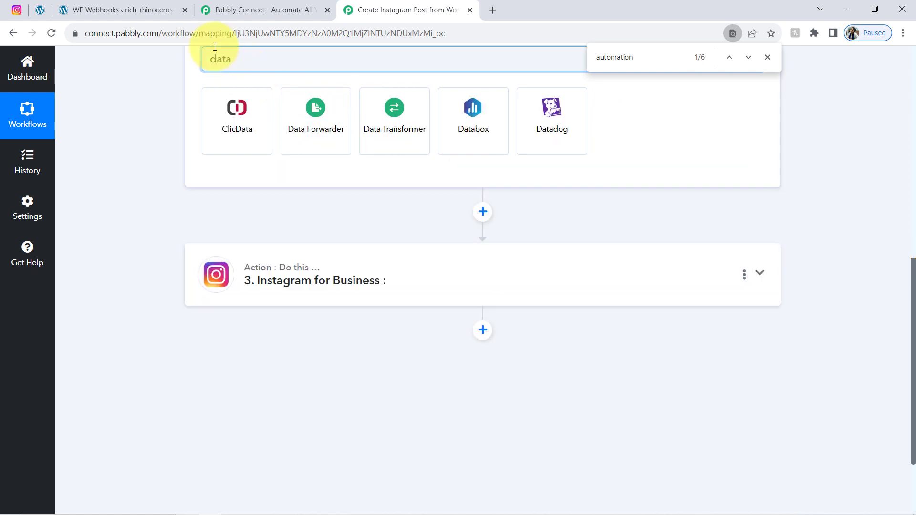
left_click(394, 120)
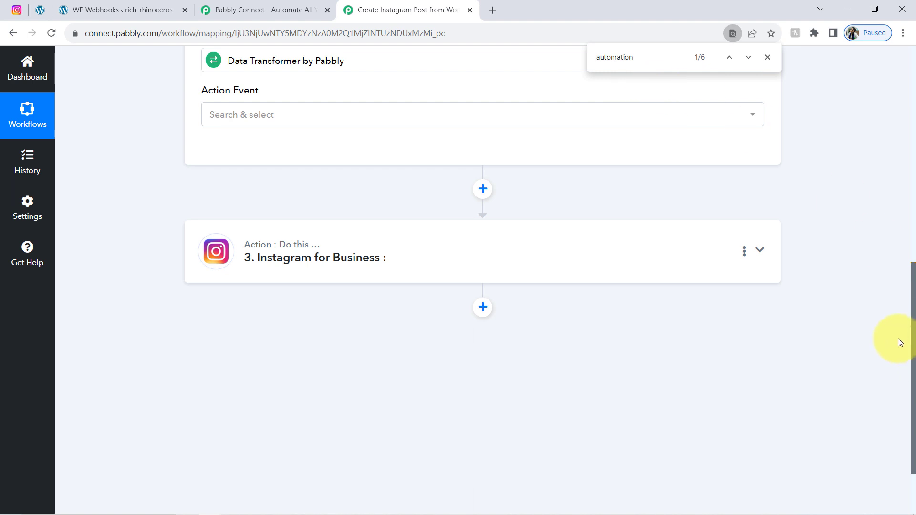
left_click_drag(912, 332, 907, 298)
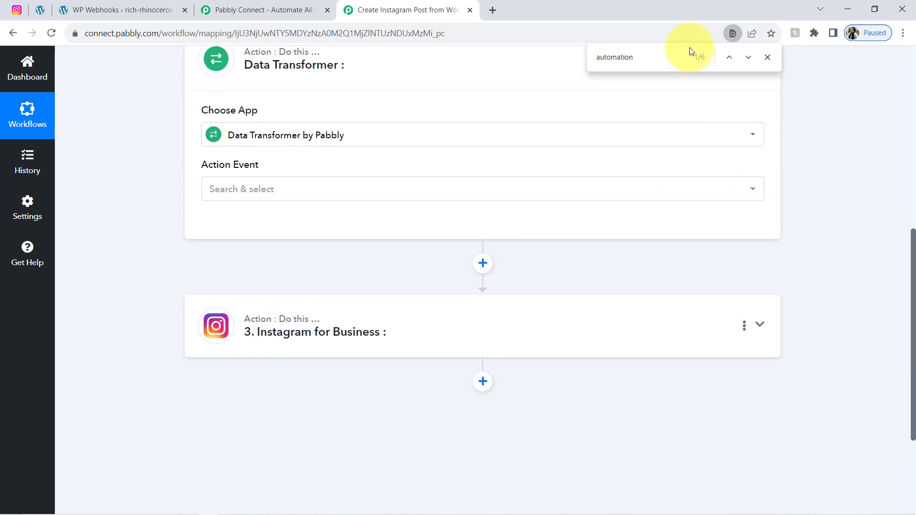
left_click(767, 58)
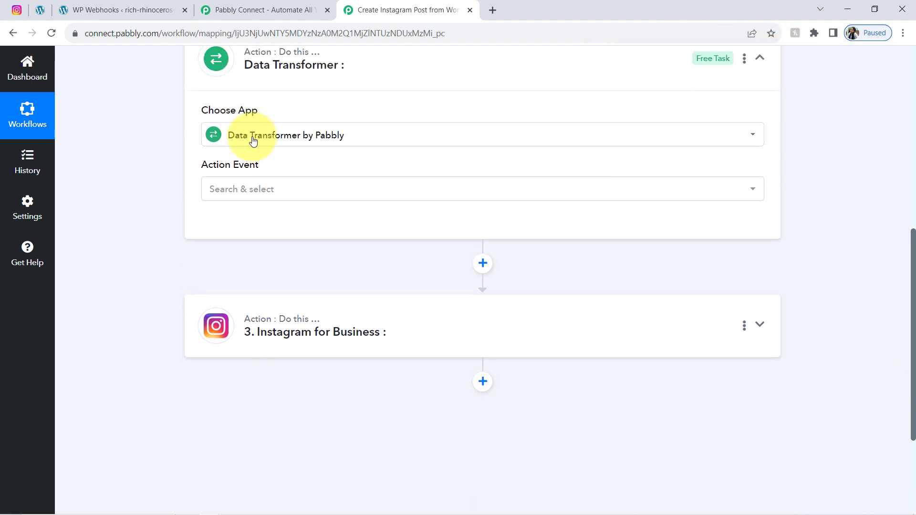
left_click(229, 188)
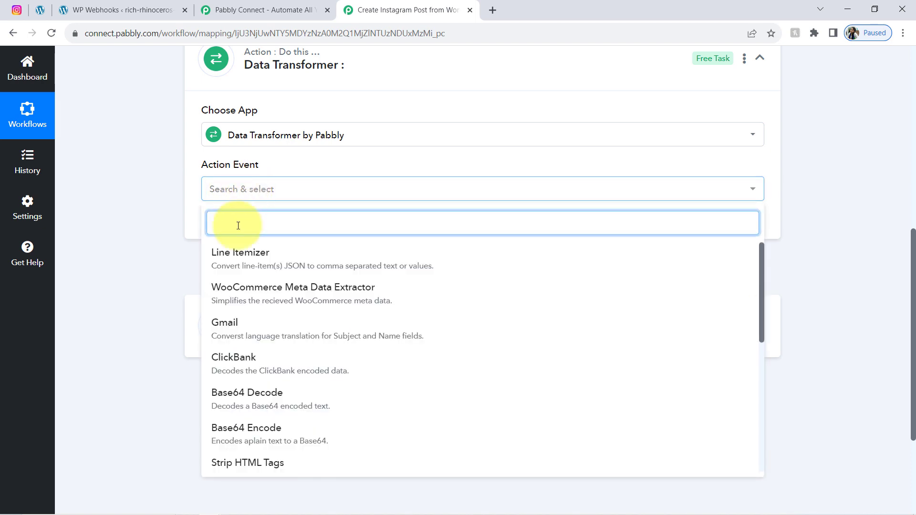
left_click(263, 256)
left_click(229, 231)
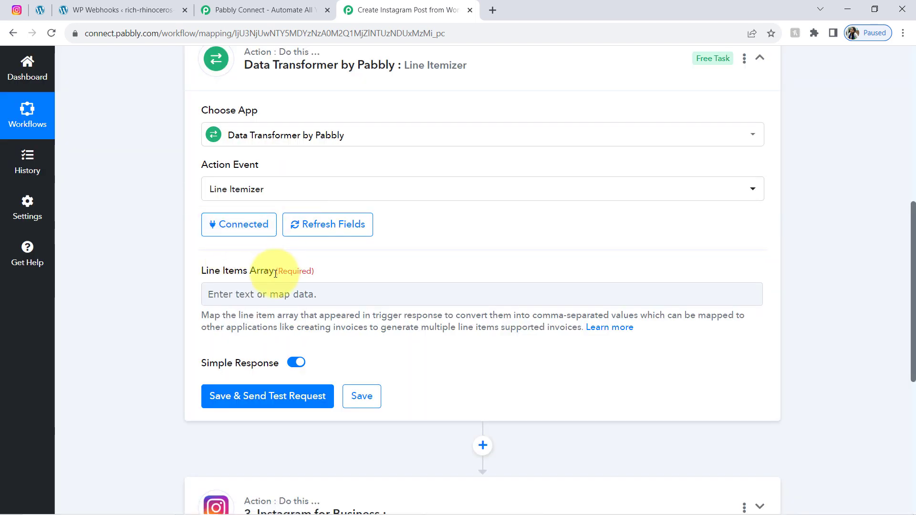
Step: Map the API step's Response data into the Line Items Array field
left_click_drag(209, 271, 265, 275)
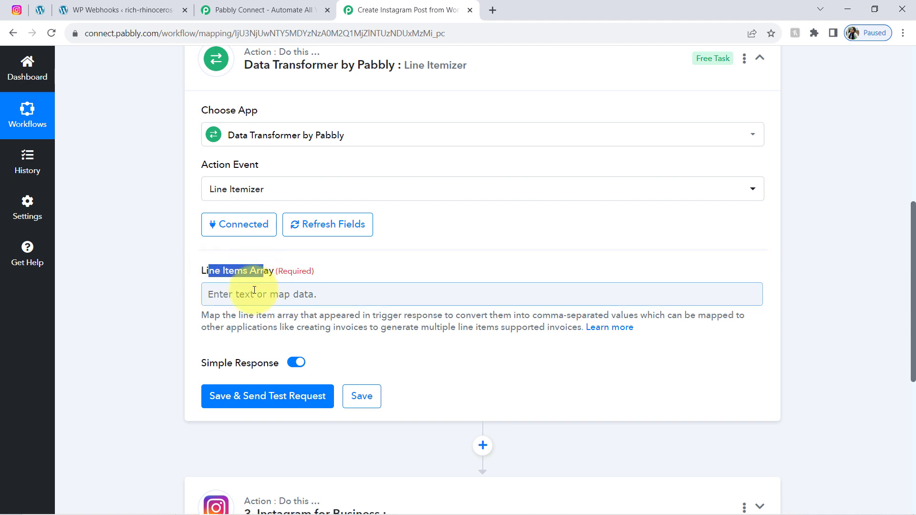
left_click(254, 290)
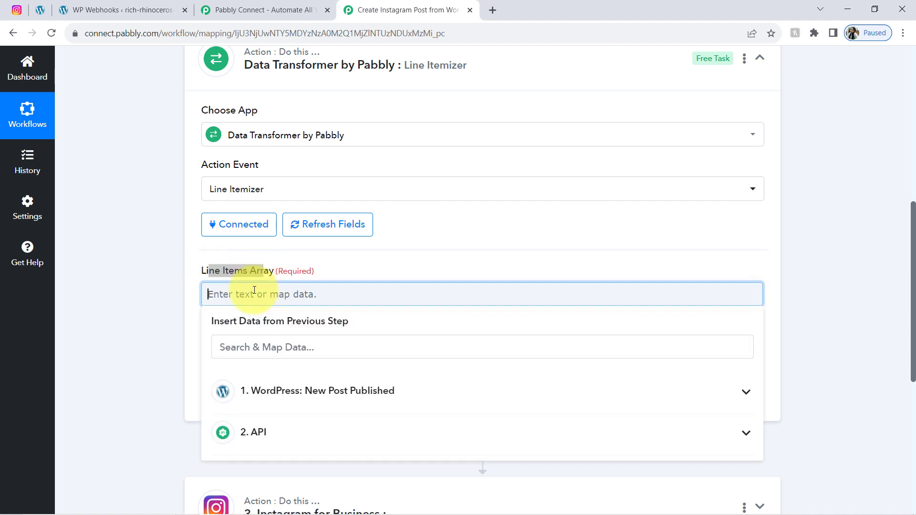
left_click(276, 432)
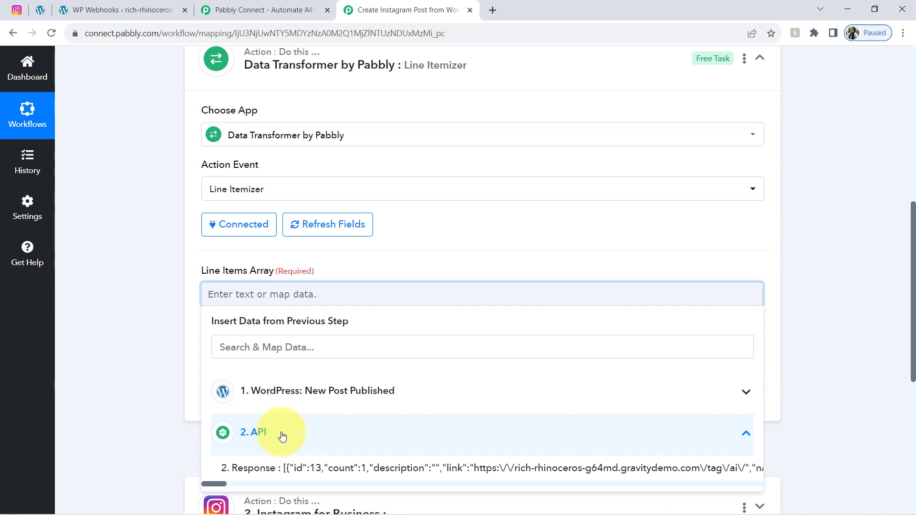
left_click(361, 471)
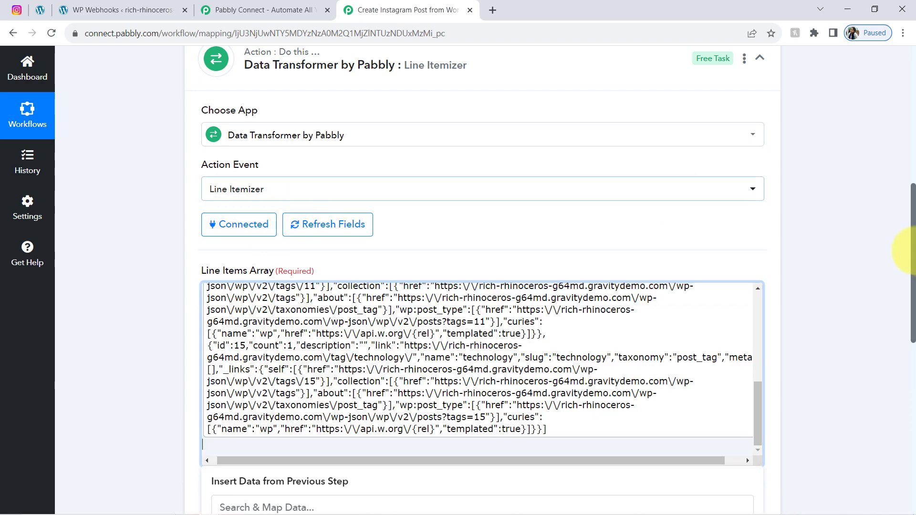
Step: Save the Line Itemizer step and send a test request
scroll(914, 272, "up", 5)
left_click(389, 163)
scroll(902, 245, "down", 7)
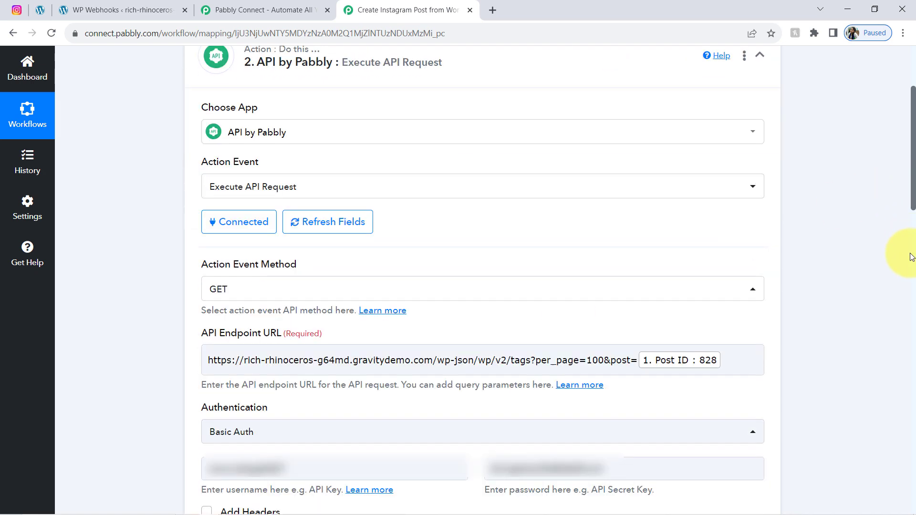
scroll(906, 310, "down", 3)
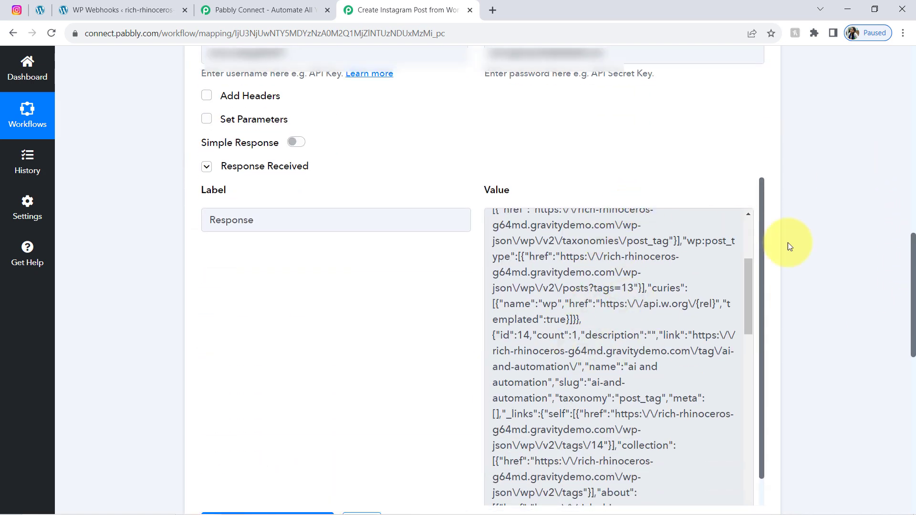
left_click_drag(912, 251, 901, 386)
left_click(361, 193)
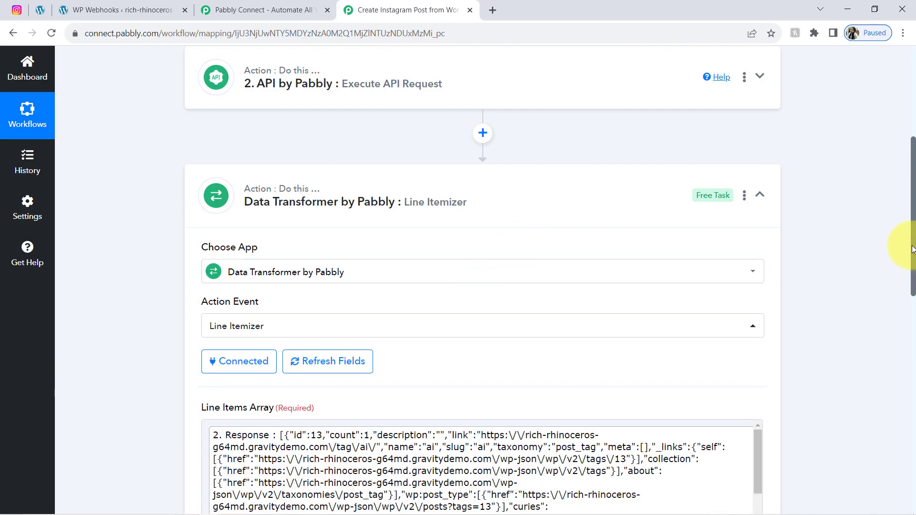
left_click_drag(912, 248, 902, 348)
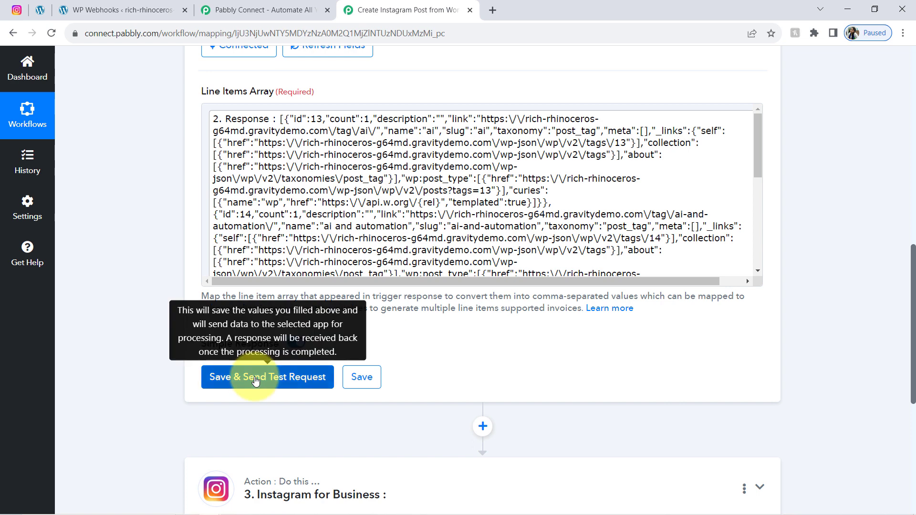
left_click(255, 381)
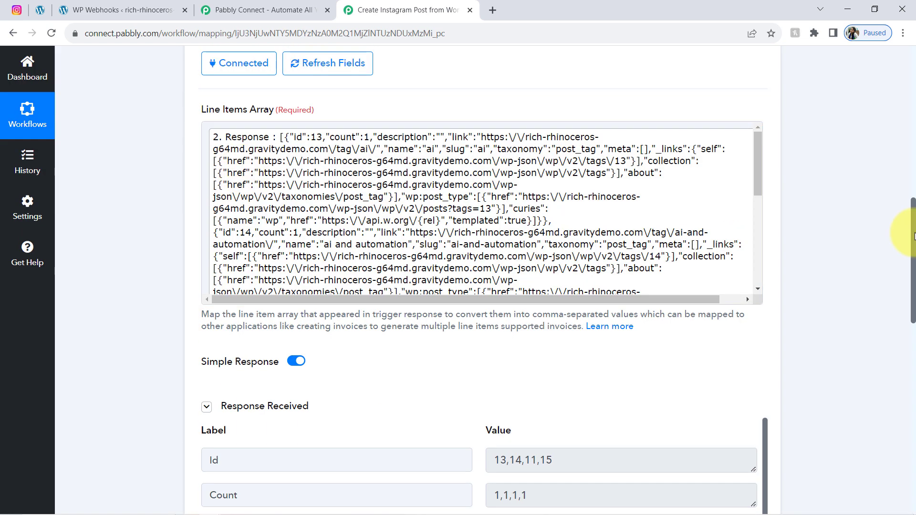
Step: Inspect the itemized Name and Slug values, with Slug reading ai,ai-and-automation,automation,technology
left_click_drag(913, 236, 906, 323)
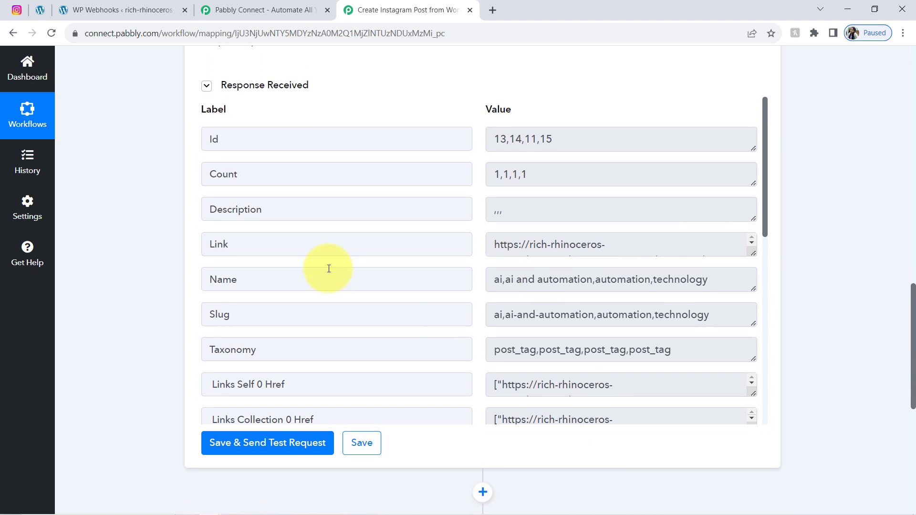
left_click(499, 281)
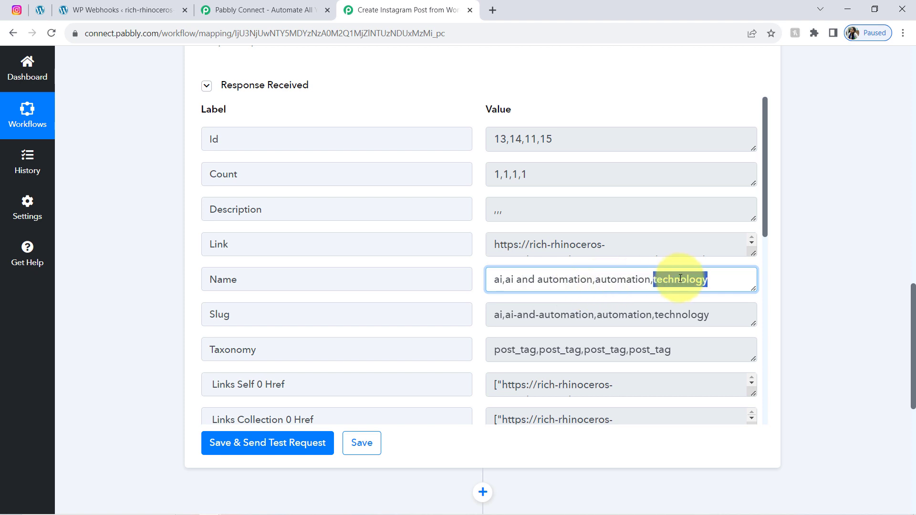
left_click(499, 314)
left_click_drag(500, 315, 669, 315)
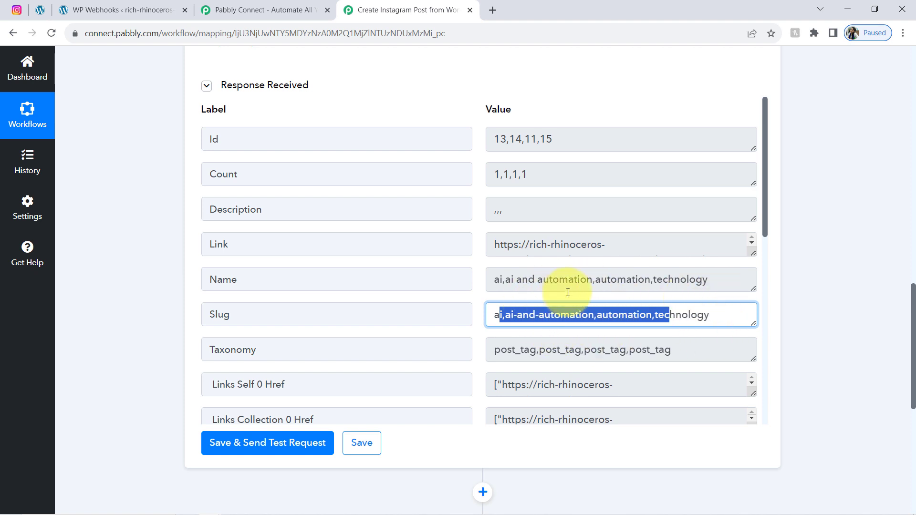
left_click(507, 283)
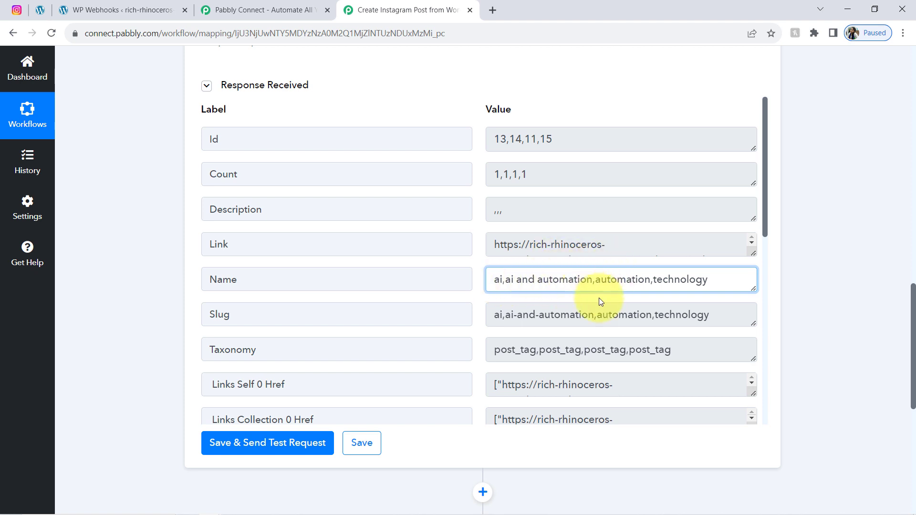
left_click_drag(511, 280, 680, 278)
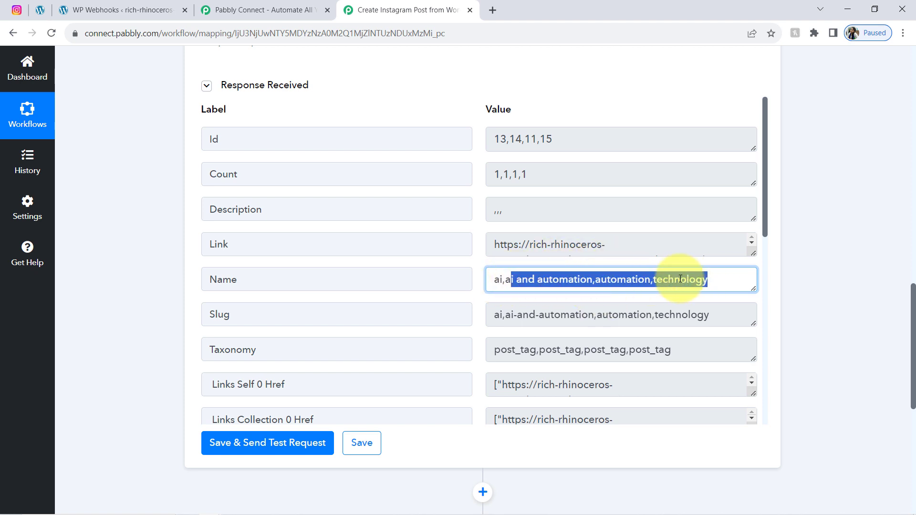
left_click(605, 271)
left_click(492, 305)
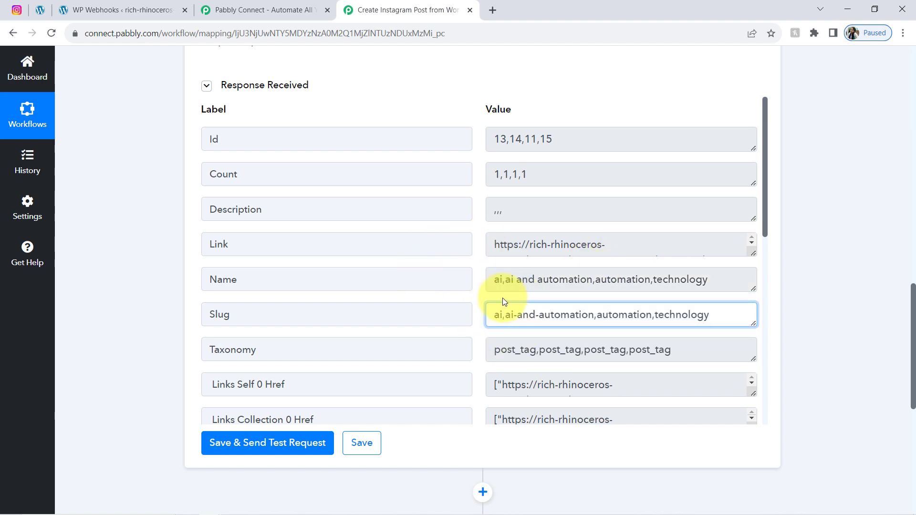
left_click(17, 10)
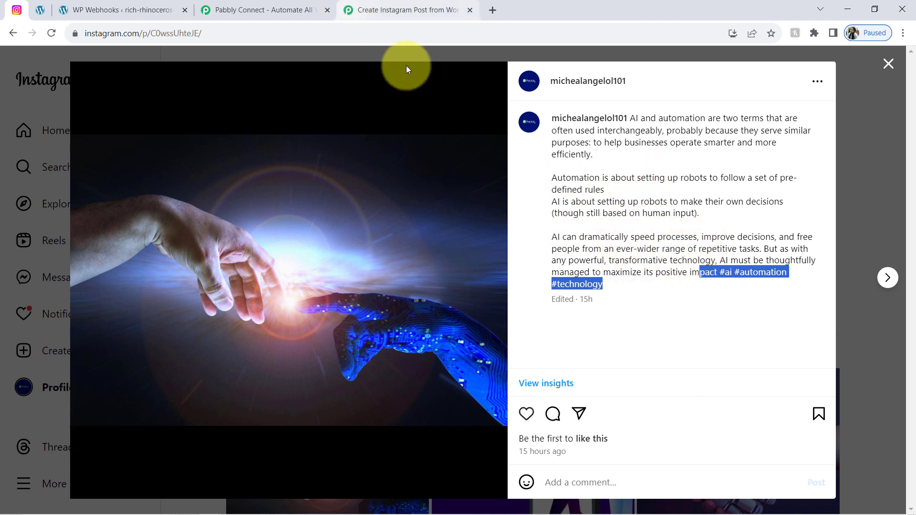
Step: Check the Instagram caption's #ai #automation #technology hashtags, then expand the WordPress and Line Itemizer steps
left_click_drag(630, 165, 700, 216)
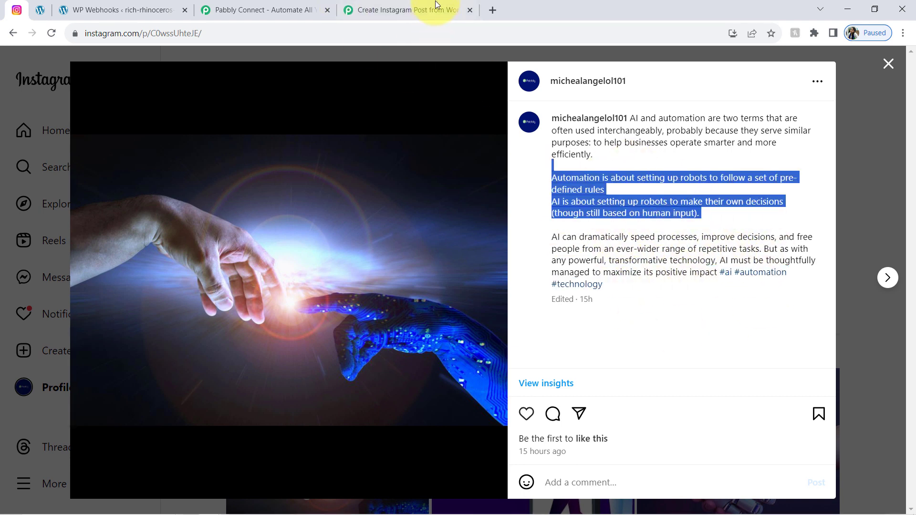
left_click(423, 5)
left_click_drag(913, 303, 891, 85)
left_click(392, 185)
left_click_drag(913, 156, 883, 408)
left_click(373, 68)
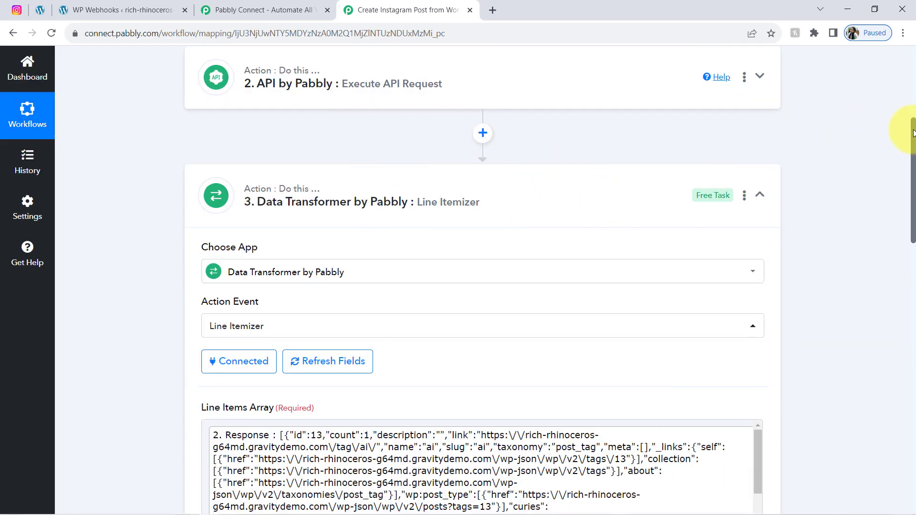
Step: Insert a Text Formatter step using Replace Text after the Line Itemizer and connect it
left_click_drag(912, 137, 910, 337)
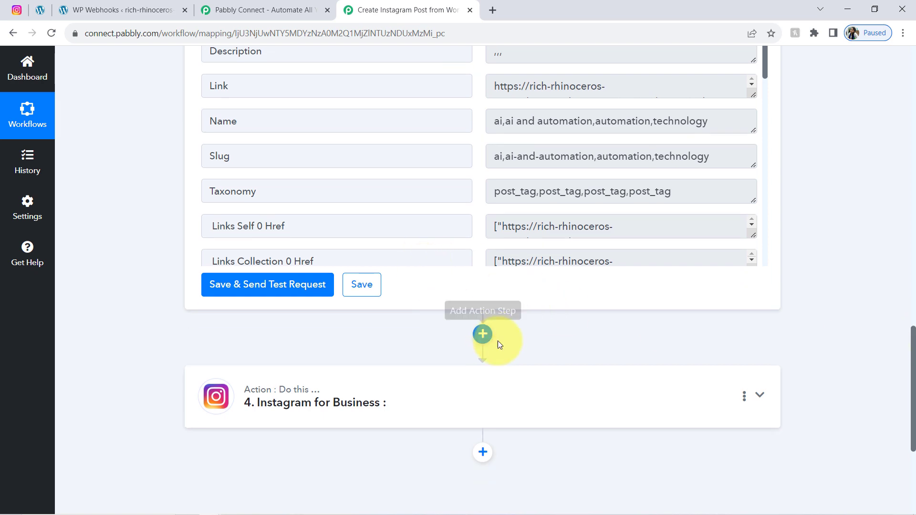
left_click(483, 334)
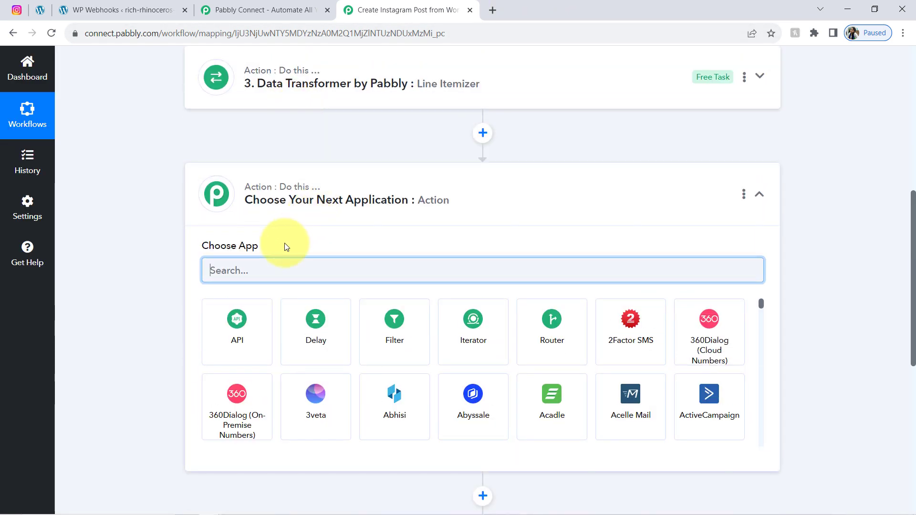
type("text")
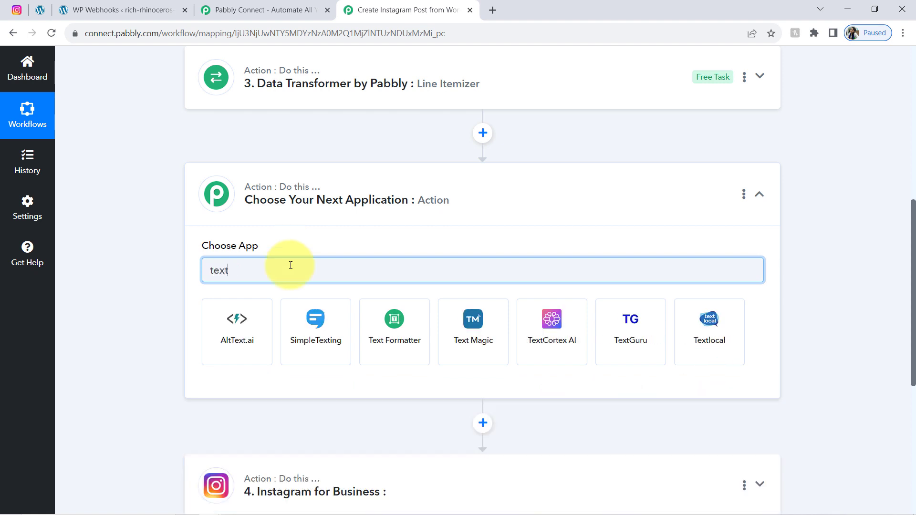
left_click(390, 331)
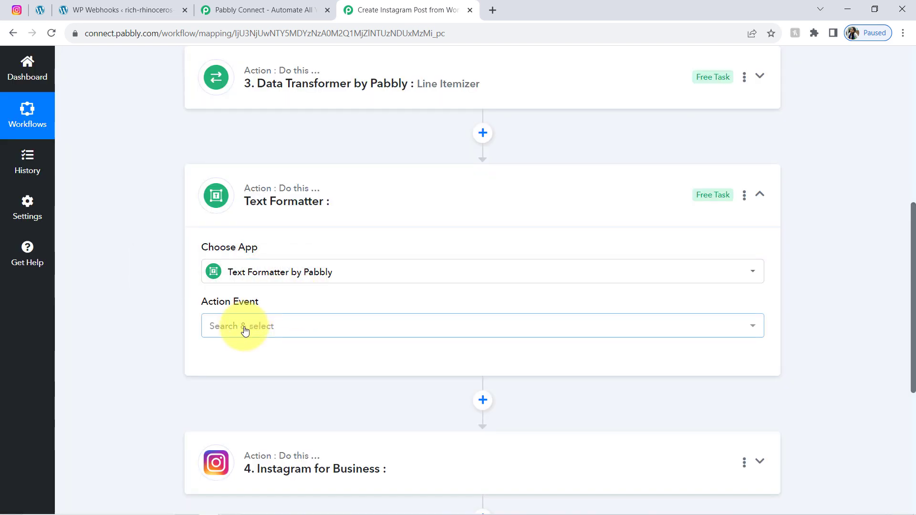
left_click(244, 328)
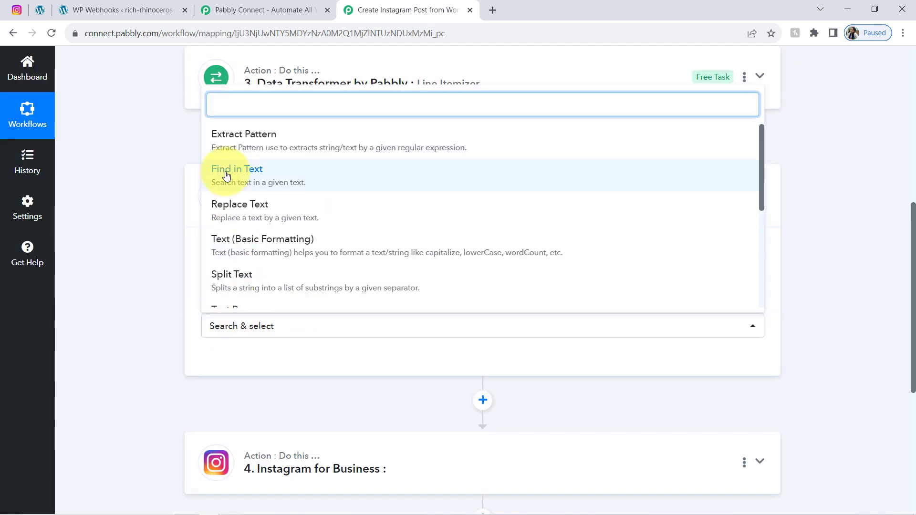
left_click(237, 210)
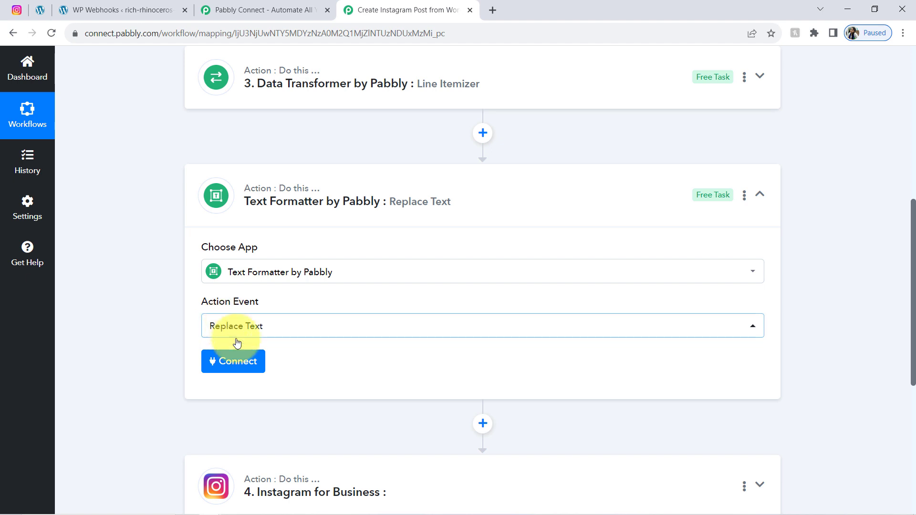
left_click(238, 361)
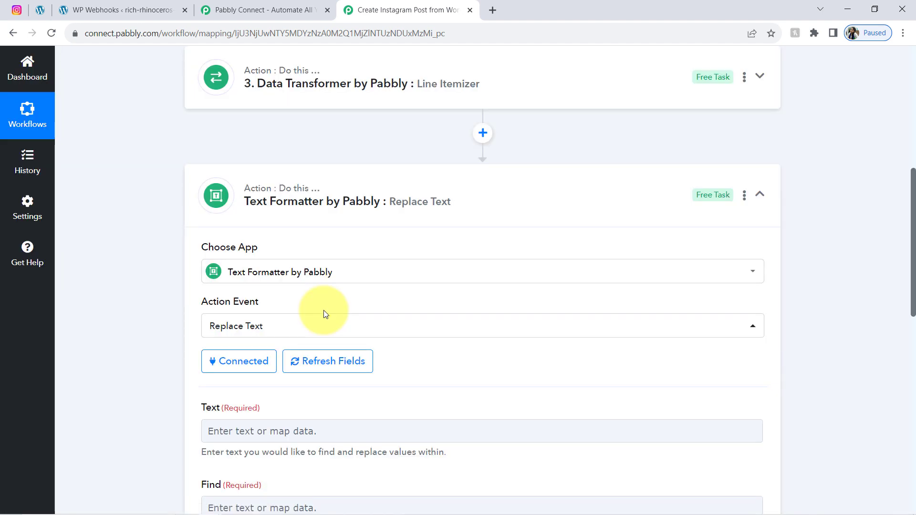
left_click_drag(914, 212, 878, 282)
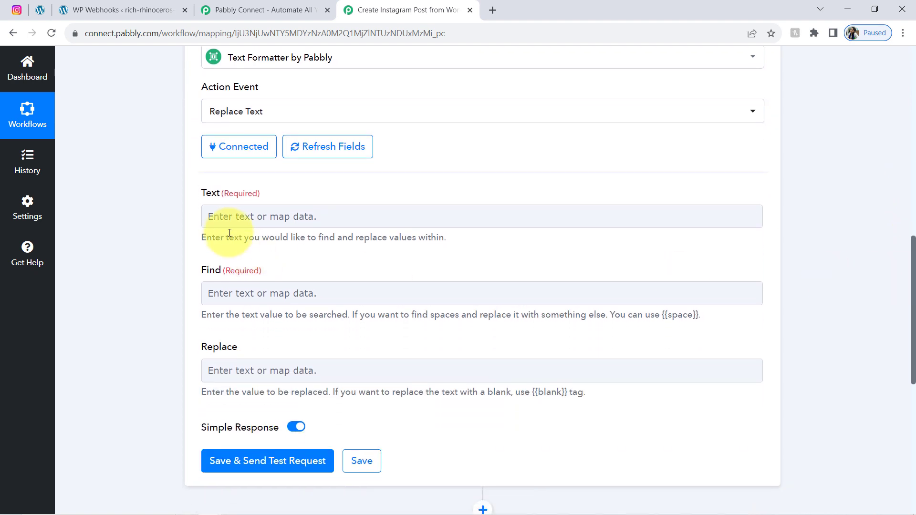
Step: Map the Line Itemizer's Slug value (ai,ai-and-automation,automation,technology) into the Text field
left_click(213, 215)
scroll(261, 364, "down", 1)
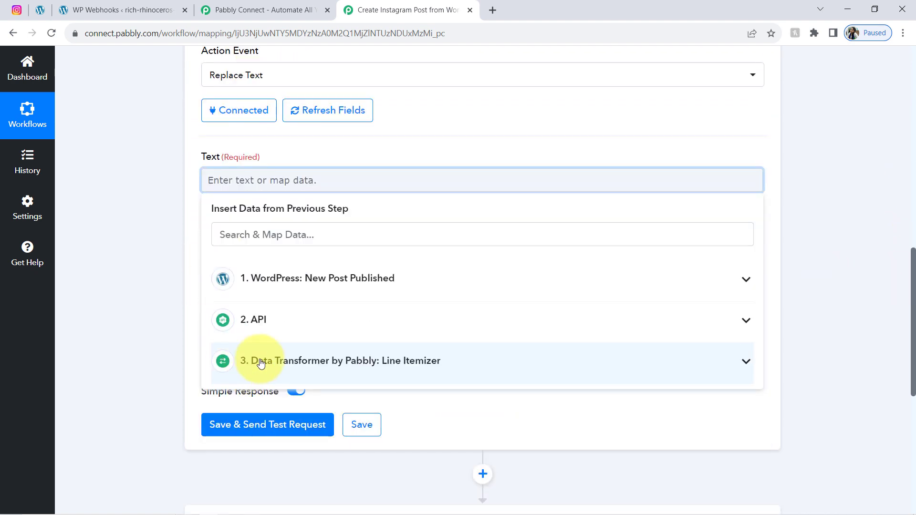
left_click(261, 363)
left_click_drag(915, 286, 908, 341)
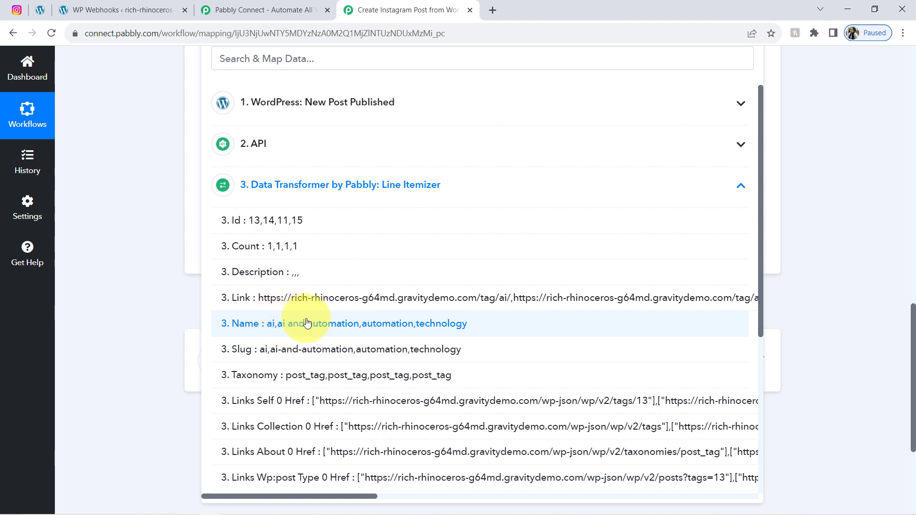
left_click(288, 356)
left_click(137, 288)
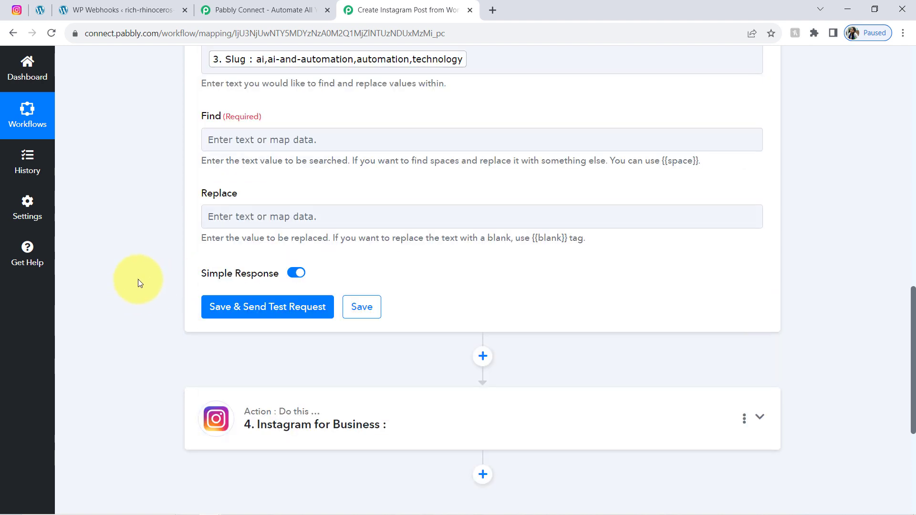
Step: Open the Find and Replace fields, dismissing their data lists without mapping anything
left_click(219, 140)
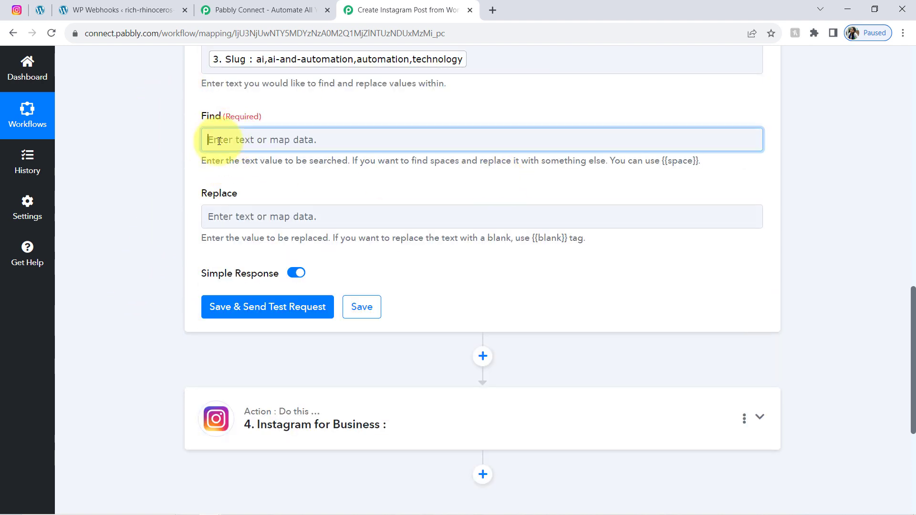
left_click(138, 172)
left_click(222, 216)
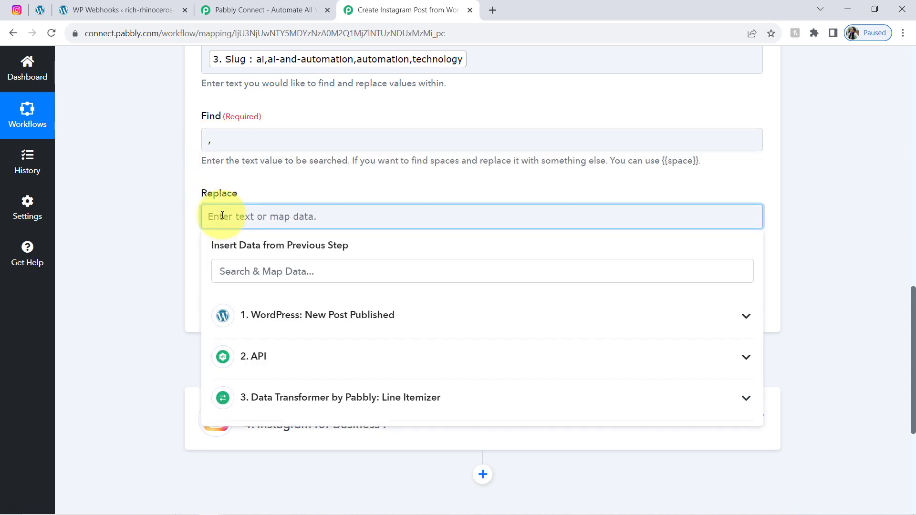
left_click(524, 193)
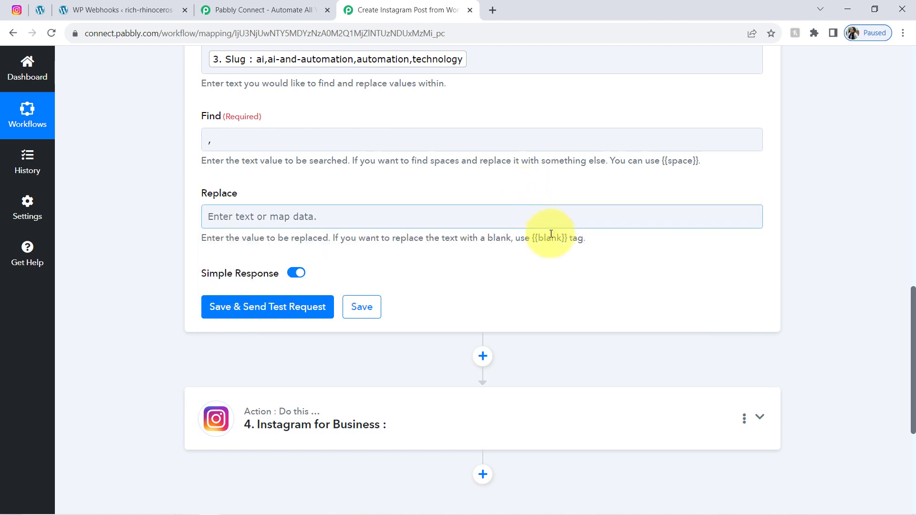
left_click(217, 219)
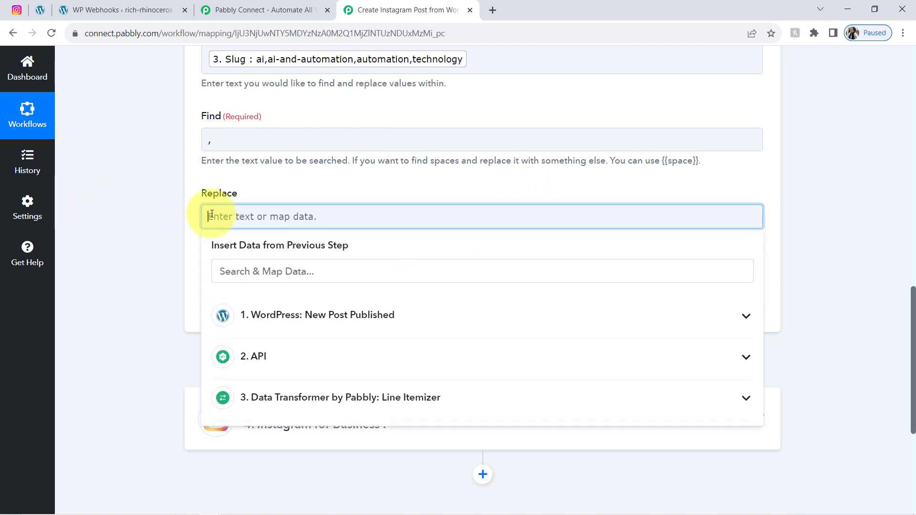
left_click(474, 191)
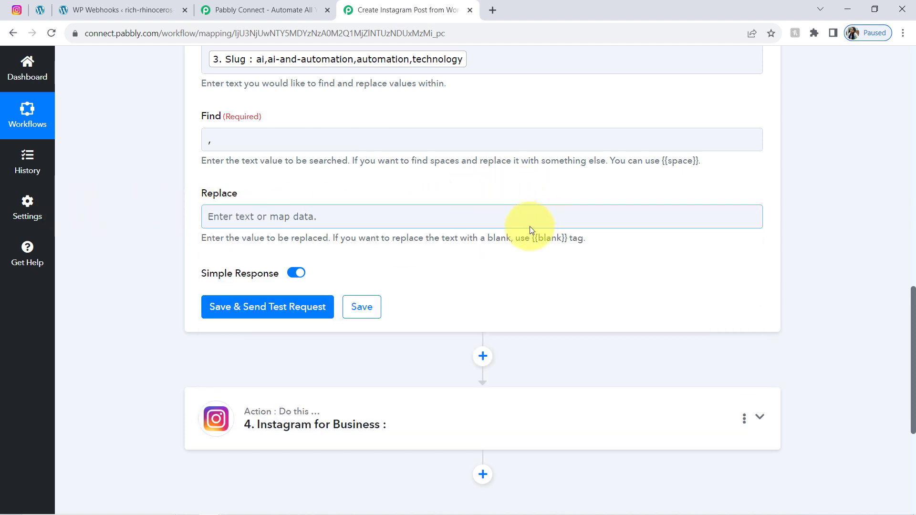
Step: Set Replace to '{{blank}} #' copied from the hint, then save and send a test request
left_click_drag(541, 238, 572, 239)
key("ctrl+c")
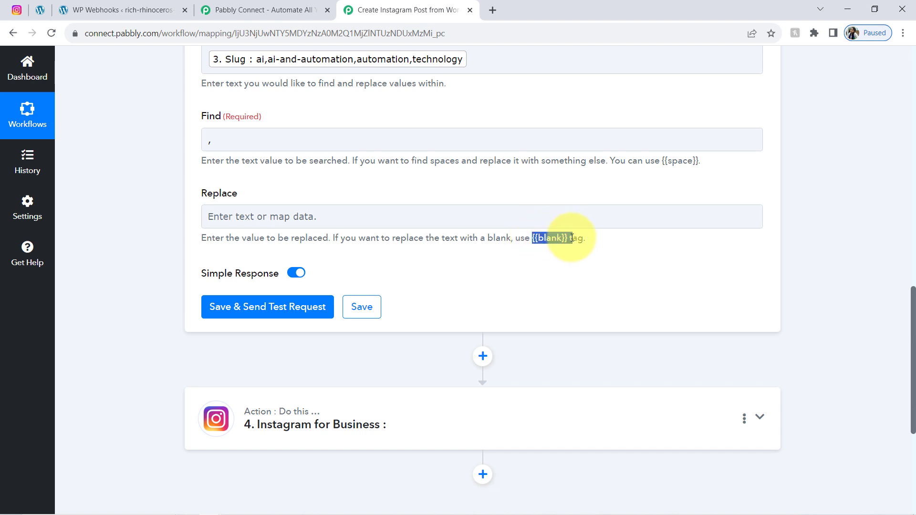
left_click(270, 216)
key("ctrl+v")
left_click(275, 64)
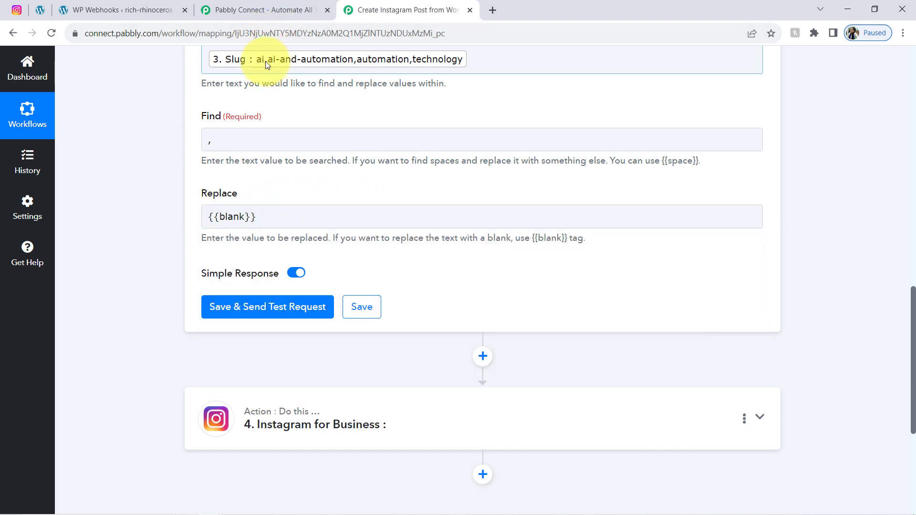
left_click(261, 216)
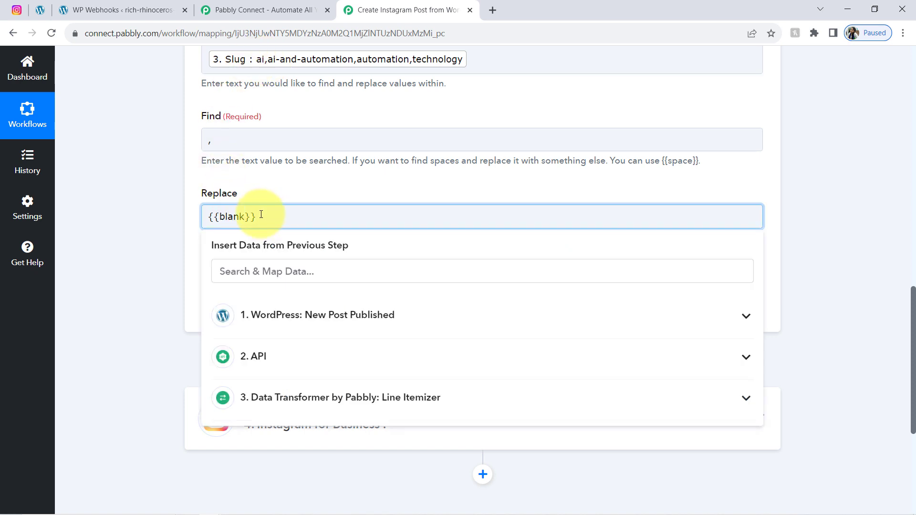
type("#")
left_click(180, 271)
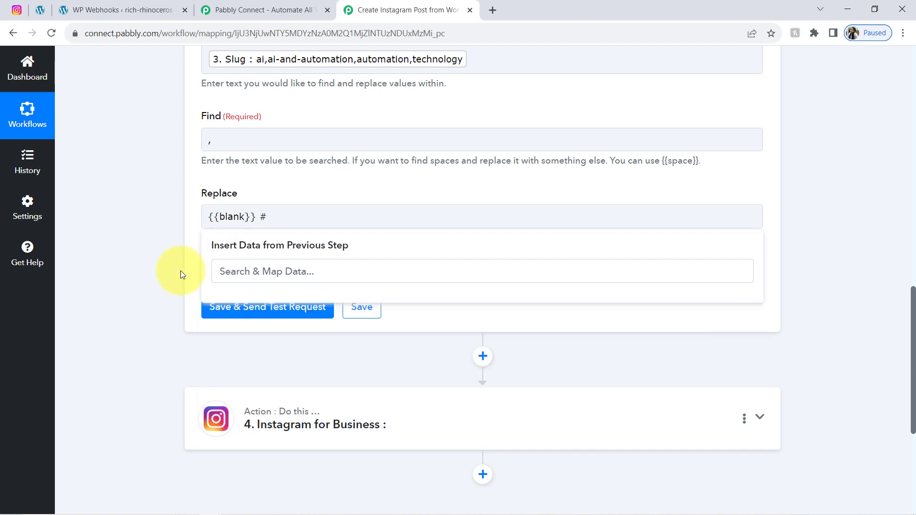
left_click(243, 315)
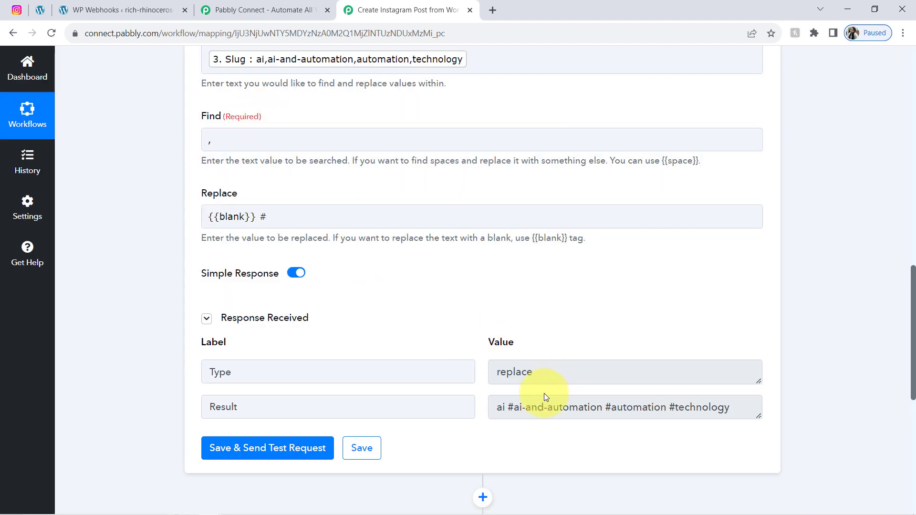
Step: Review the result ai #ai-and-automation #automation #technology, noting the first tag lacks a hash
left_click_drag(509, 408, 724, 406)
left_click(724, 406)
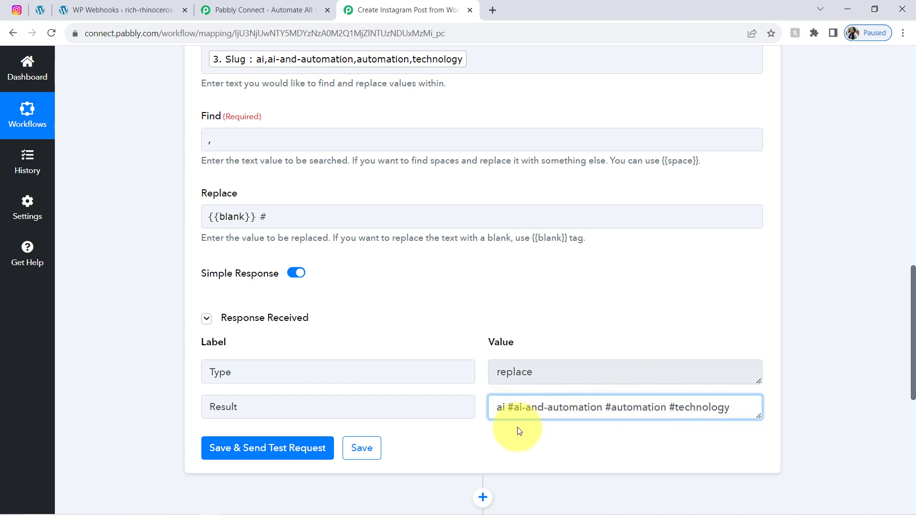
left_click(507, 408)
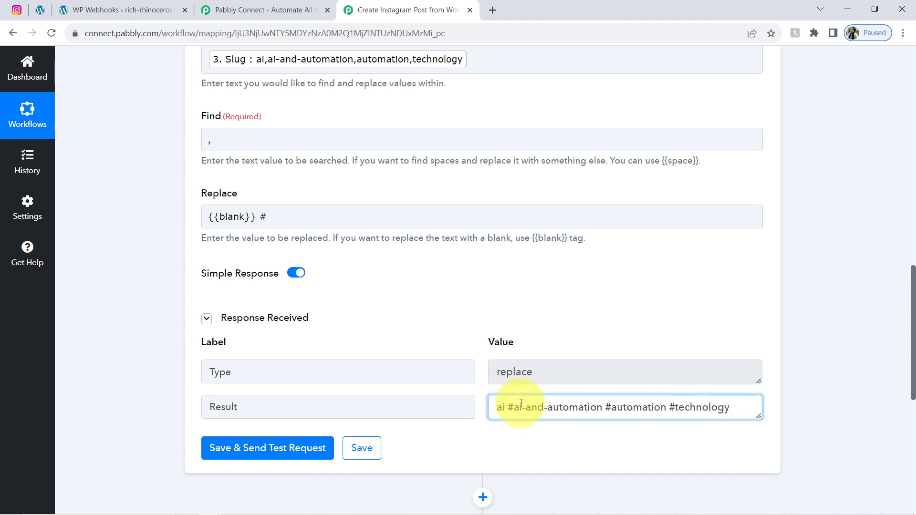
Step: Add # before the mapped Slug in the Text field and send a new test request
left_click(208, 60)
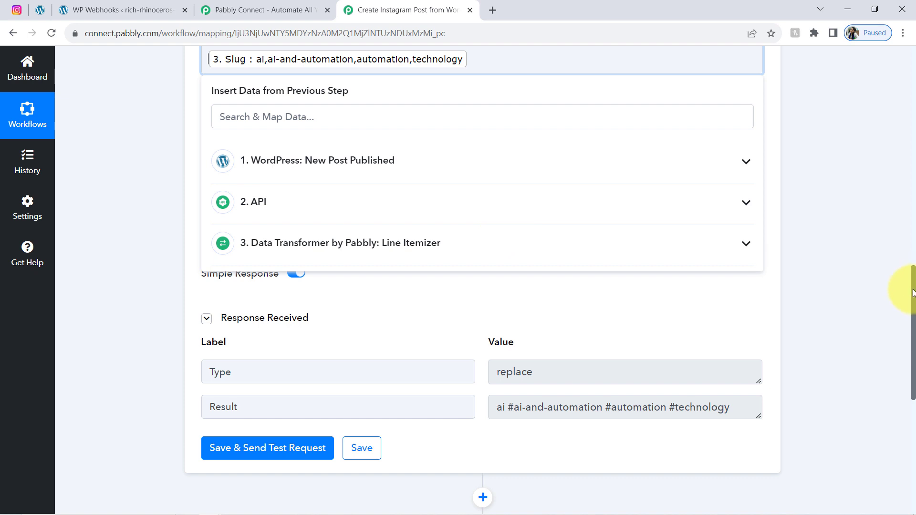
left_click_drag(912, 296, 900, 265)
left_click(182, 176)
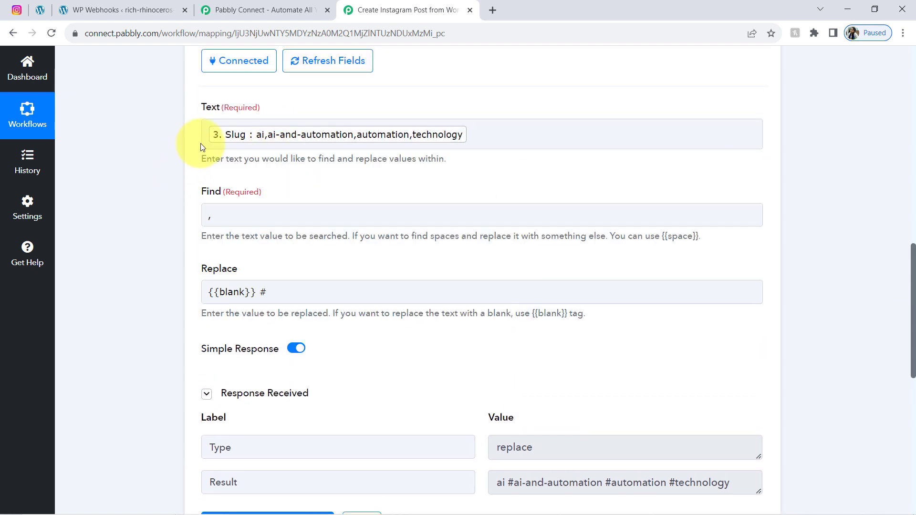
left_click(207, 140)
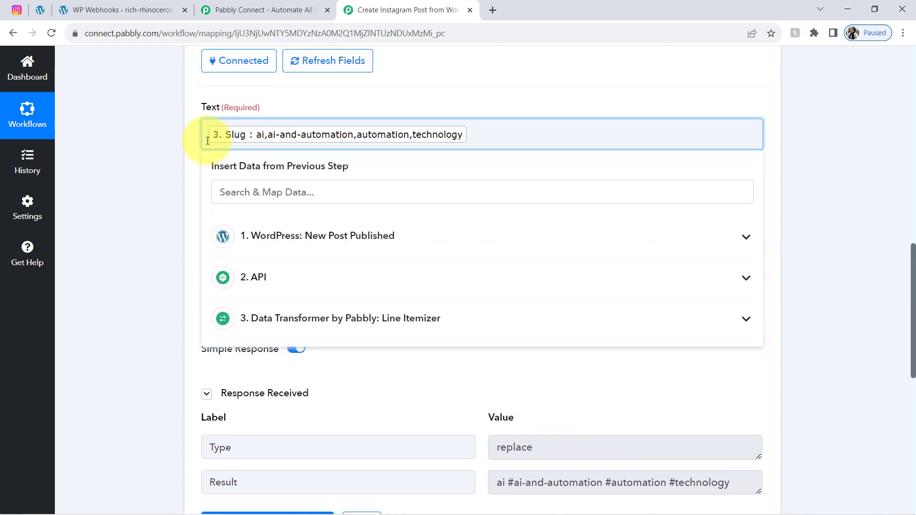
type("#")
left_click(169, 180)
left_click(269, 394)
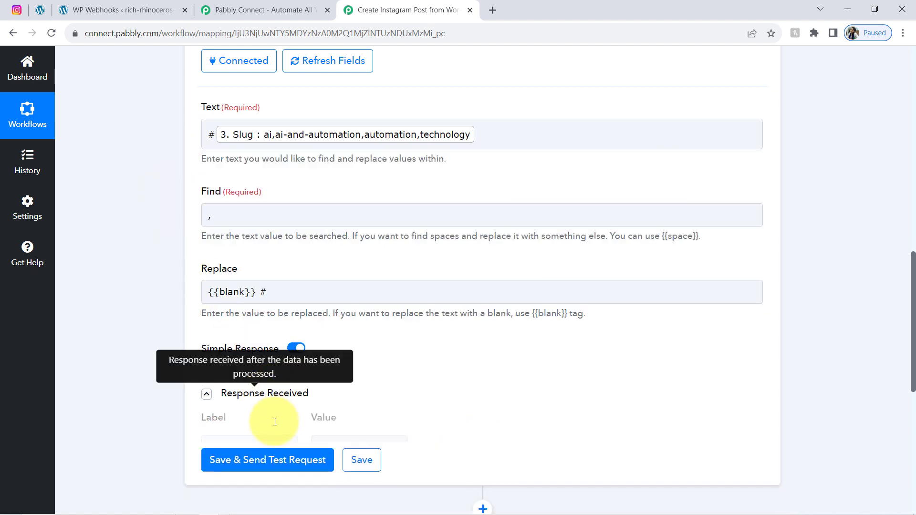
left_click(275, 429)
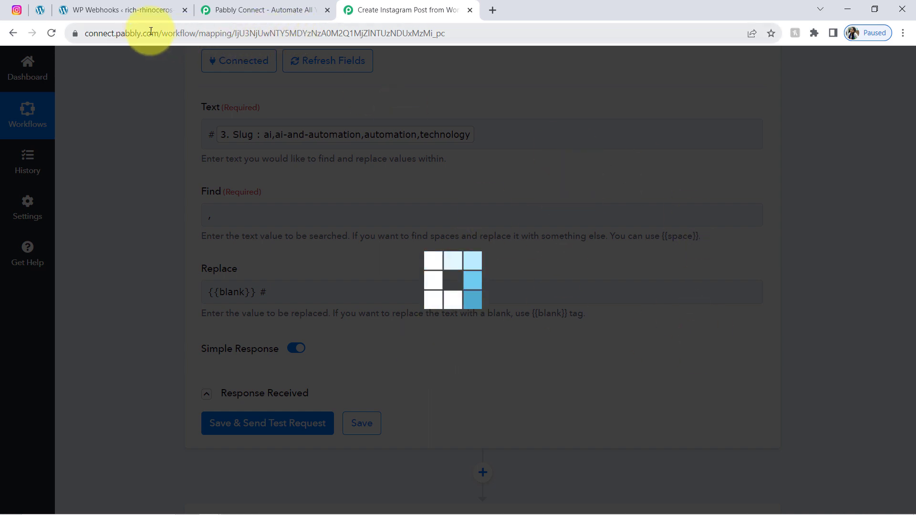
Step: Reload the workflow and reopen the Text Formatter step with its last test response
left_click(54, 36)
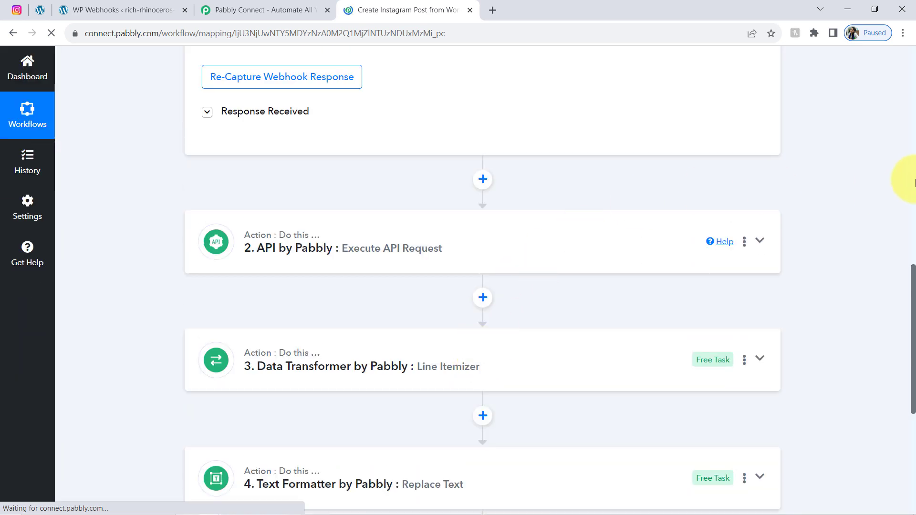
scroll(912, 272, "down", 6)
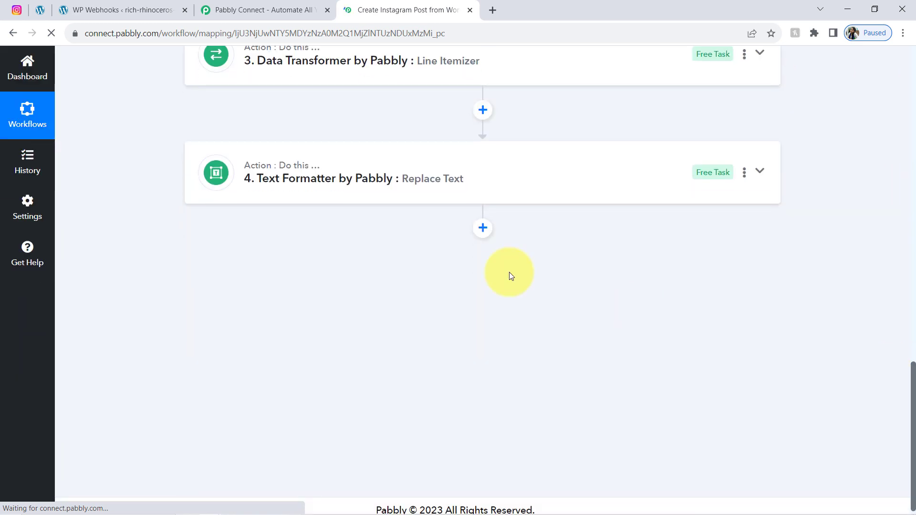
left_click(326, 190)
scroll(348, 196, "up", 9)
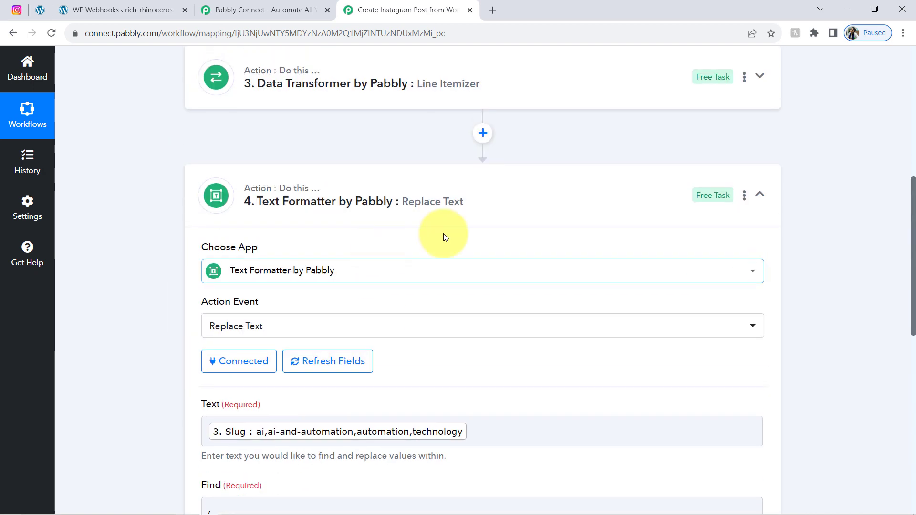
scroll(909, 198, "down", 10)
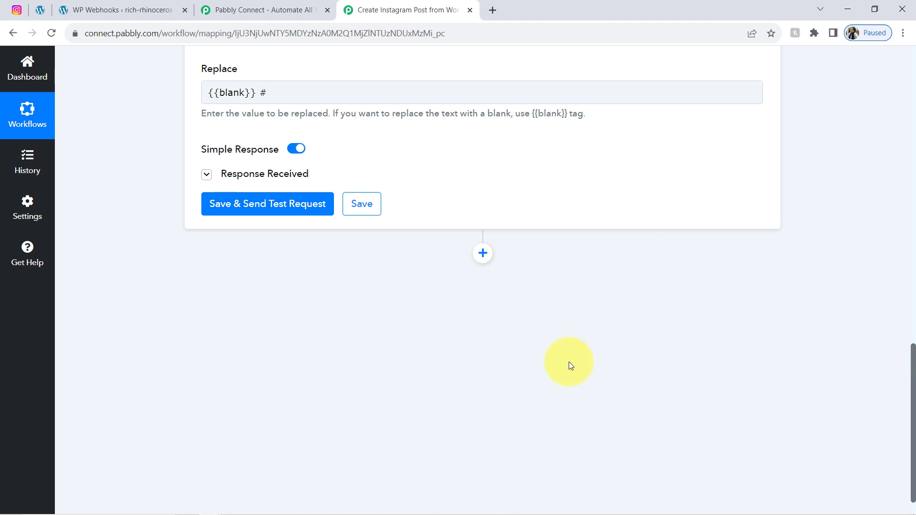
left_click(262, 175)
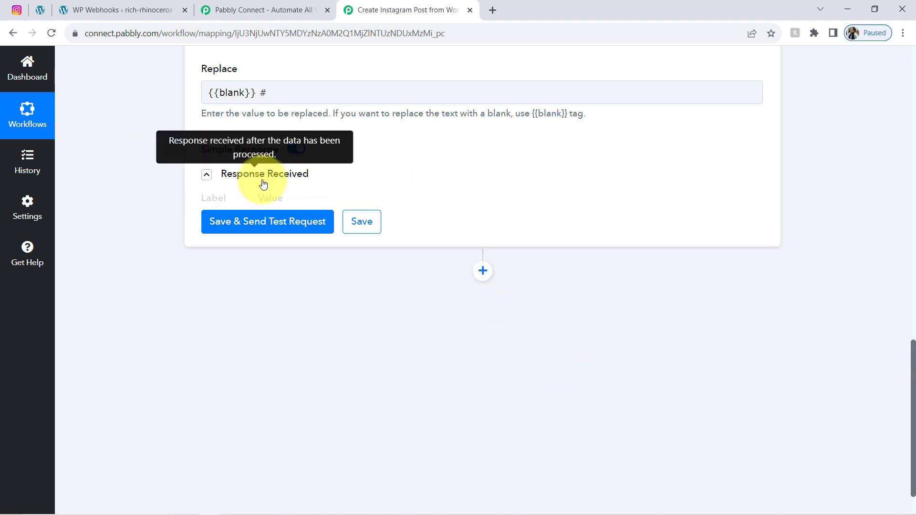
left_click_drag(525, 264, 632, 263)
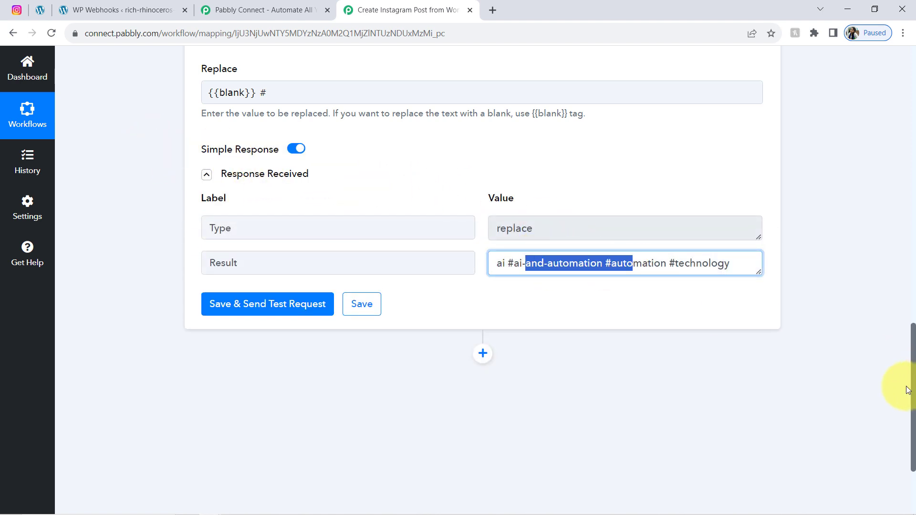
left_click_drag(914, 389, 890, 327)
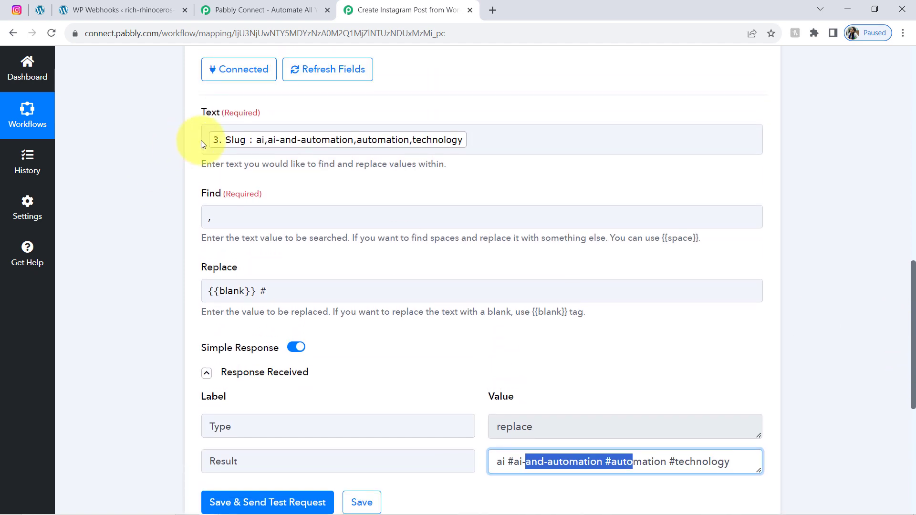
Step: Put # before the Slug in Text, retest, and confirm #ai #ai-and-automation #automation #technology
left_click(206, 141)
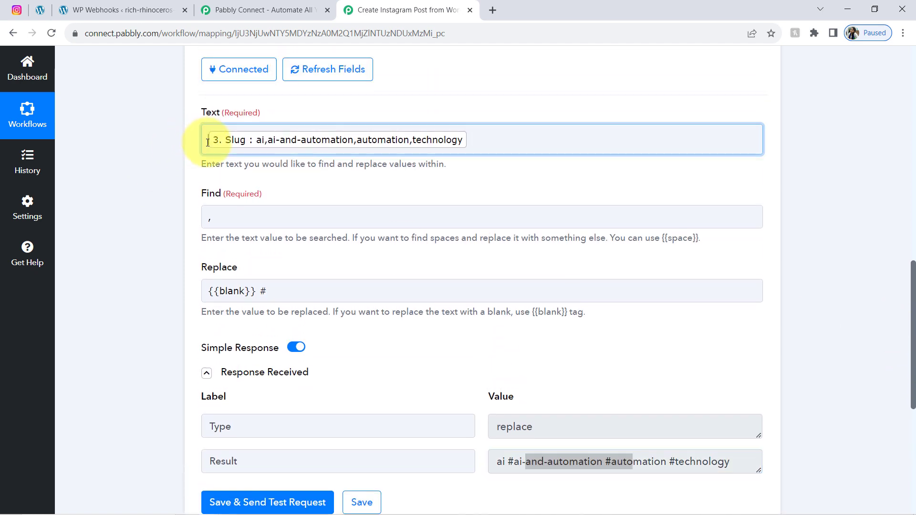
type("#")
left_click(89, 312)
mouse_move(229, 498)
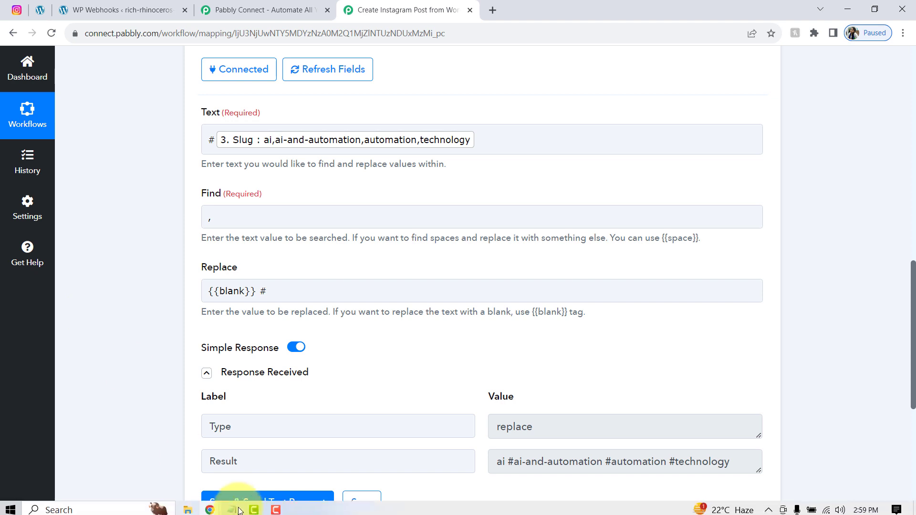
left_click(227, 499)
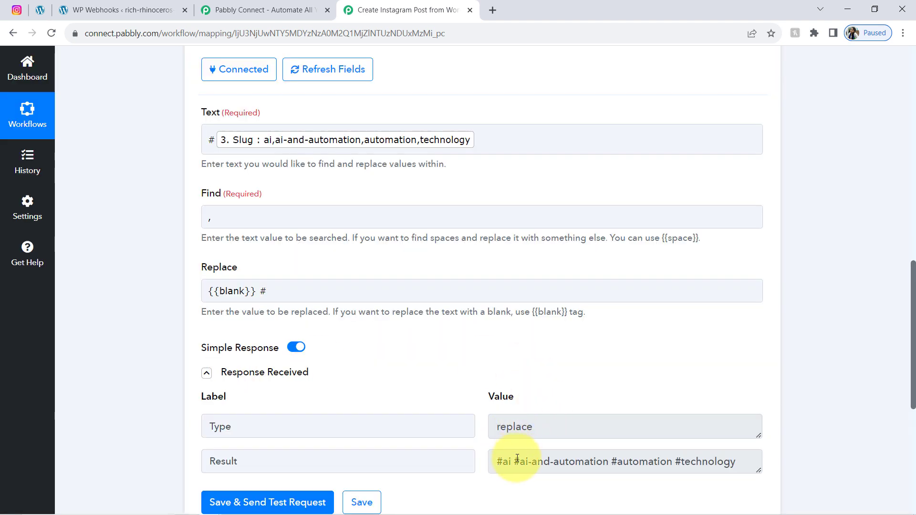
left_click_drag(513, 458, 711, 457)
left_click(711, 456)
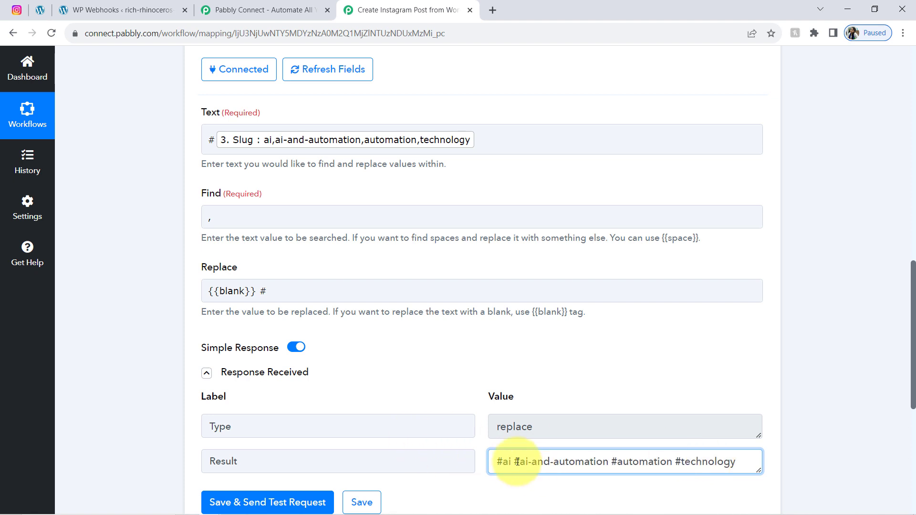
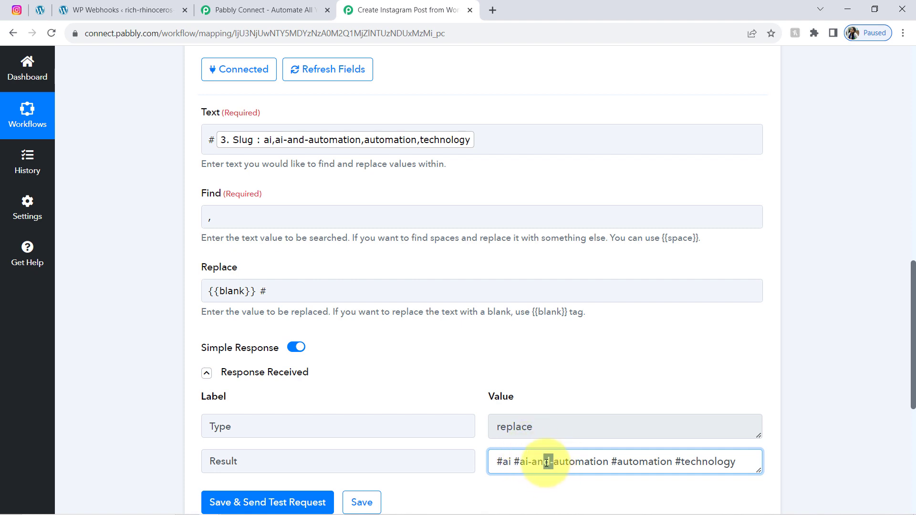
Step: Scroll up to the step 4 Text Formatter Replace Text card
left_click_drag(912, 343, 913, 281)
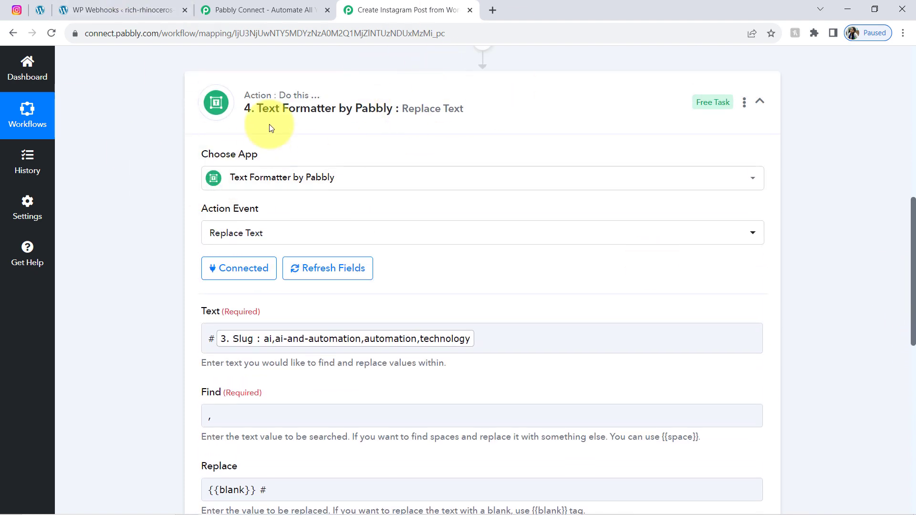
Step: Copy step 4 and paste it, then delete the Code step that was wrongly pasted
left_click(745, 103)
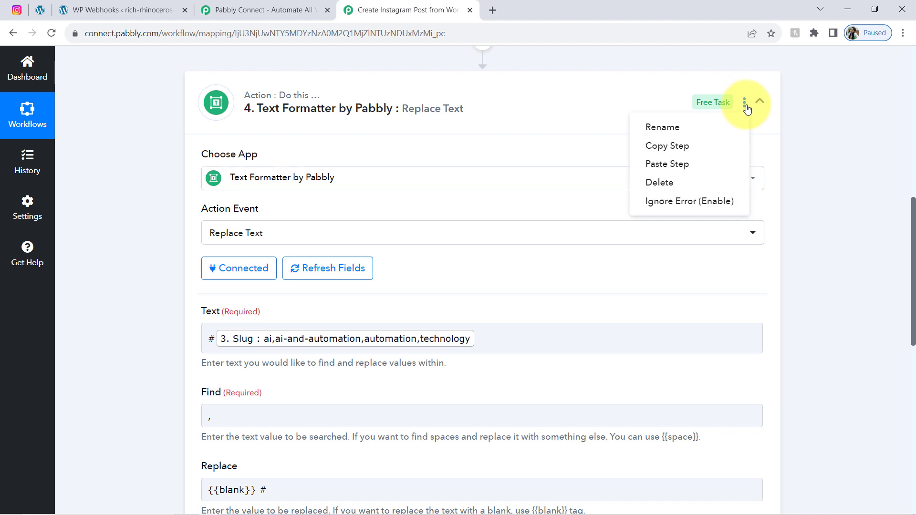
left_click(667, 145)
left_click(378, 103)
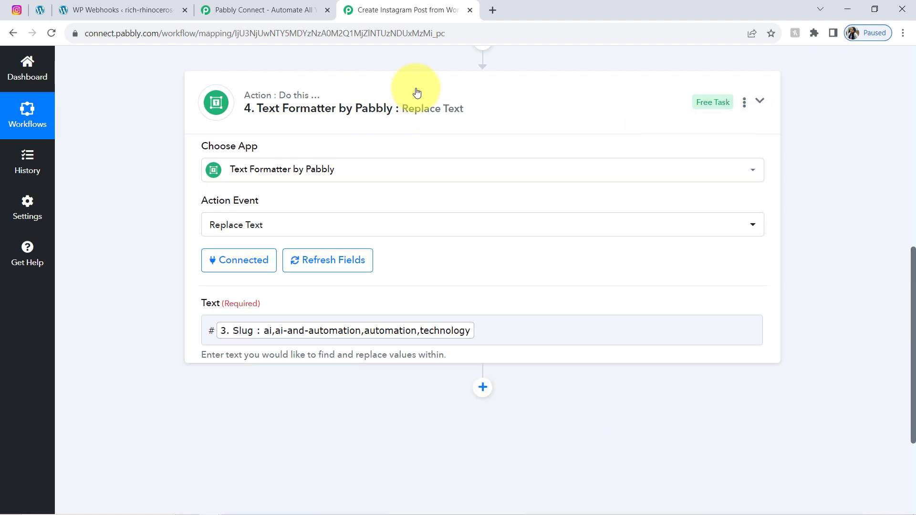
left_click(743, 163)
left_click(743, 167)
left_click(743, 167)
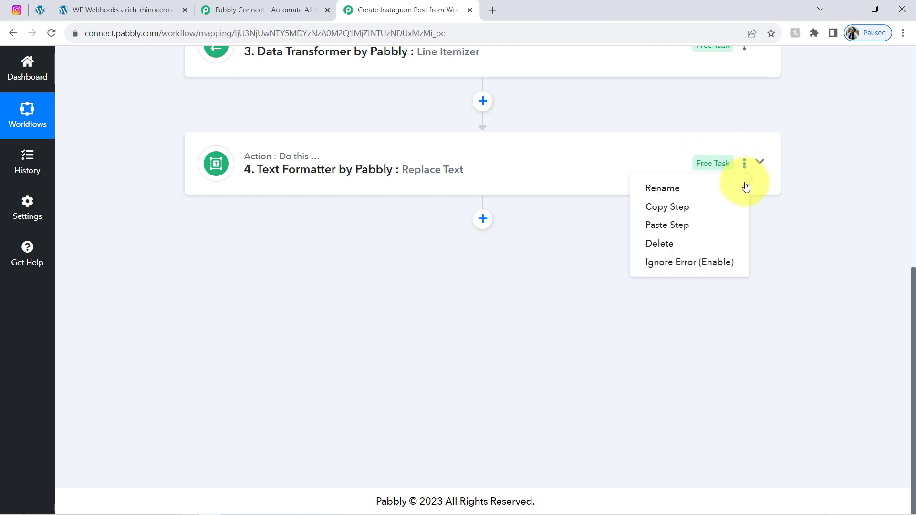
left_click(679, 232)
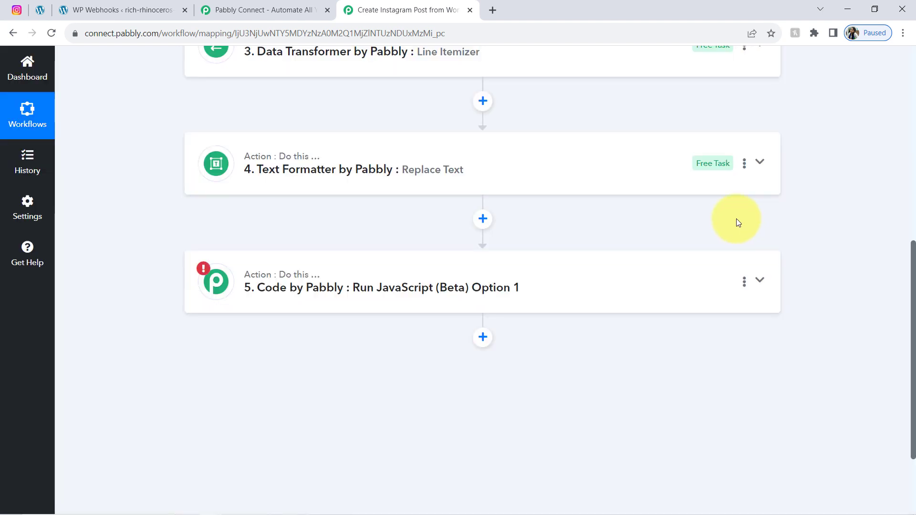
left_click(745, 282)
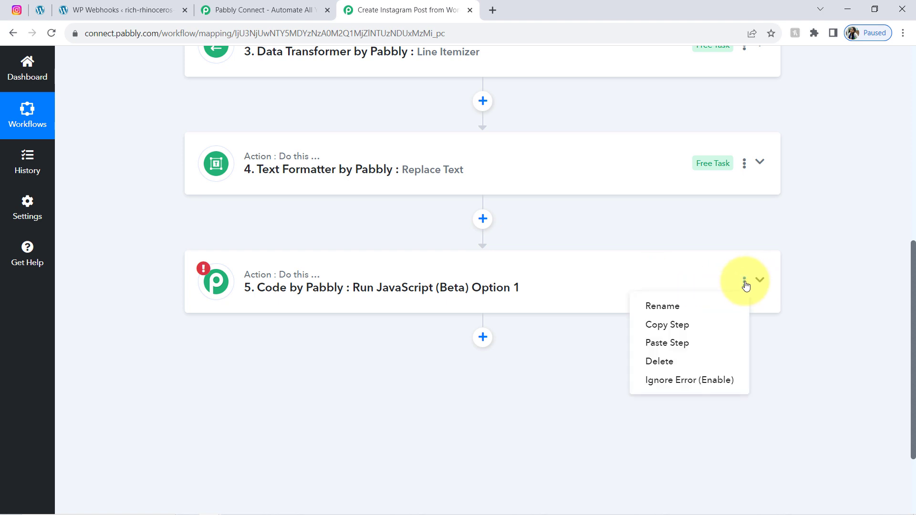
left_click(667, 361)
left_click(450, 339)
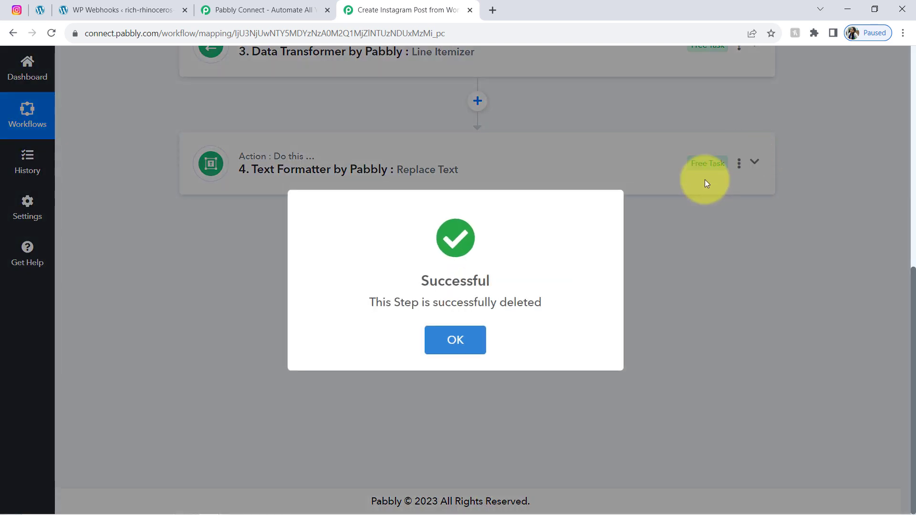
left_click(454, 323)
Step: Copy the Text Formatter step again, paste it as step 5, and expand it
left_click(741, 163)
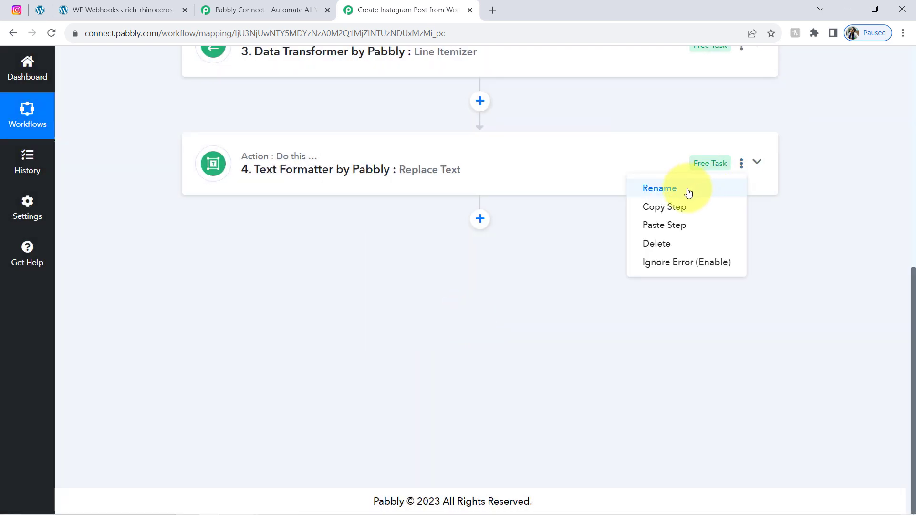
left_click(669, 209)
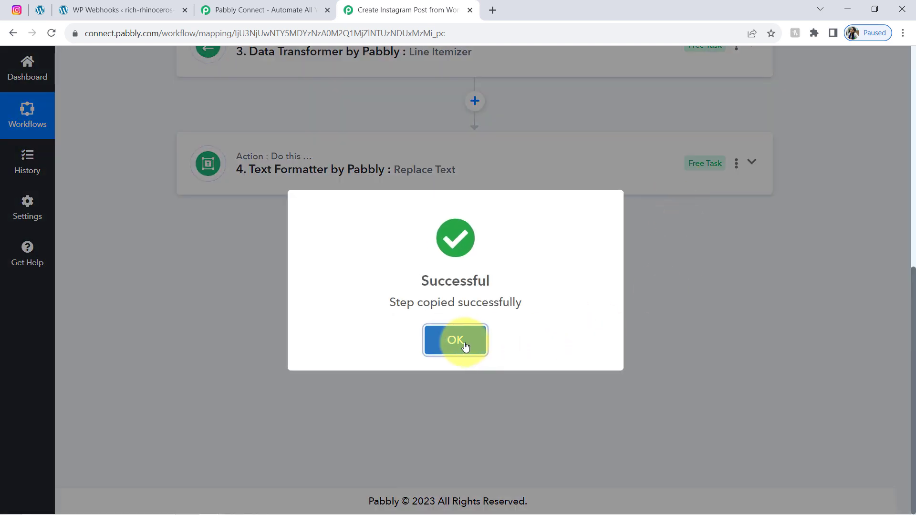
left_click(458, 337)
left_click(741, 164)
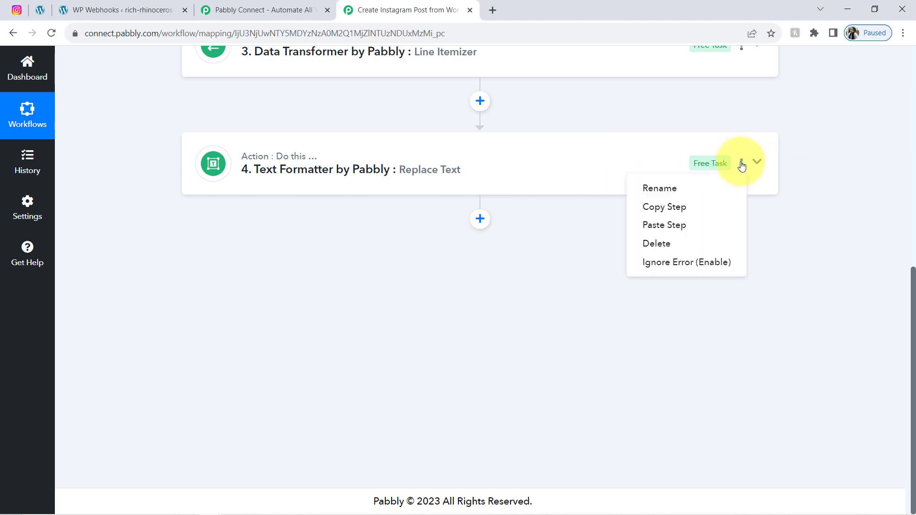
left_click(640, 227)
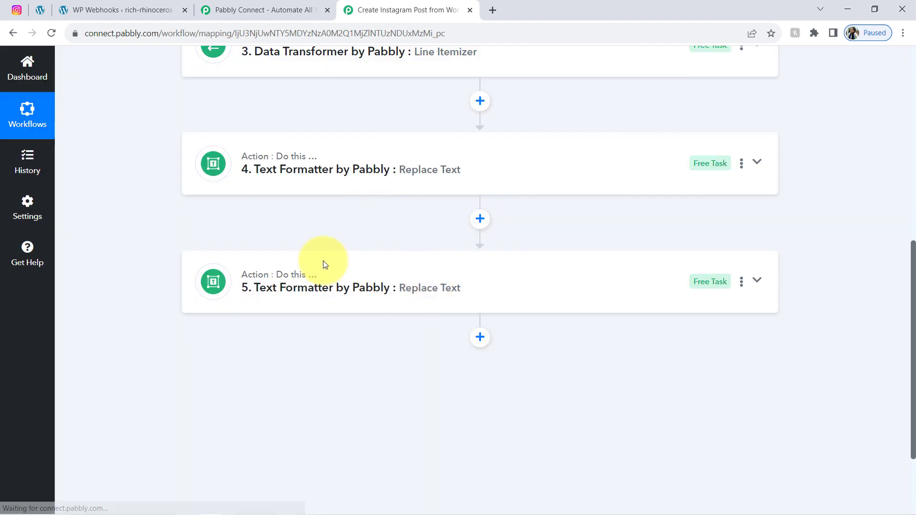
left_click(344, 284)
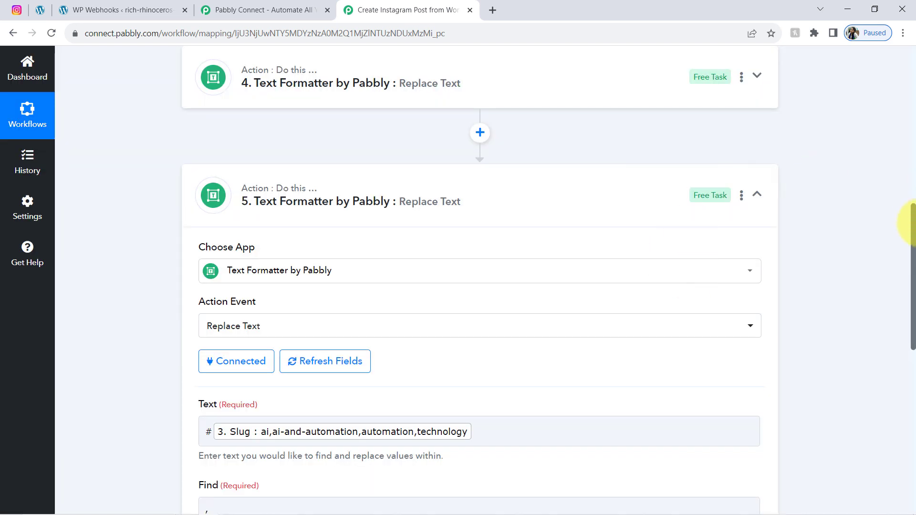
Step: In step 5, map step 4's Result into Text, with Find - and Replace _
scroll(900, 239, "down", 4)
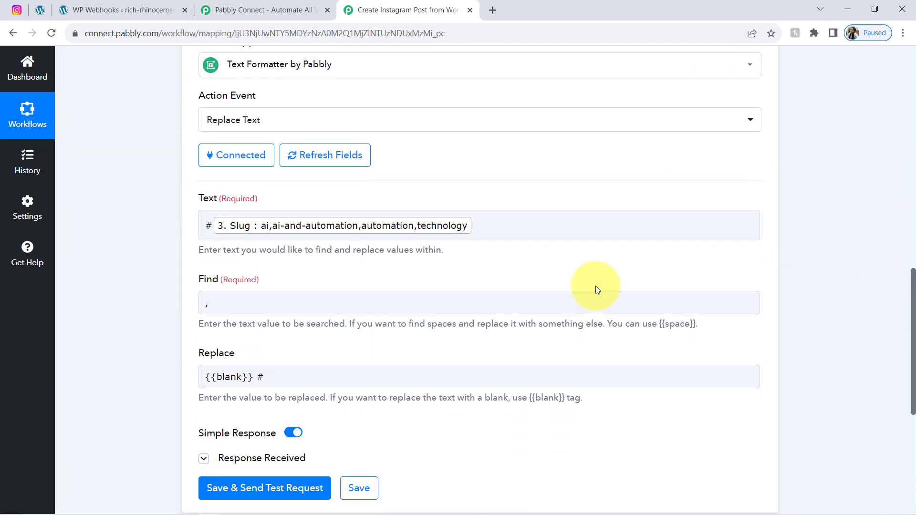
left_click(496, 220)
key("BackSpace")
key("BackSpace")
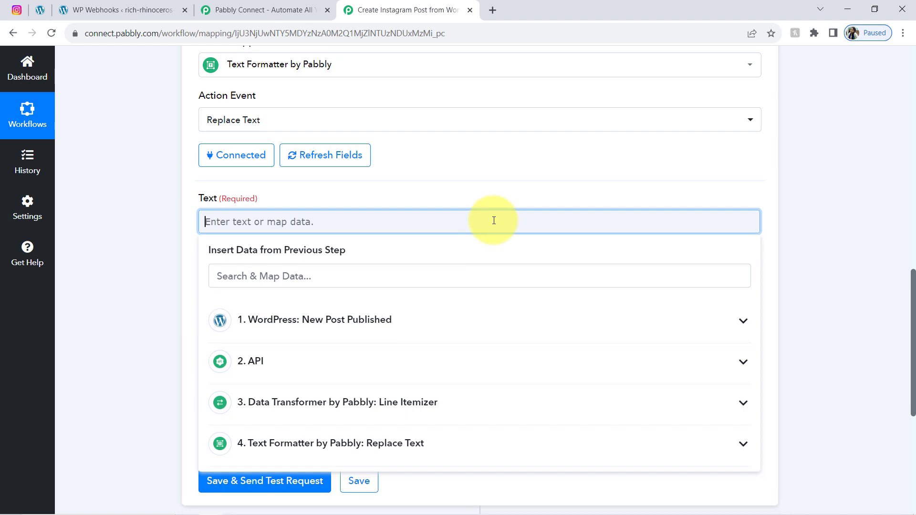
left_click(354, 451)
left_click_drag(913, 341, 906, 352)
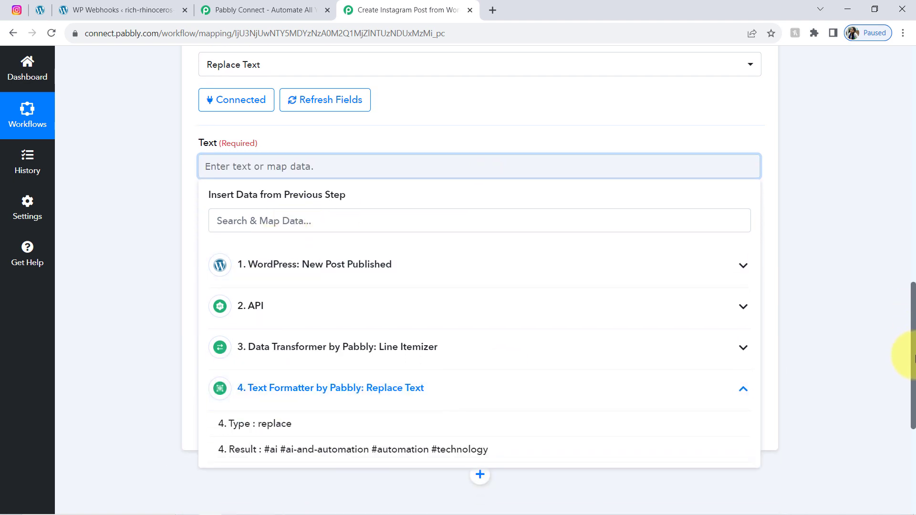
left_click(252, 450)
left_click(164, 240)
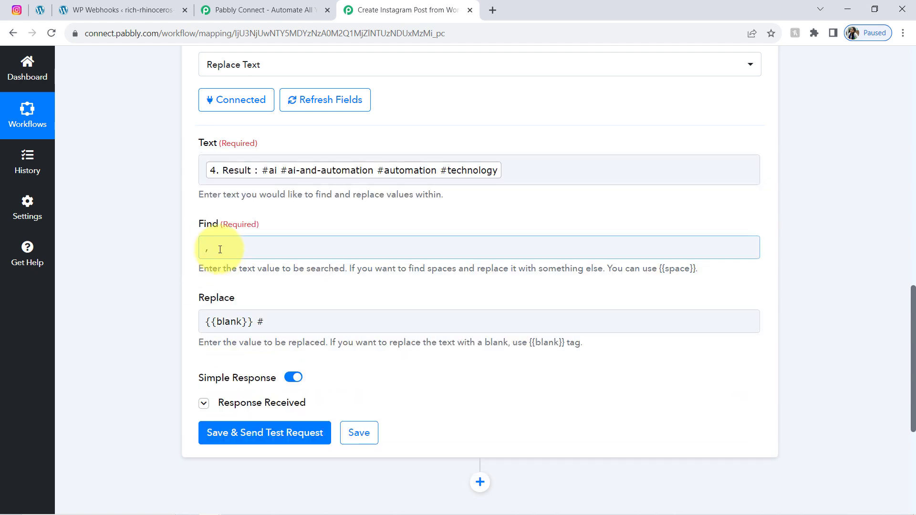
left_click(220, 249)
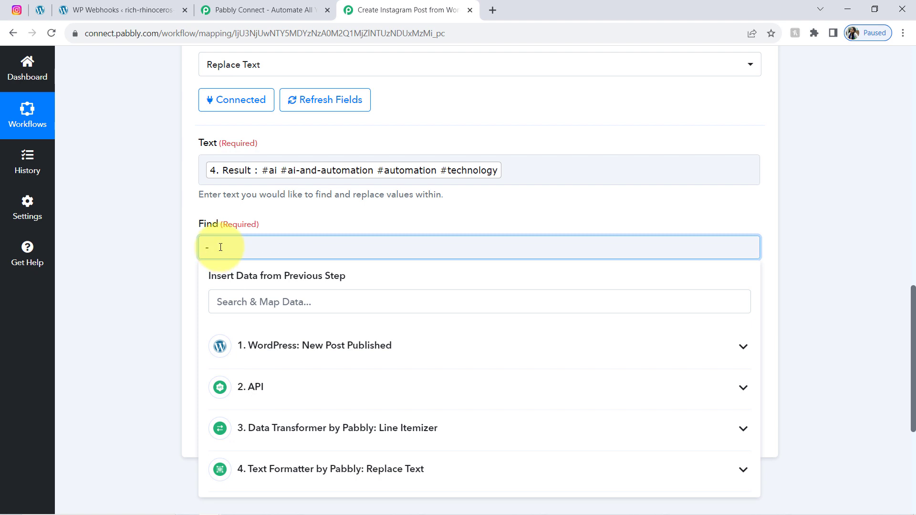
left_click(196, 251)
left_click(262, 323)
left_click_drag(256, 321, 174, 333)
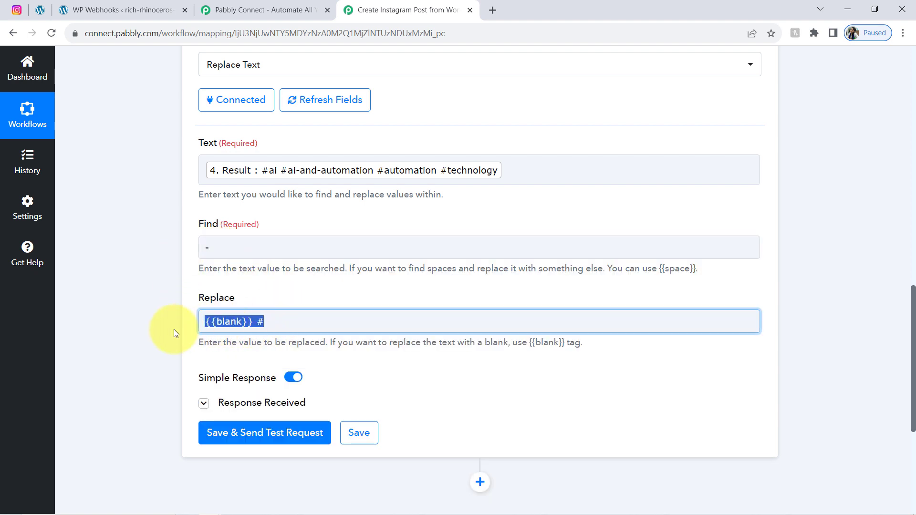
type("_")
left_click(147, 368)
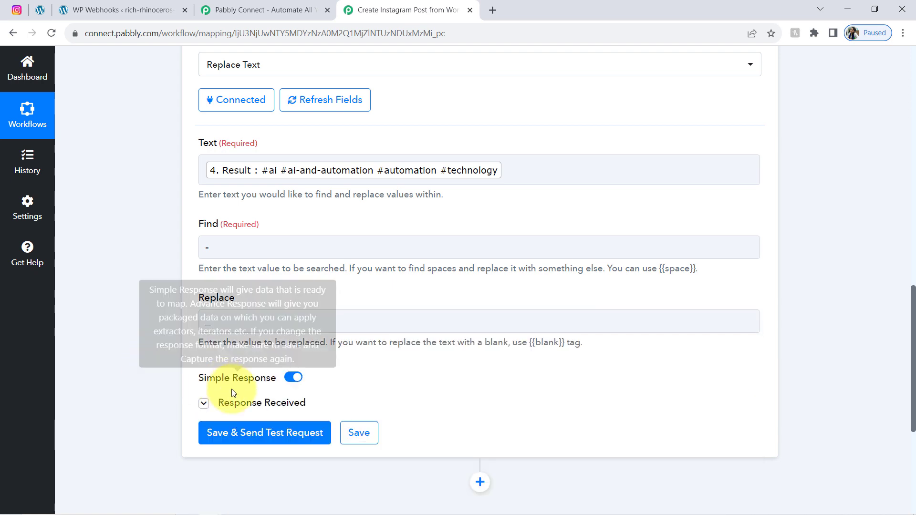
Step: Save and test step 5, confirming #ai #ai_and_automation #automation #technology
left_click(250, 433)
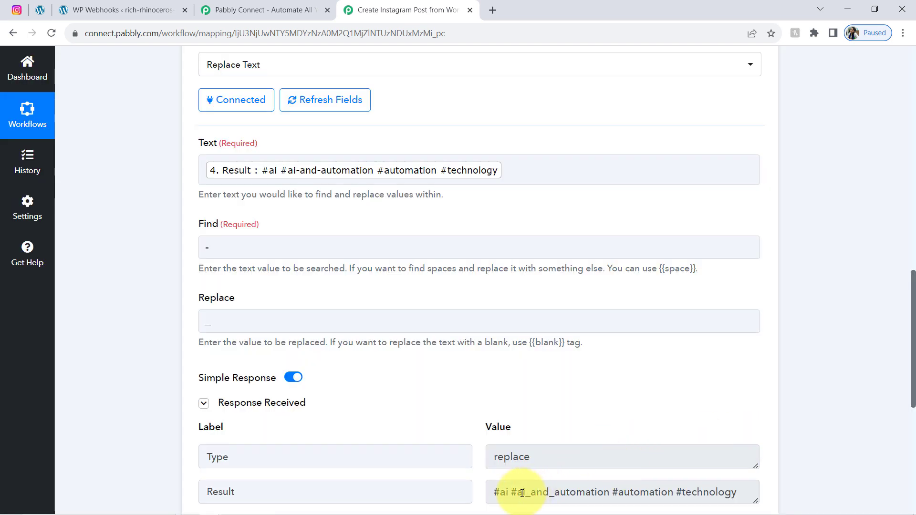
left_click(523, 493)
left_click_drag(549, 493, 603, 493)
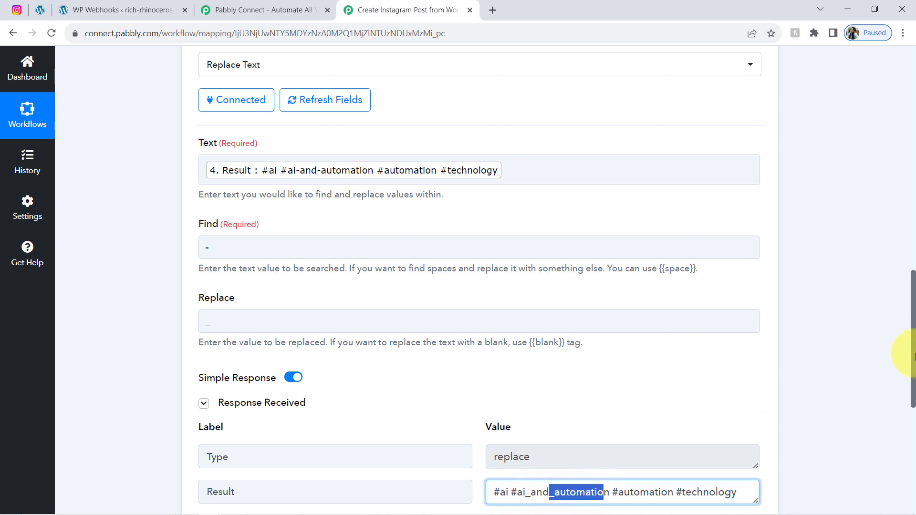
left_click_drag(913, 337, 831, 372)
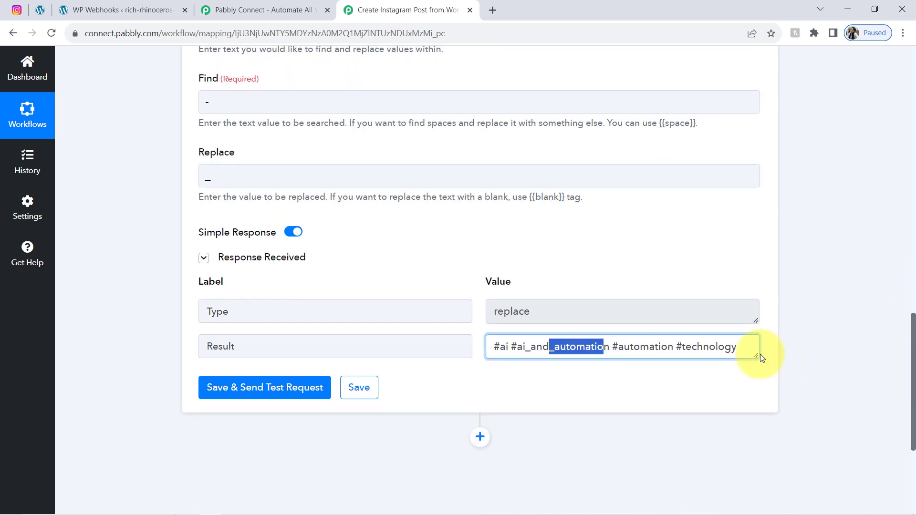
left_click_drag(757, 354, 742, 418)
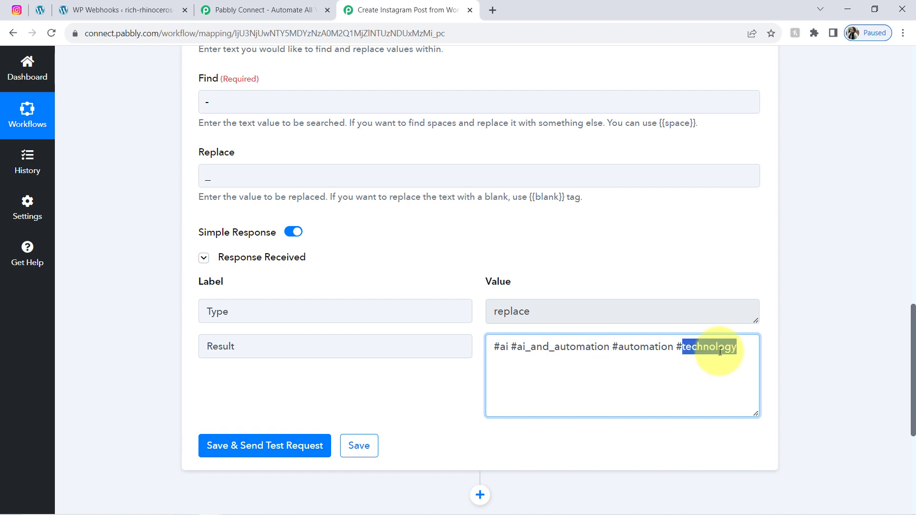
triple_click(720, 352)
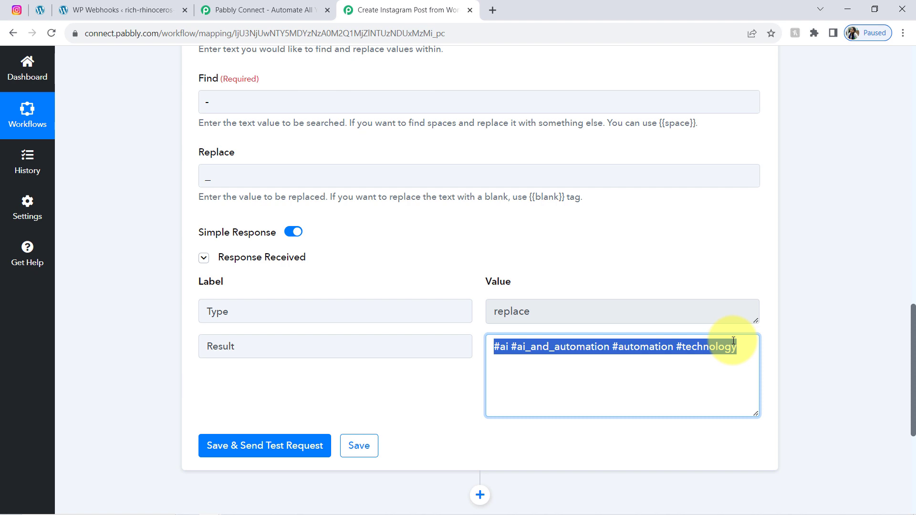
left_click_drag(914, 327, 906, 400)
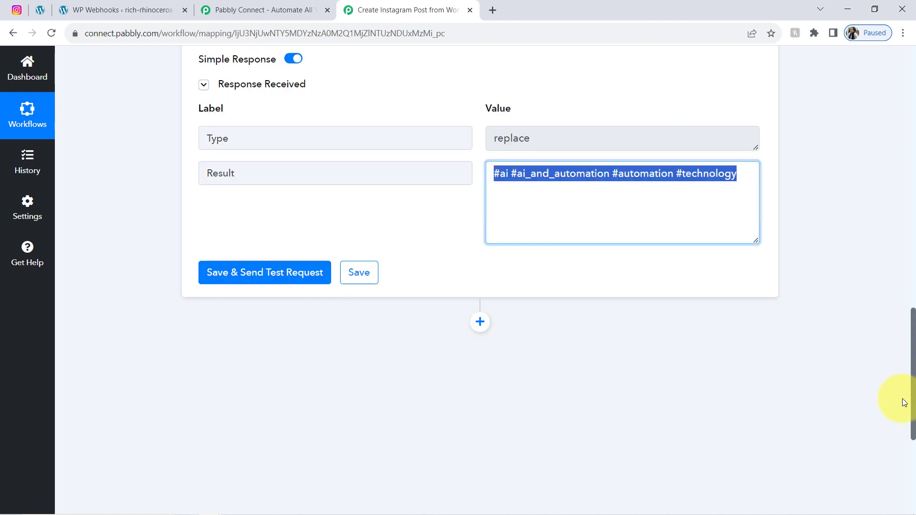
left_click(474, 258)
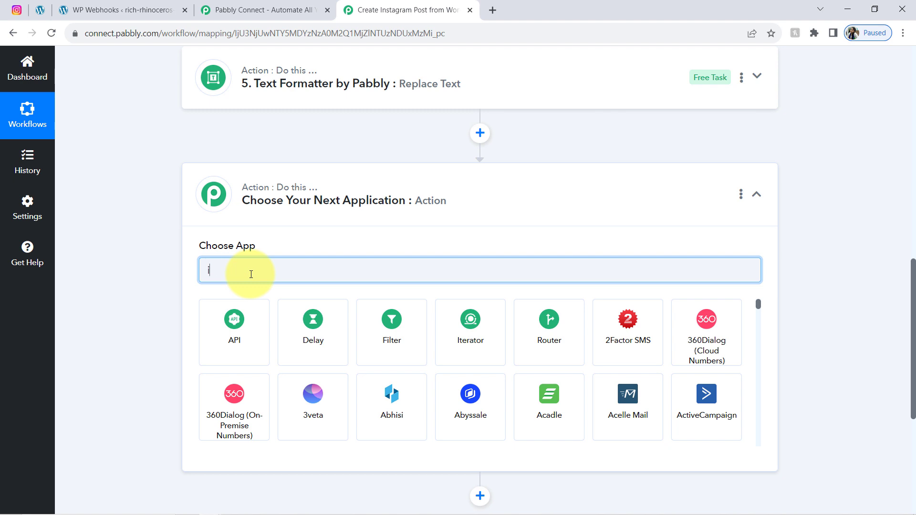
Step: Make the next step Instagram for Business with the Publish Photo action event
type("nst")
left_click(317, 345)
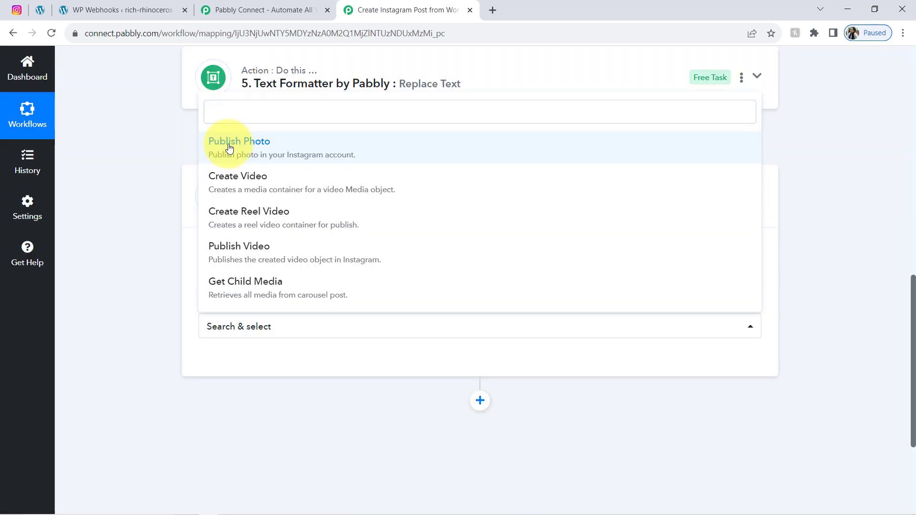
left_click(228, 142)
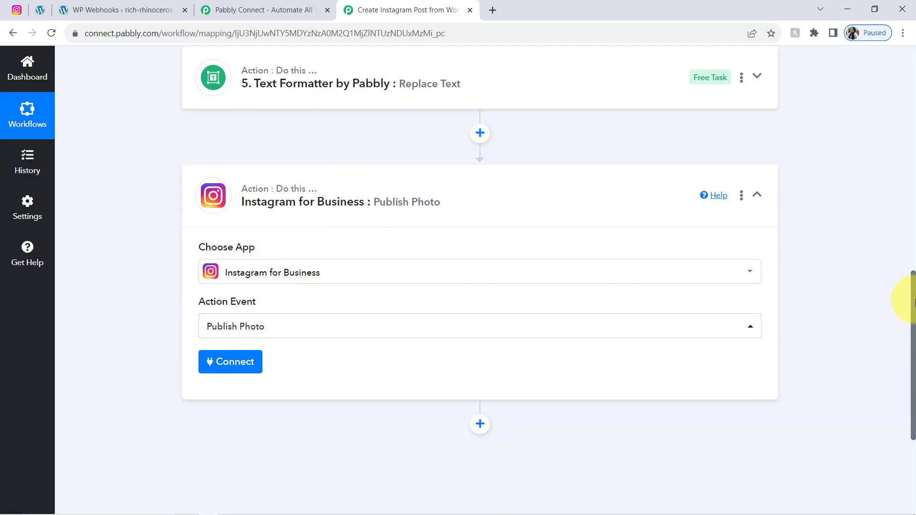
Step: Rename step 4 to 'Replacing the commas'
left_click_drag(912, 321, 902, 247)
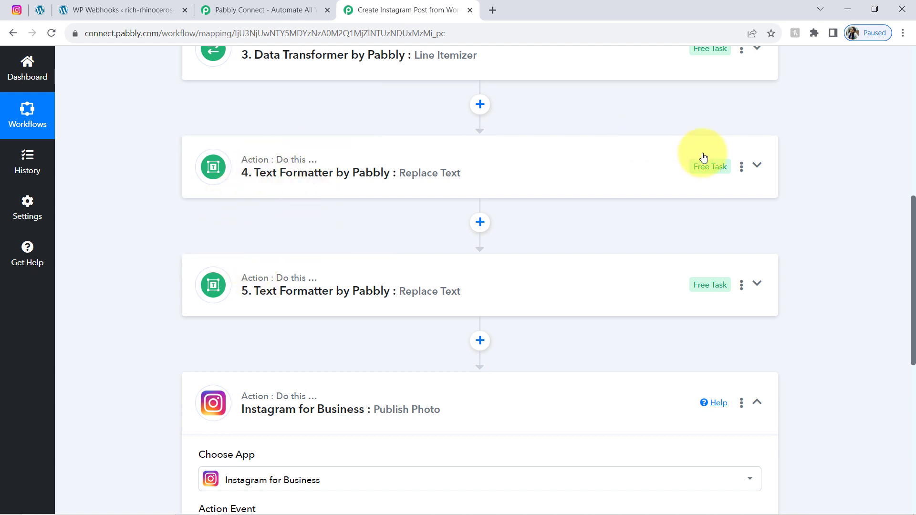
left_click(741, 168)
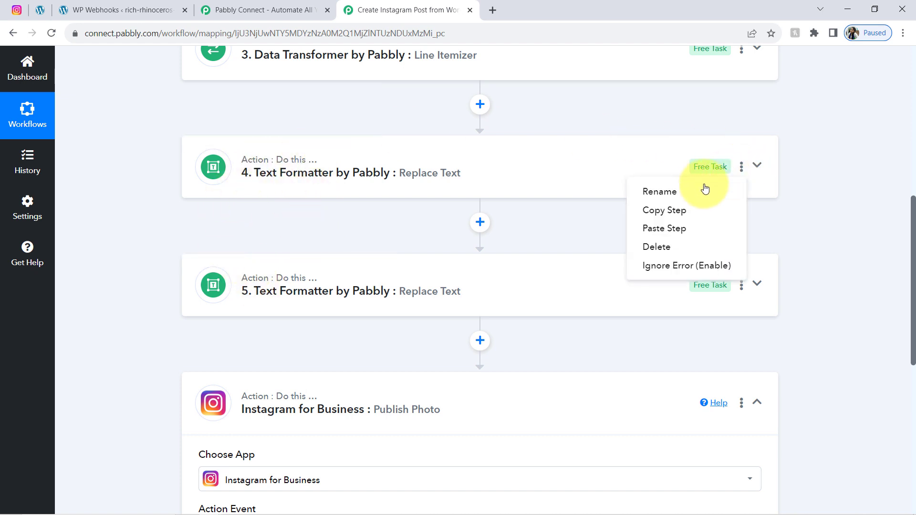
left_click(694, 190)
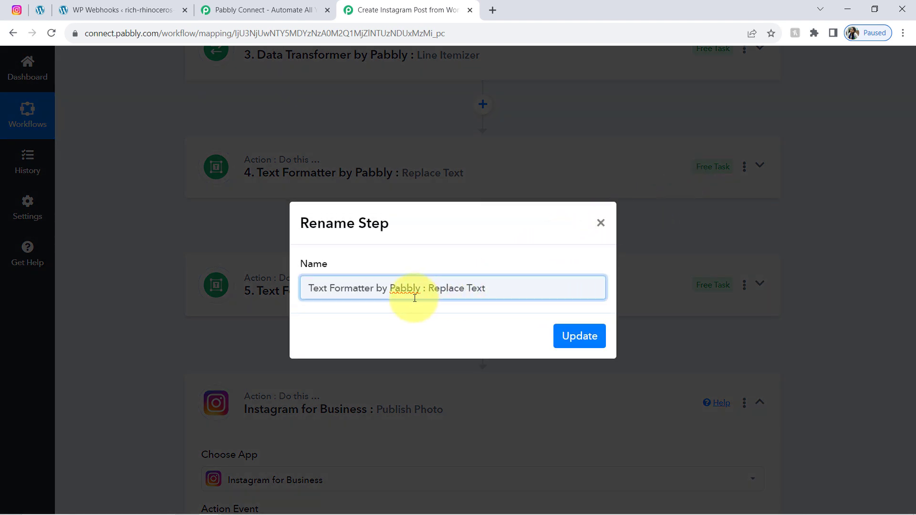
left_click_drag(430, 285, 539, 286)
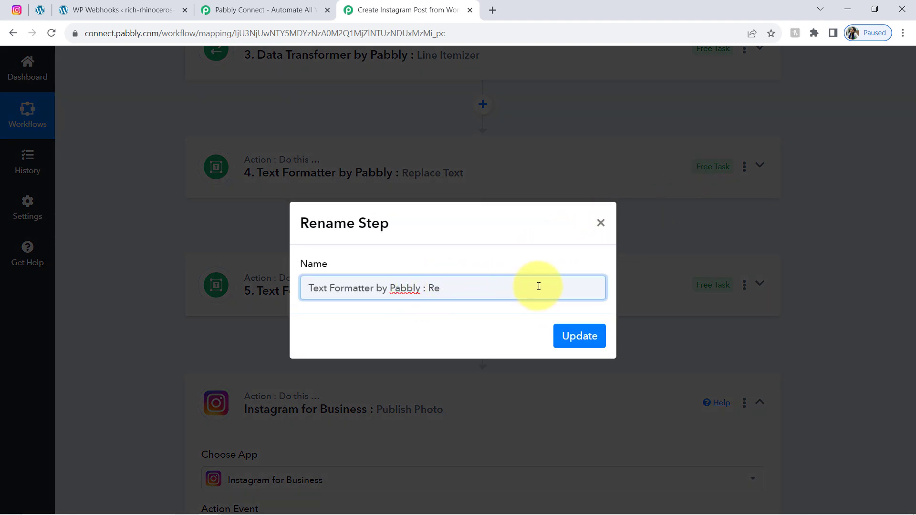
type("Replacing the commas")
key("Return")
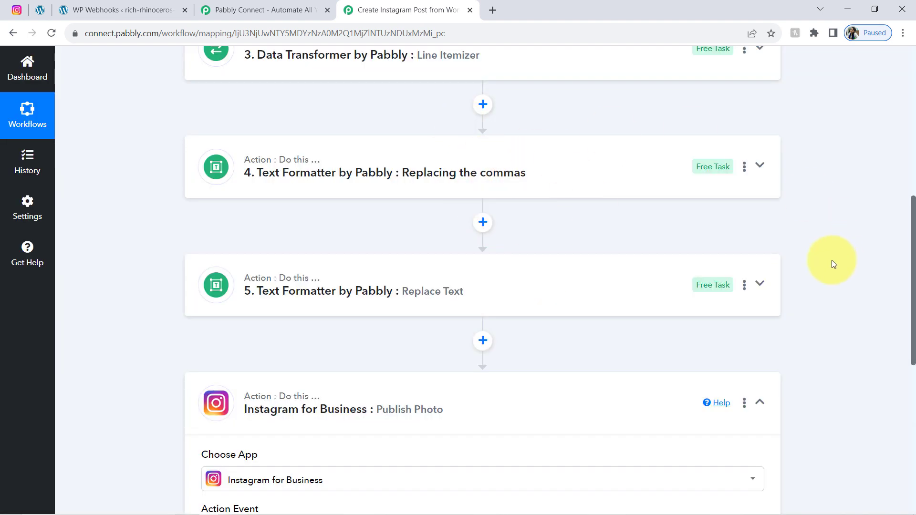
Step: Rename step 5 to 'Replacing the hiphen or dash'
left_click(744, 288)
left_click(675, 313)
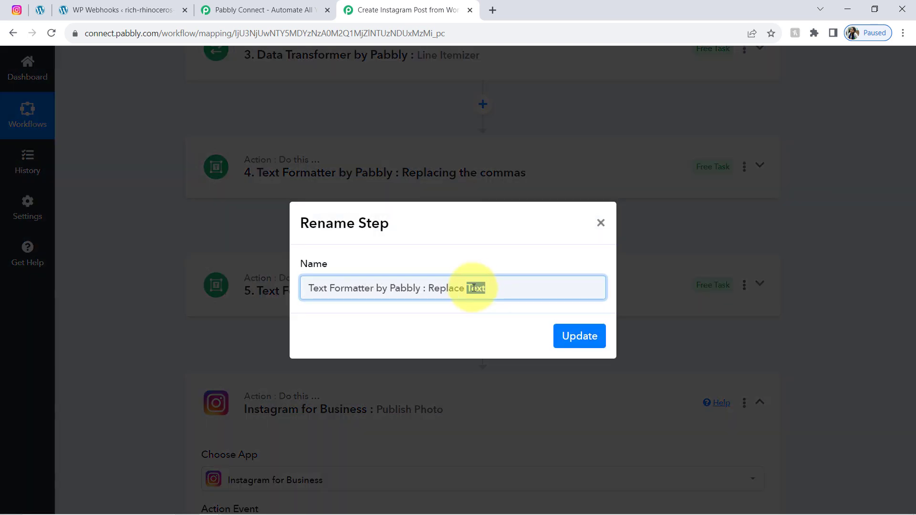
key("BackSpace")
key("BackSpace")
type("ing th")
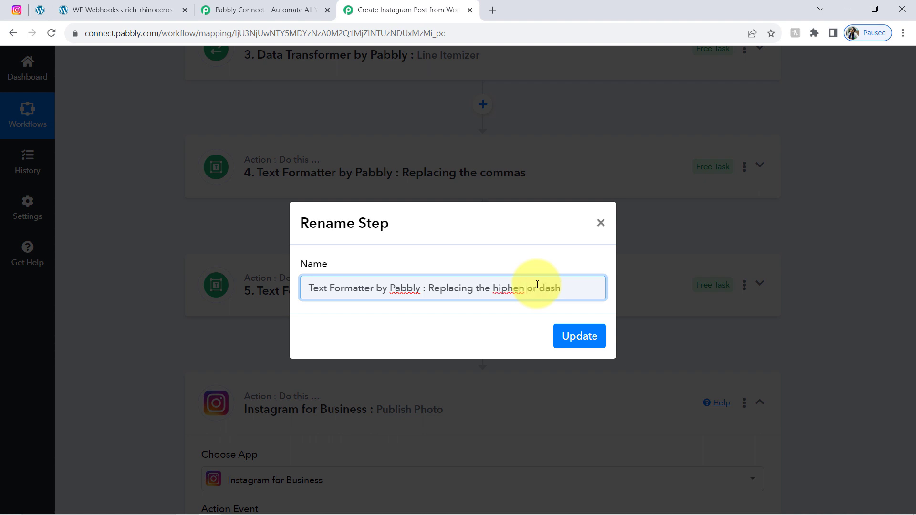
key("Return")
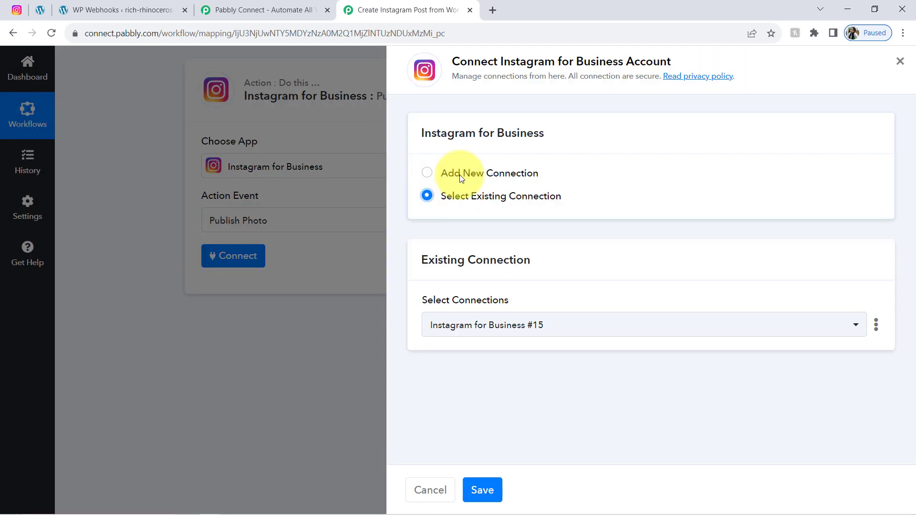
left_click(460, 175)
Step: Connect the Instagram for Business account and keep it as the Instagram Account To Use
left_click(507, 308)
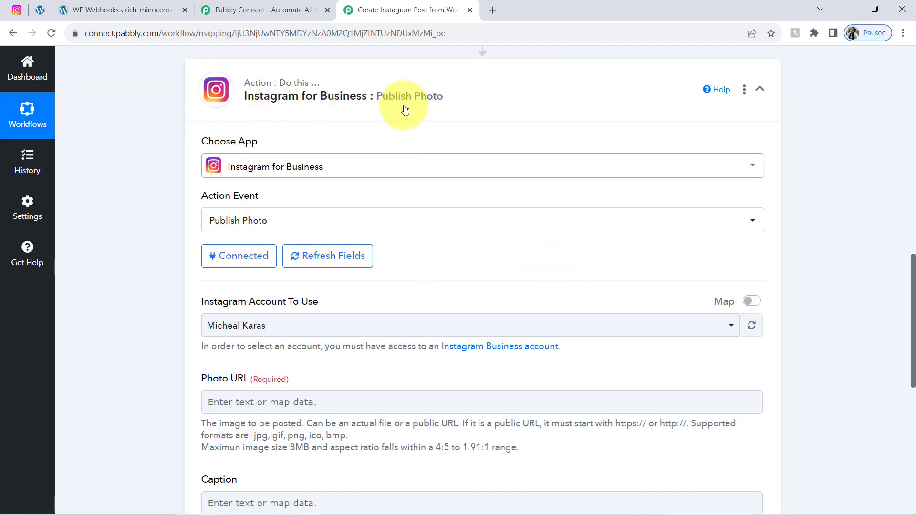
left_click_drag(914, 264, 912, 304)
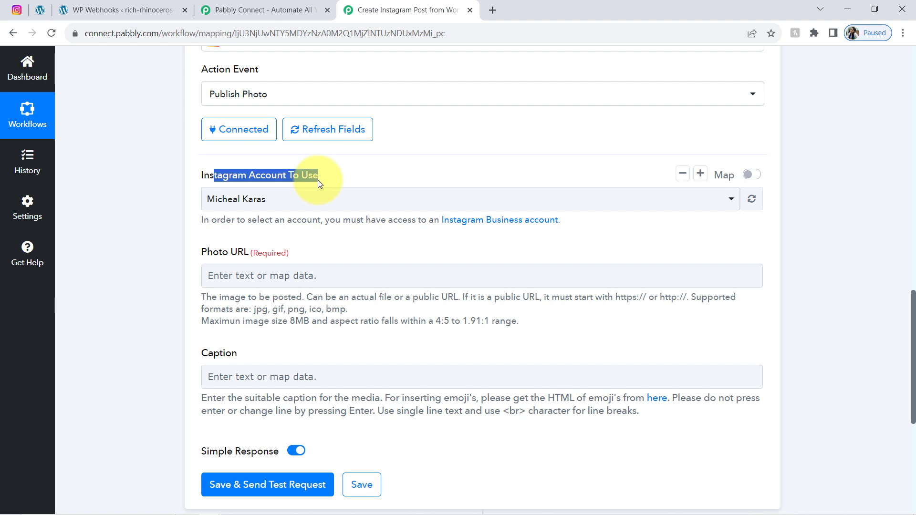
left_click(229, 202)
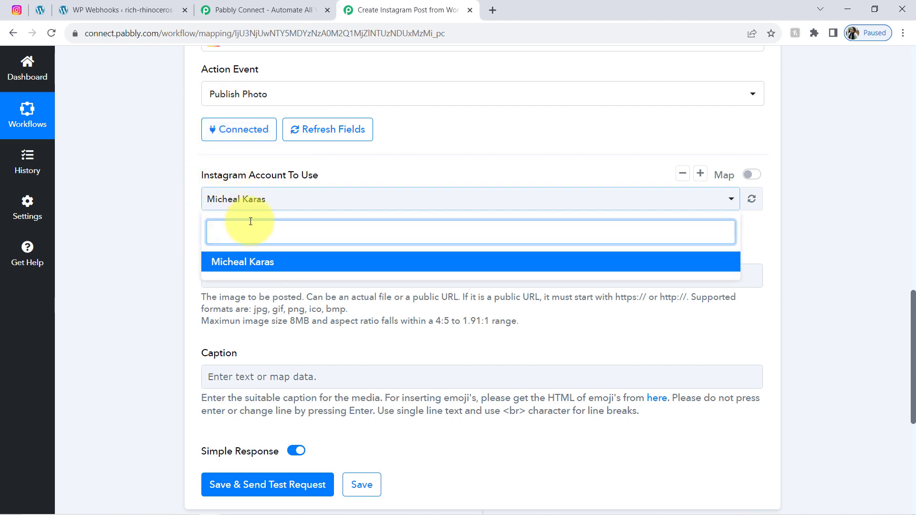
left_click(169, 183)
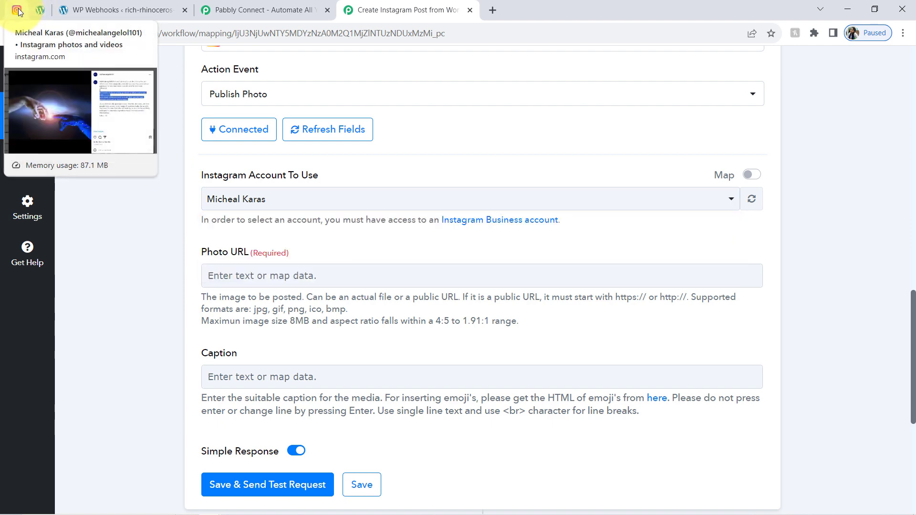
left_click(17, 9)
Step: Check the connected account's username on the Instagram profile, then return to the workflow
left_click(887, 65)
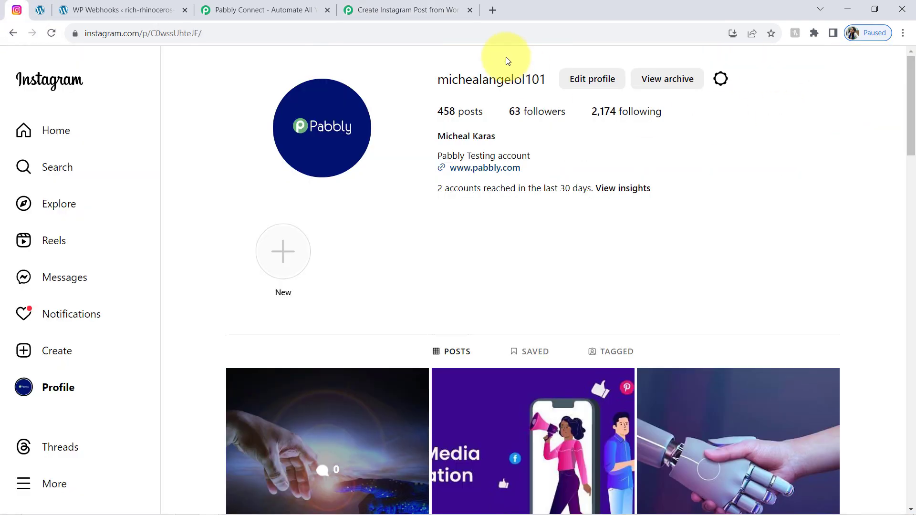
left_click_drag(433, 78, 494, 84)
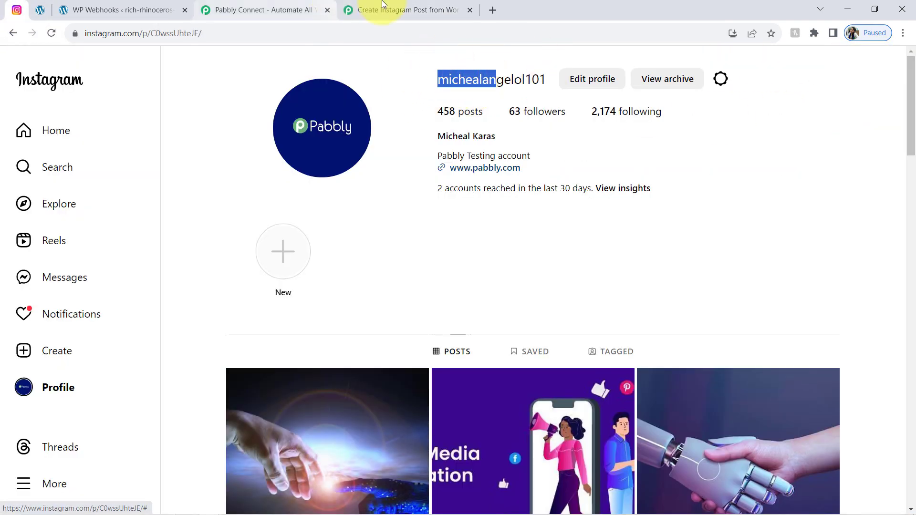
left_click(416, 10)
left_click_drag(214, 253, 252, 254)
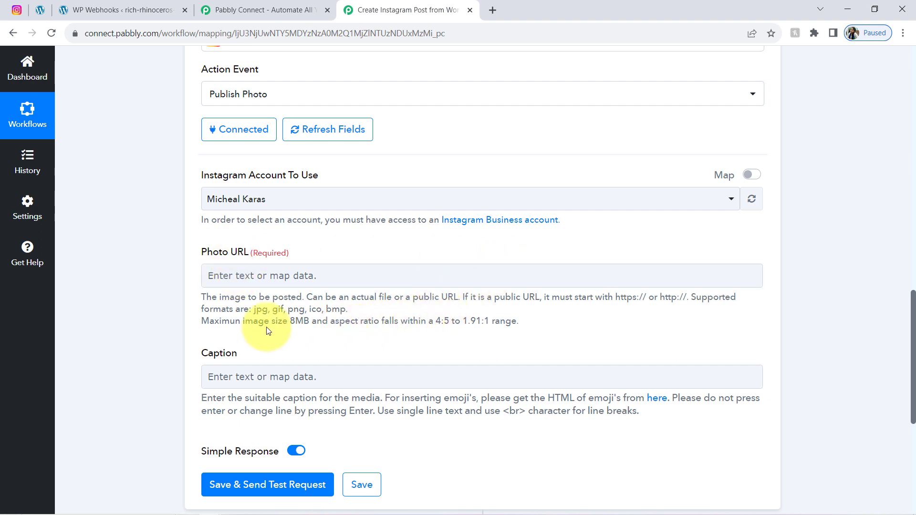
Step: Map '1. Post Thumbnail' from WordPress: New Post Published into Photo URL
left_click_drag(210, 325, 279, 325)
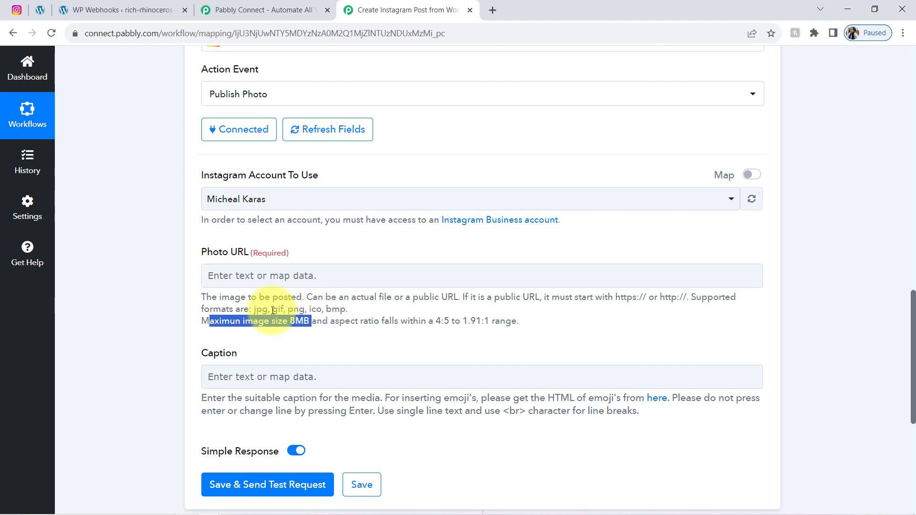
left_click(165, 300)
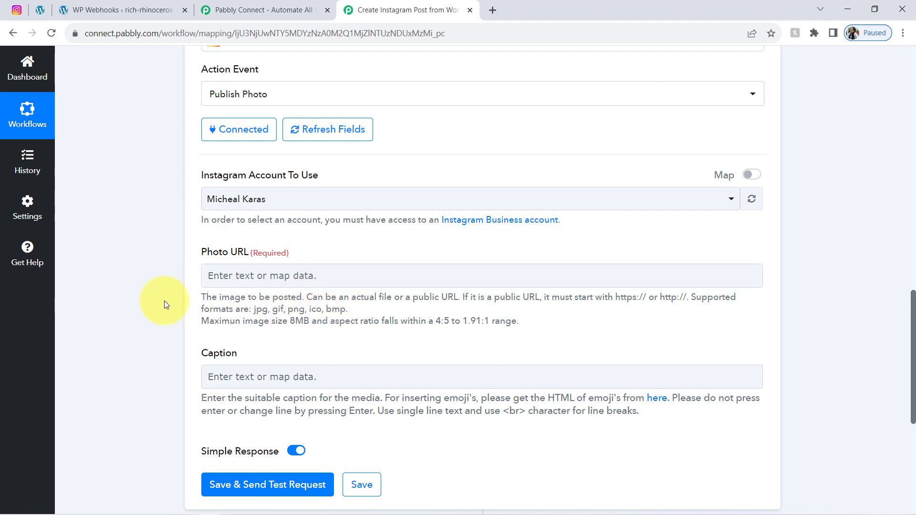
left_click(261, 274)
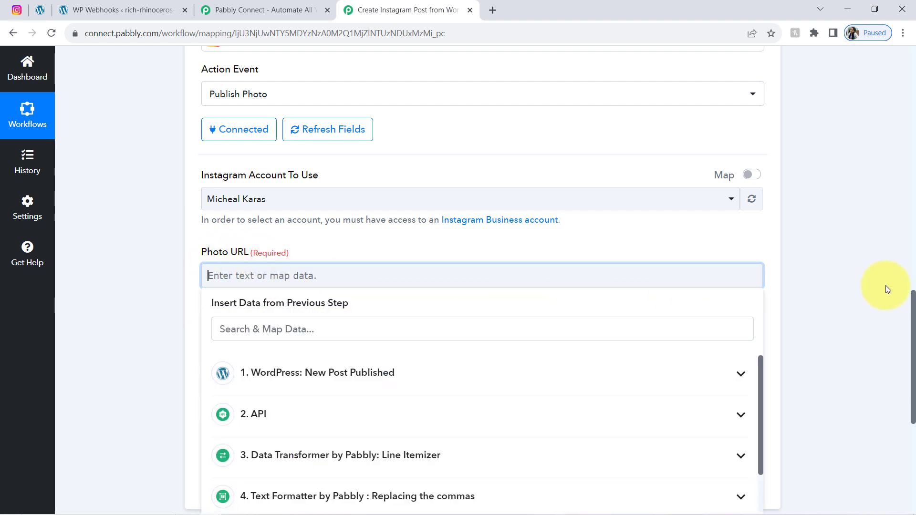
left_click_drag(913, 313, 912, 359)
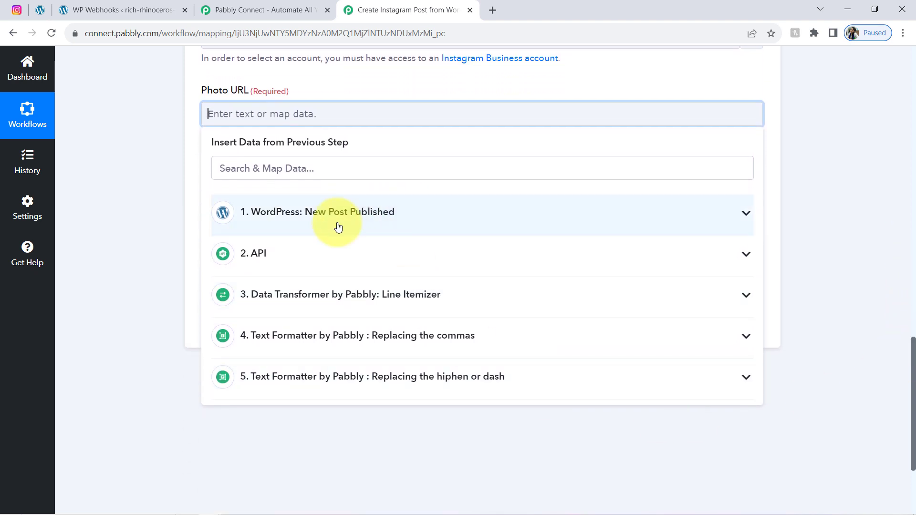
left_click(317, 219)
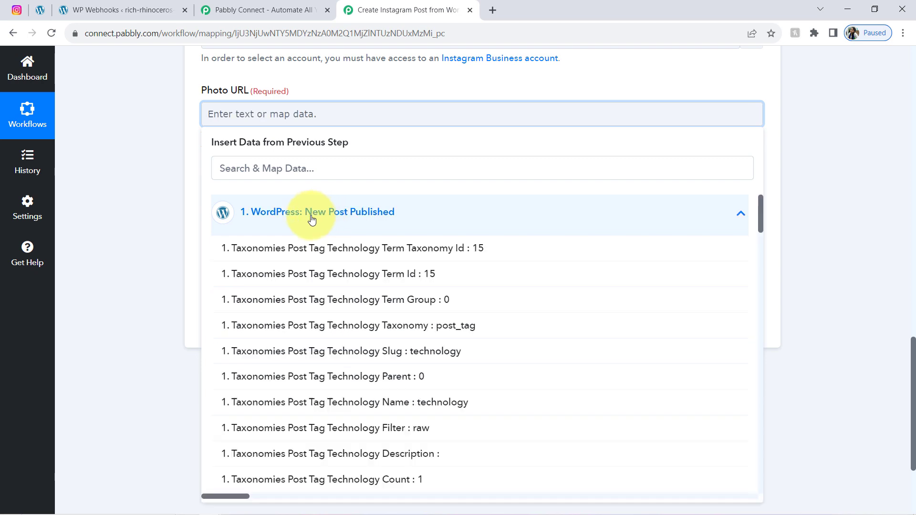
left_click(244, 166)
type("i")
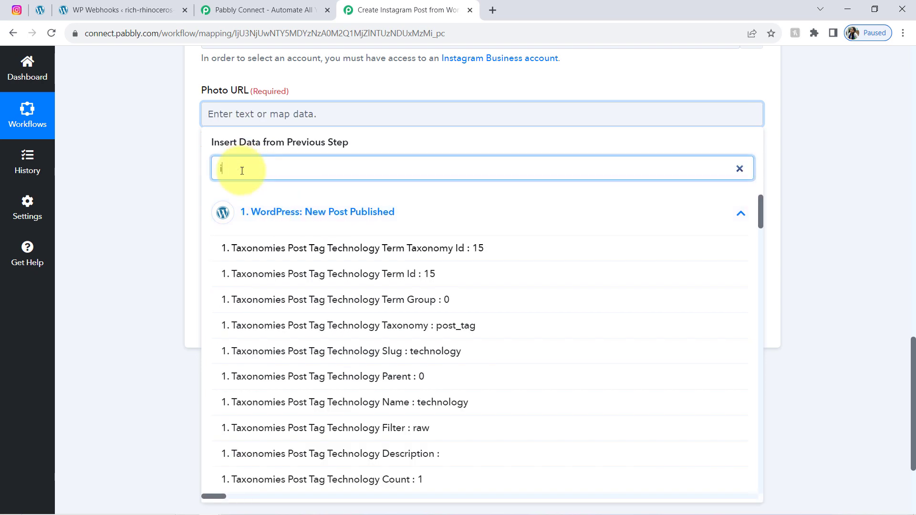
type("mag")
key("BackSpace")
key("BackSpace")
key("BackSpace")
key("BackSpace")
type("thu")
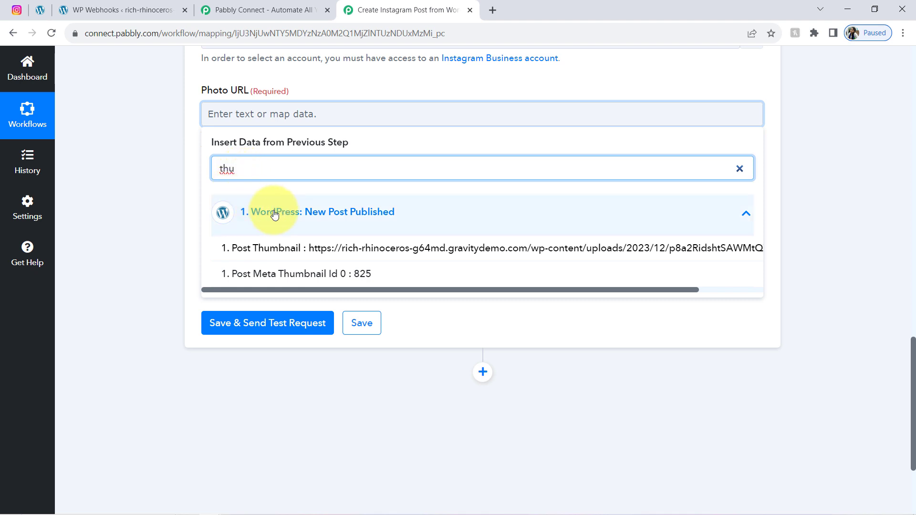
left_click(296, 249)
left_click(99, 142)
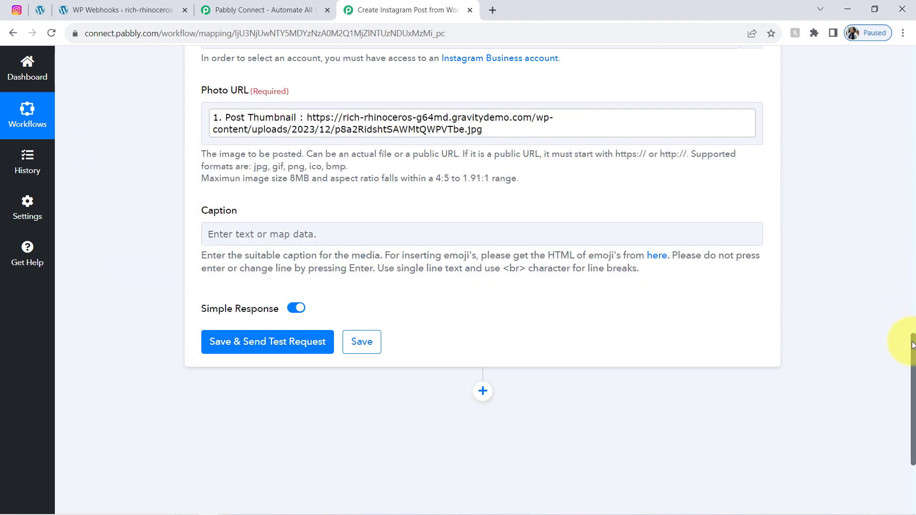
left_click_drag(912, 343, 912, 352)
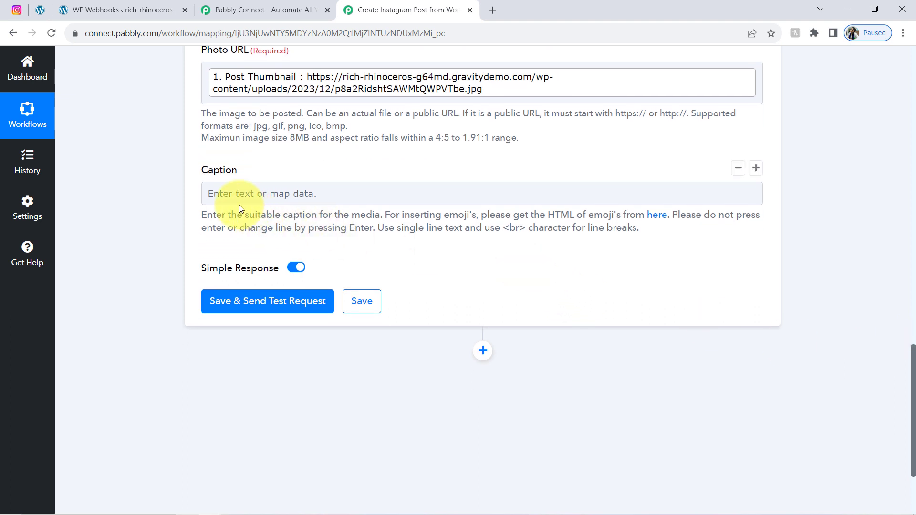
Step: Insert the WordPress Post Excerpt into the Caption, followed by a new line
left_click(215, 193)
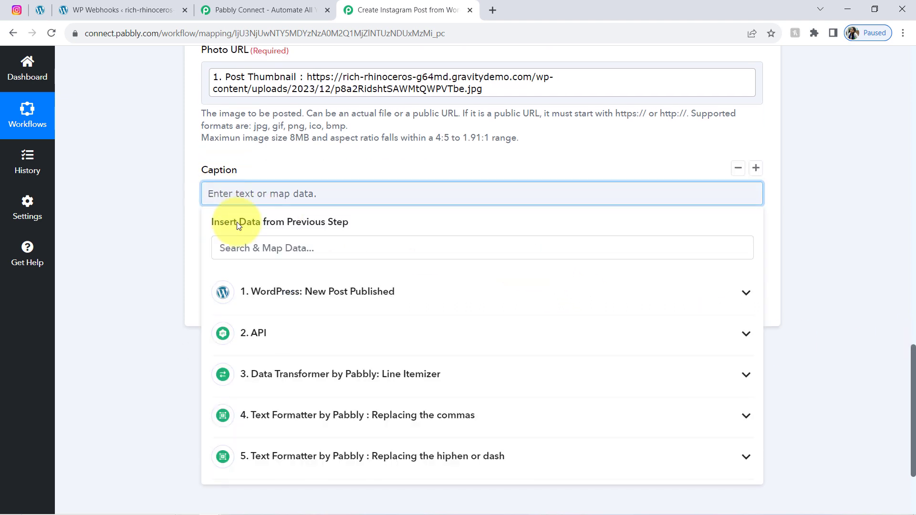
left_click(347, 291)
left_click(243, 247)
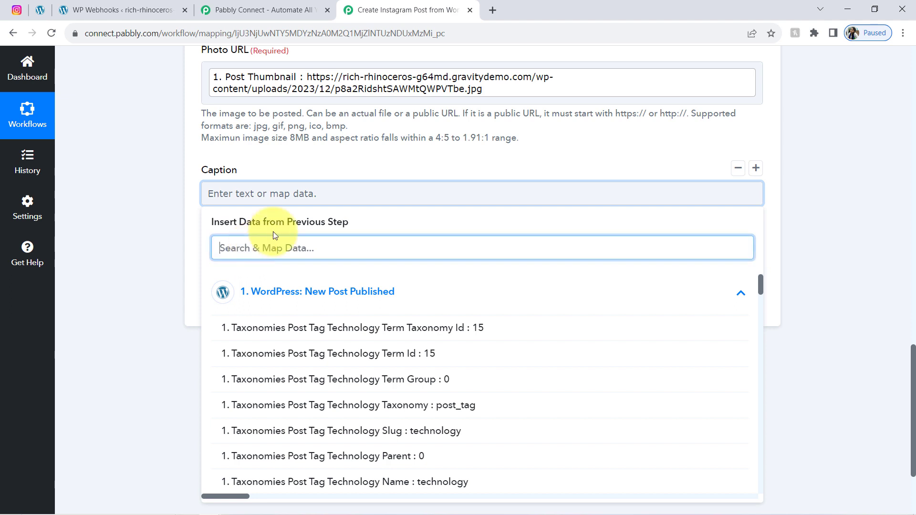
type("exc")
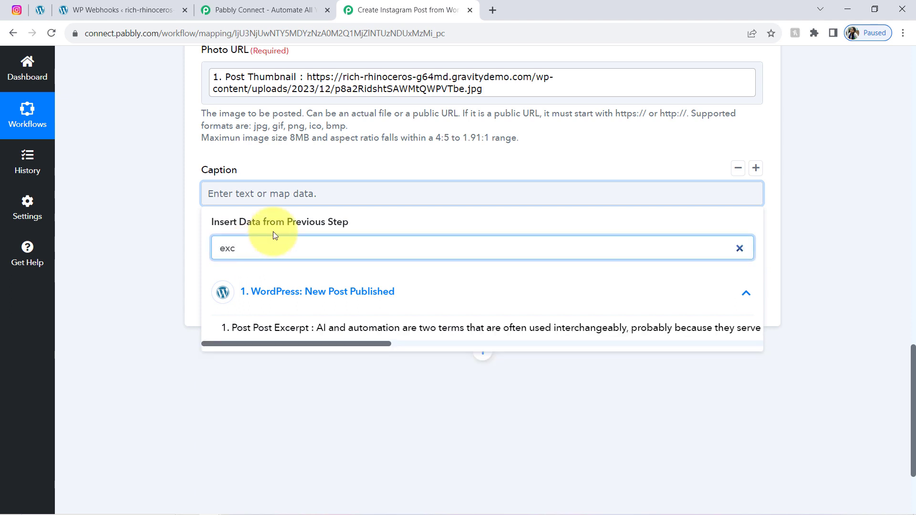
left_click(317, 328)
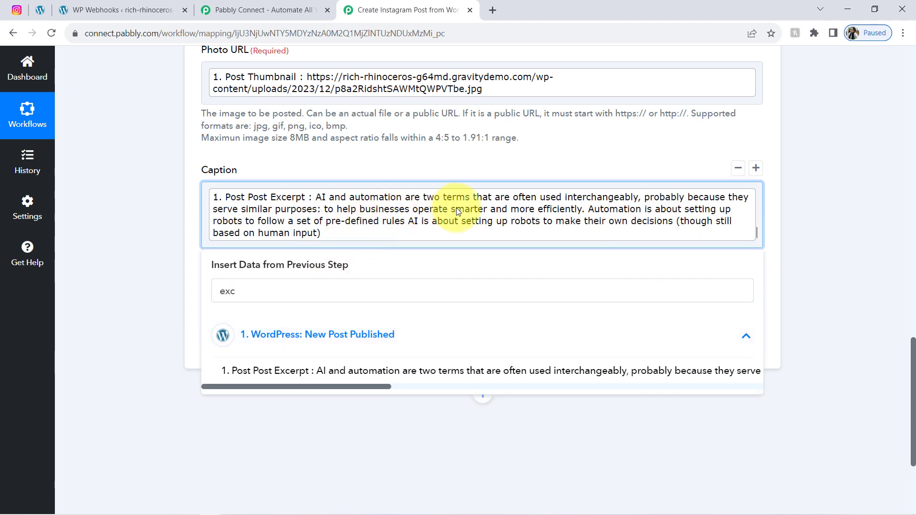
key("Return")
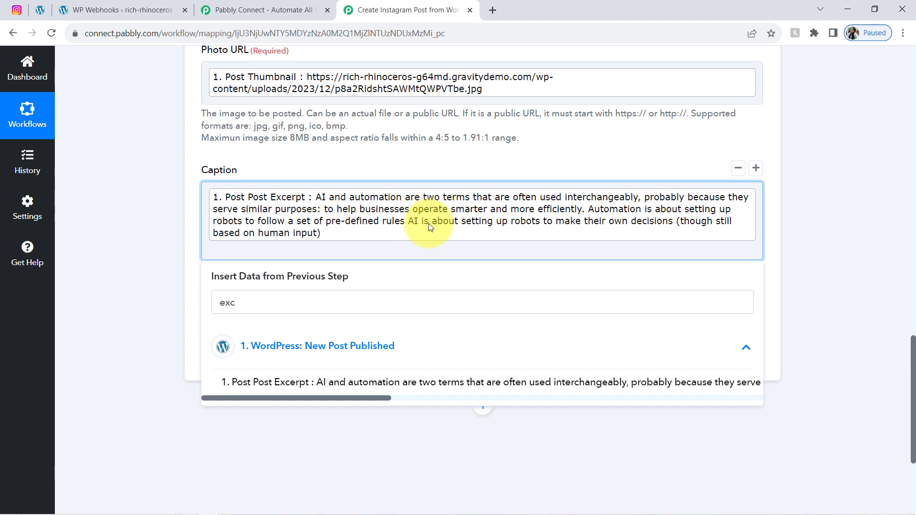
Step: Append step 5's hashtag Result to the Caption below the excerpt
left_click(758, 235)
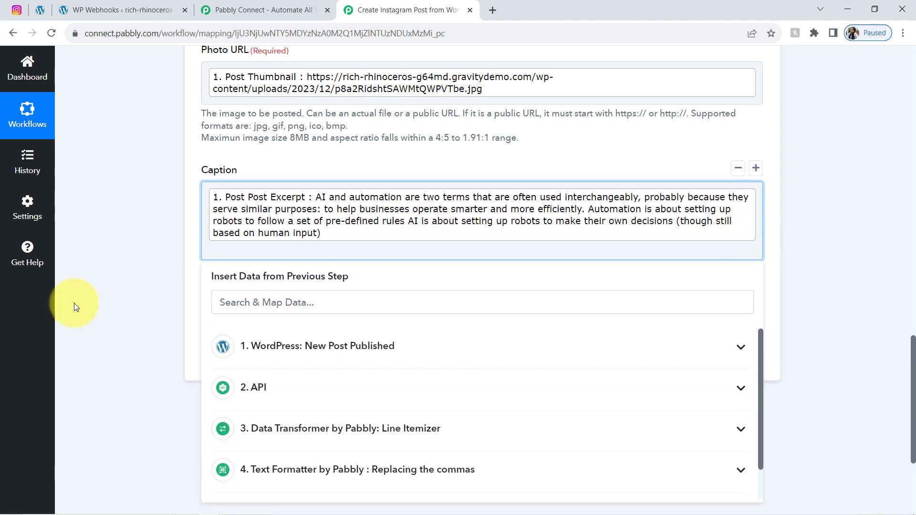
left_click(230, 306)
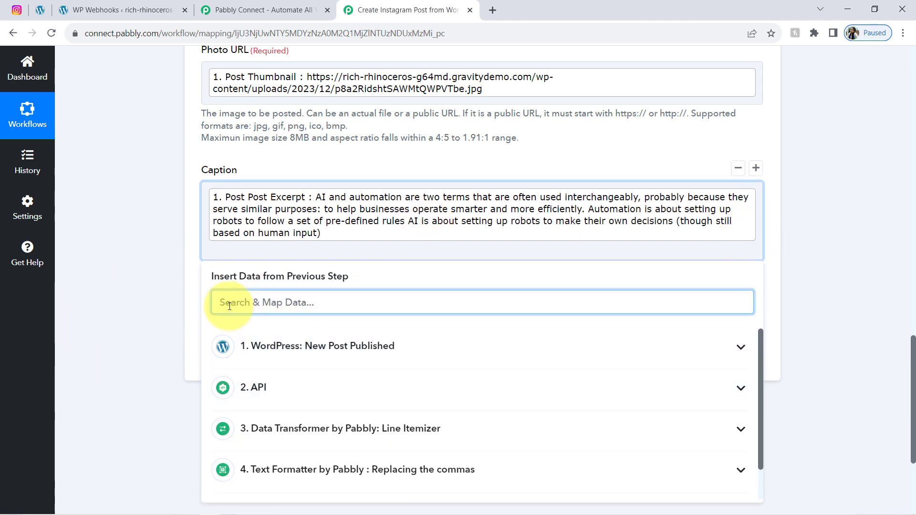
left_click_drag(914, 372, 787, 434)
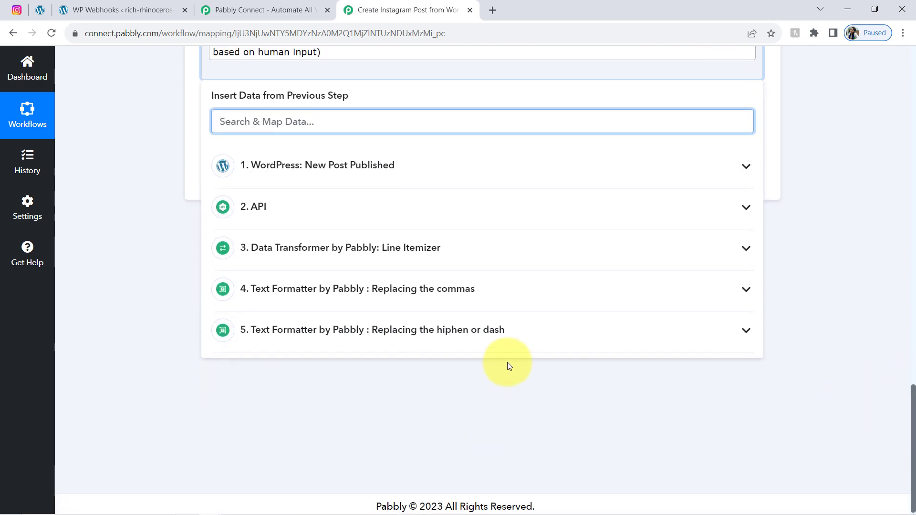
left_click(385, 329)
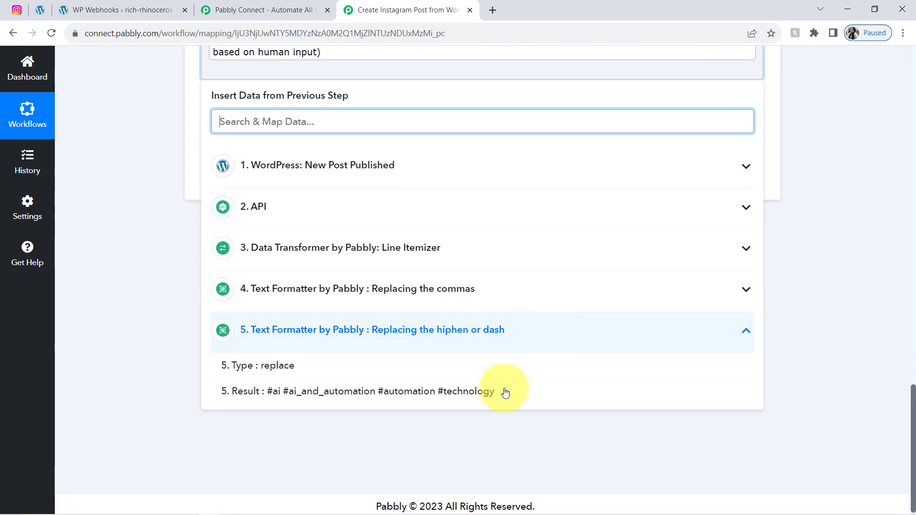
left_click(326, 391)
left_click(136, 188)
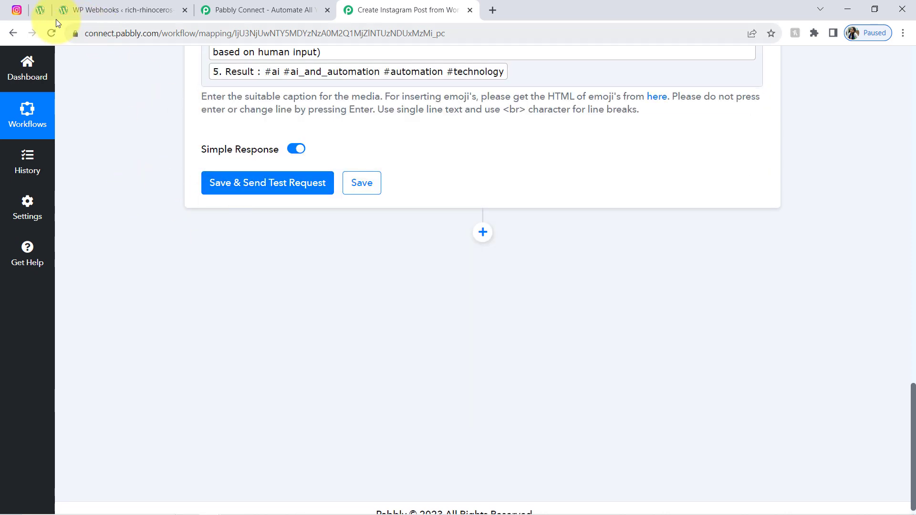
left_click(16, 9)
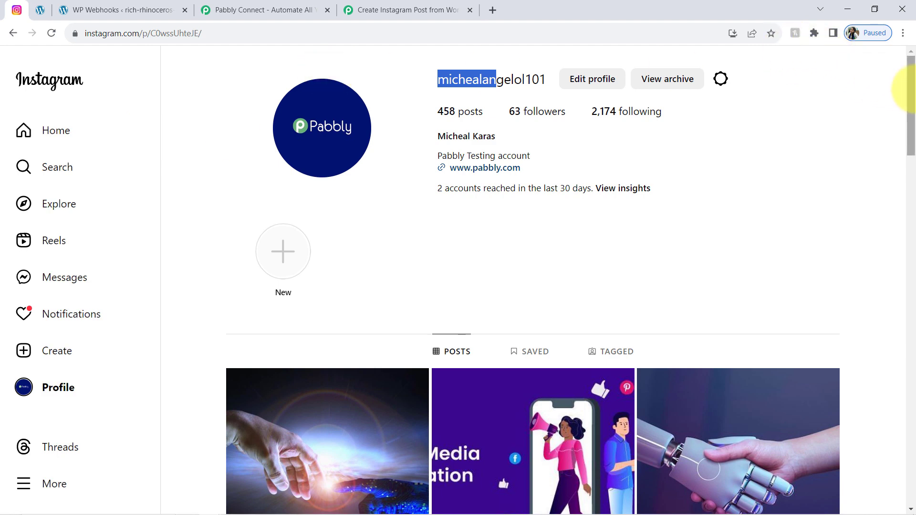
Step: Delete the earlier hands-image test post from the Instagram profile
scroll(911, 94, "down", 5)
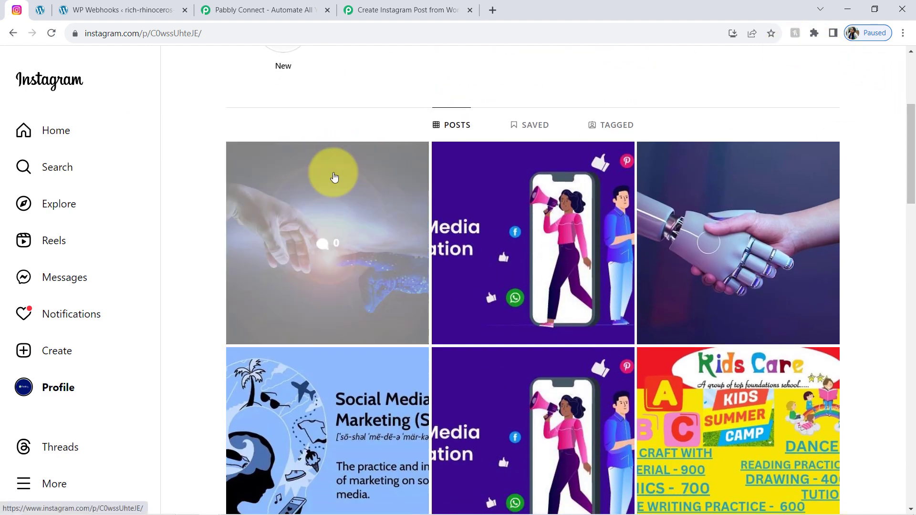
left_click(333, 178)
left_click(817, 82)
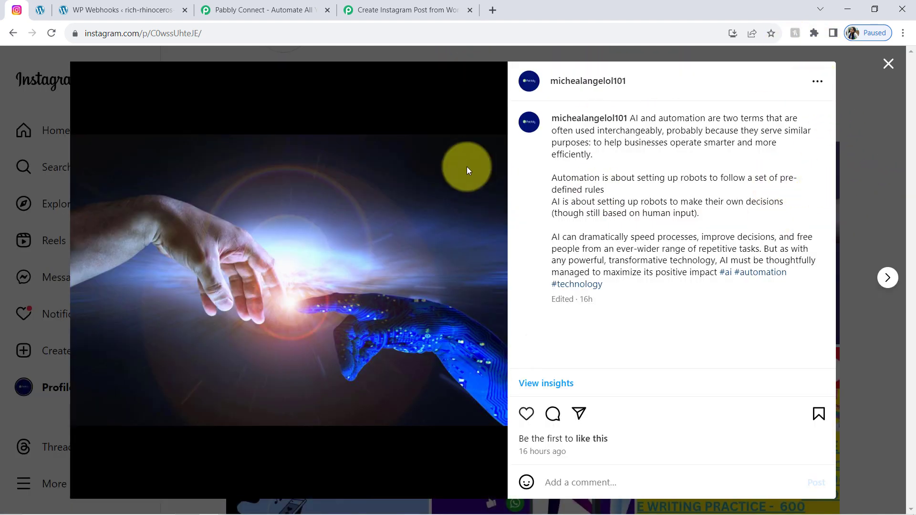
left_click(481, 139)
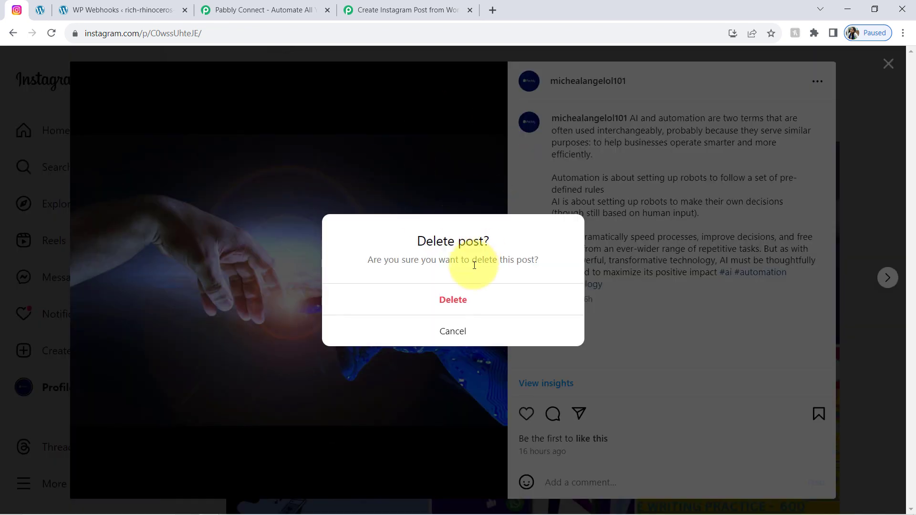
left_click(459, 302)
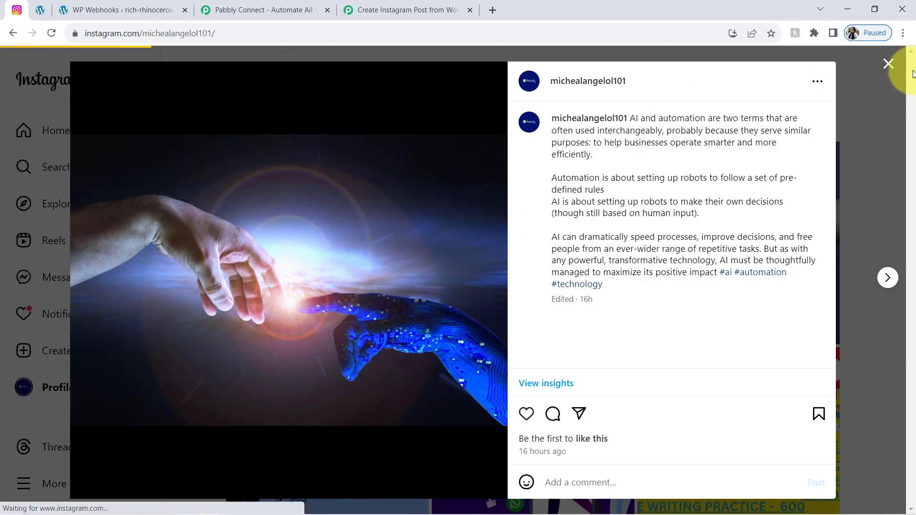
left_click(888, 63)
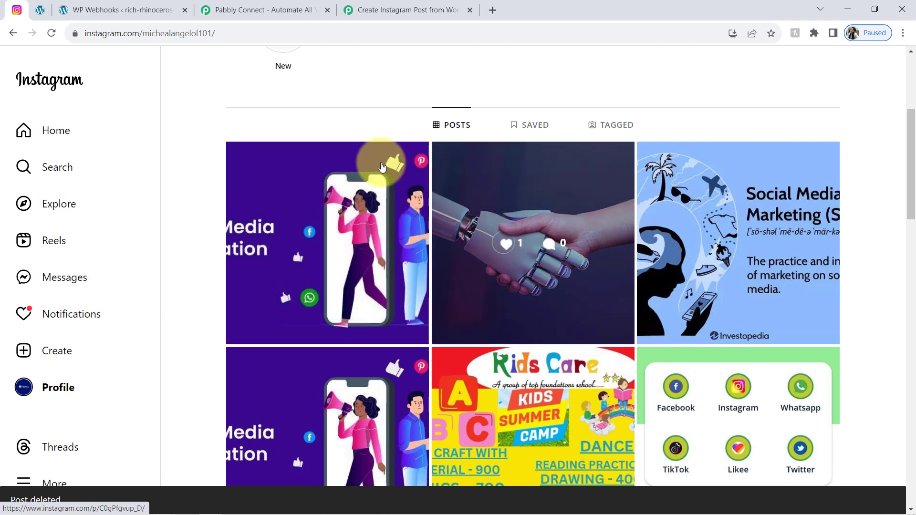
Step: Save the Instagram Publish Photo step and send a test, returning two post IDs
left_click(405, 10)
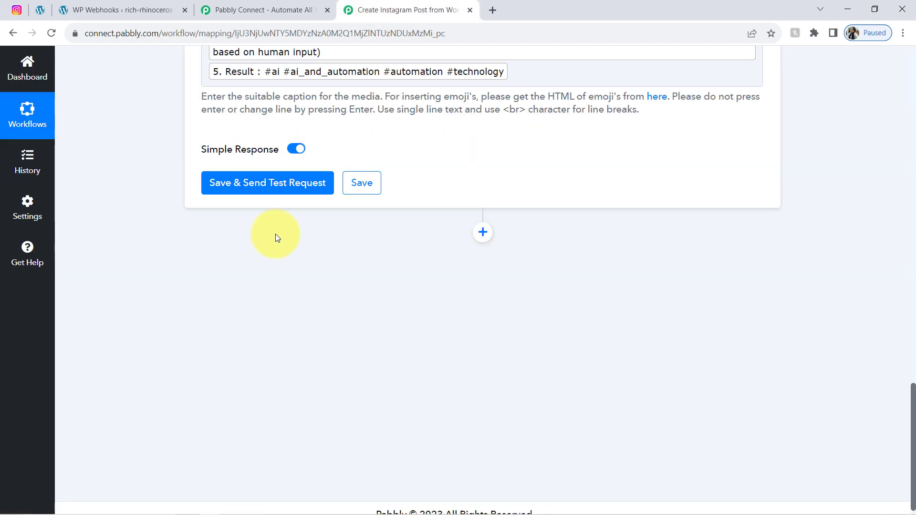
left_click(269, 189)
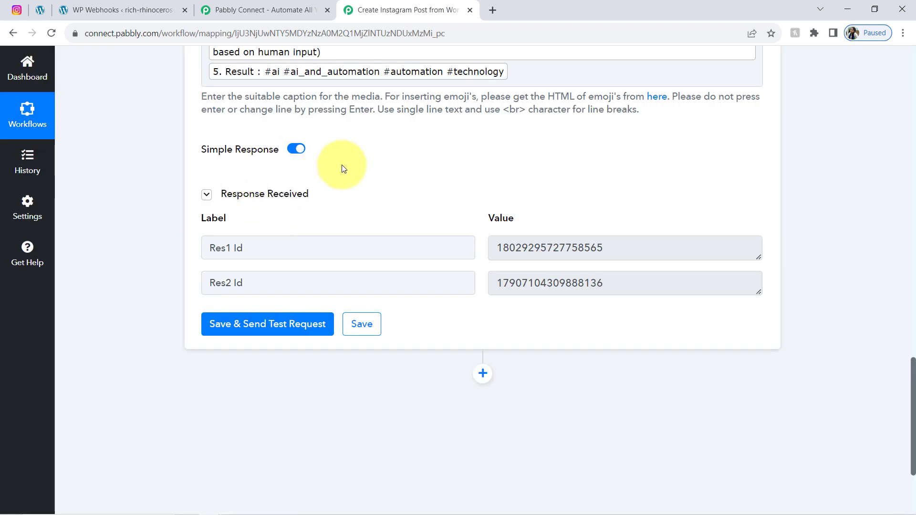
left_click(492, 249)
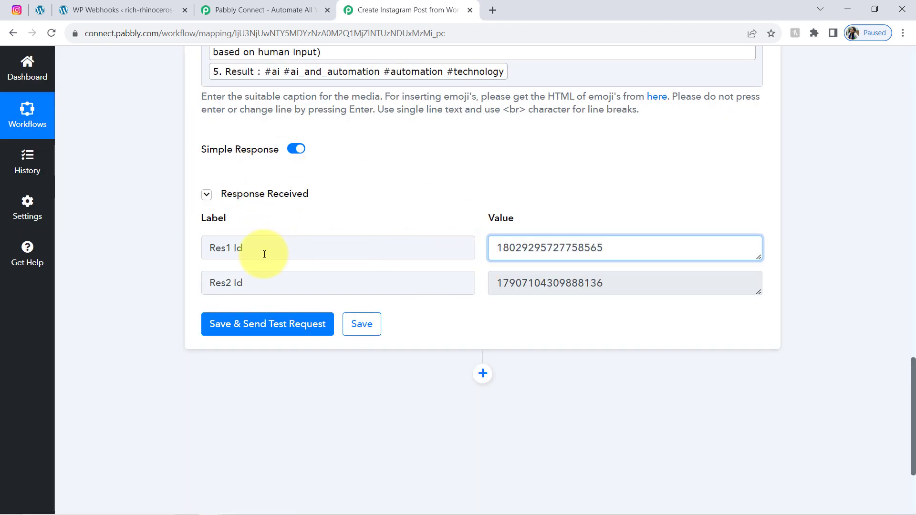
left_click(16, 8)
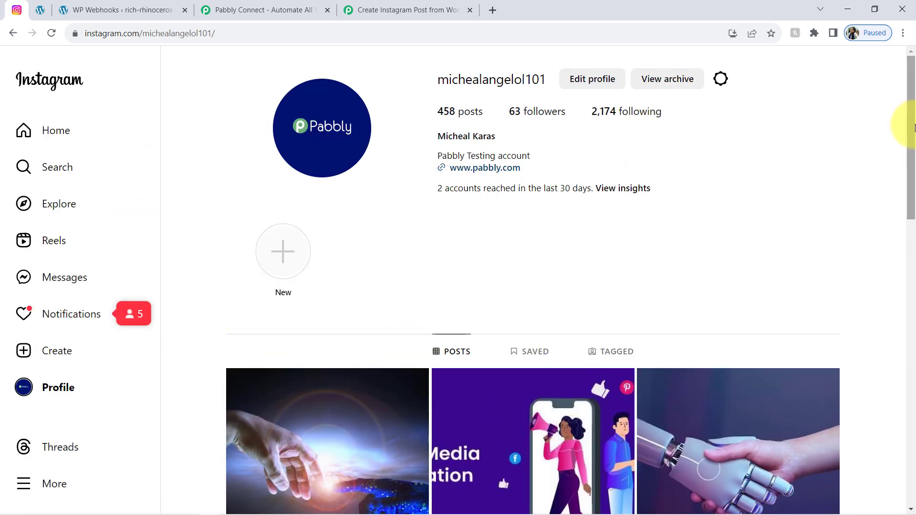
Step: Open the newest Instagram post and inspect its caption's literal \n marks and four hashtags
scroll(900, 143, "down", 4)
left_click(272, 269)
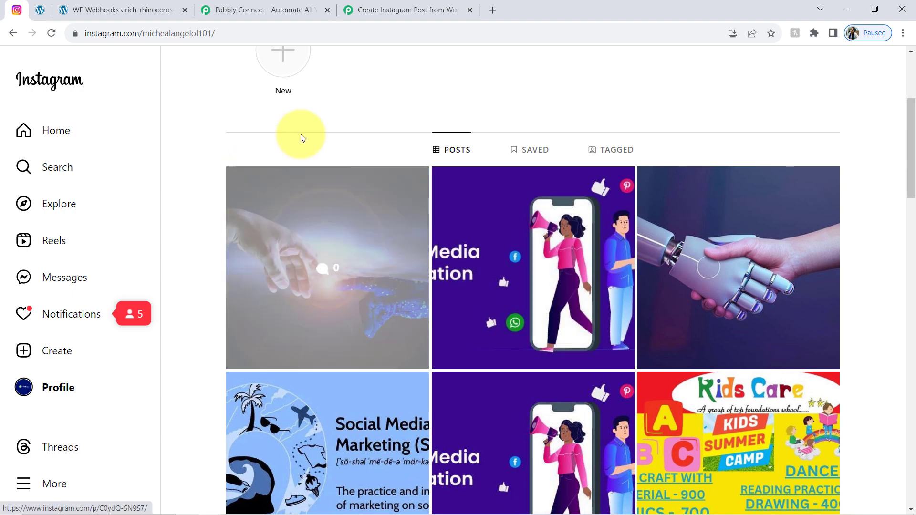
left_click_drag(650, 119, 658, 165)
left_click(664, 147)
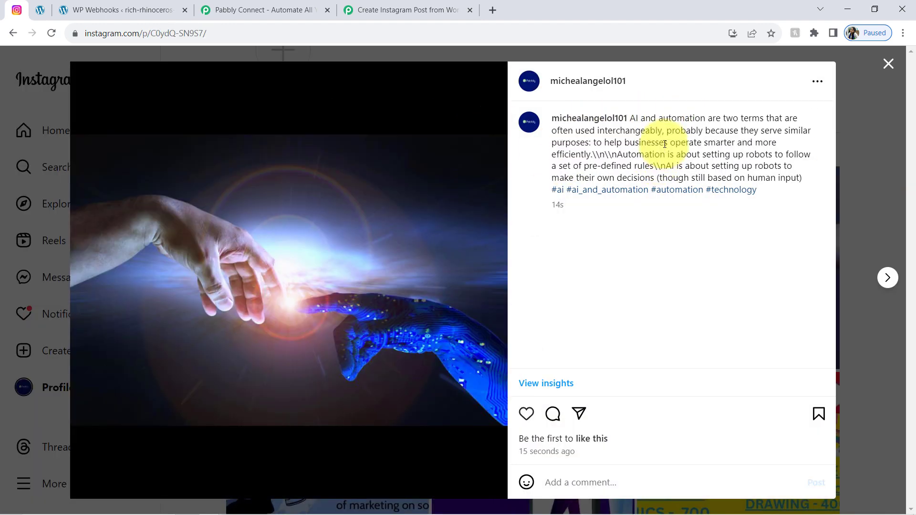
left_click_drag(700, 119, 589, 159)
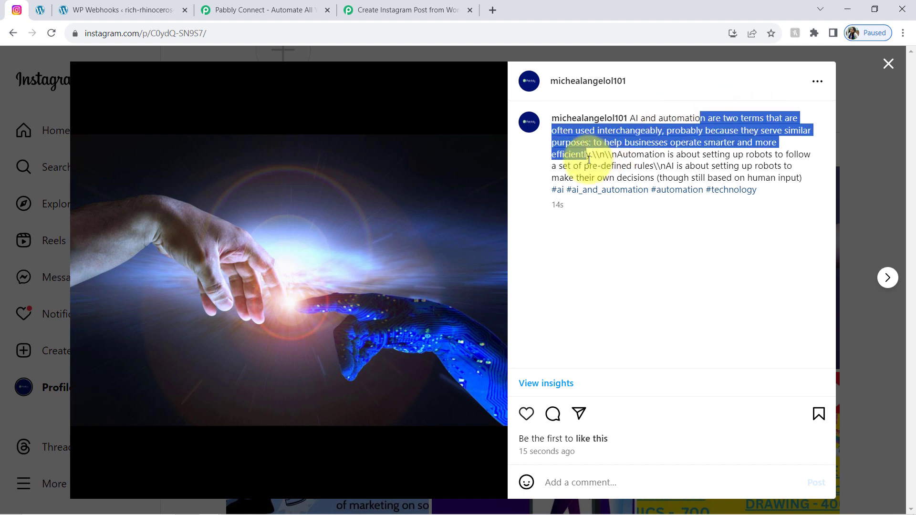
left_click(599, 147)
left_click_drag(692, 131, 692, 168)
left_click(599, 162)
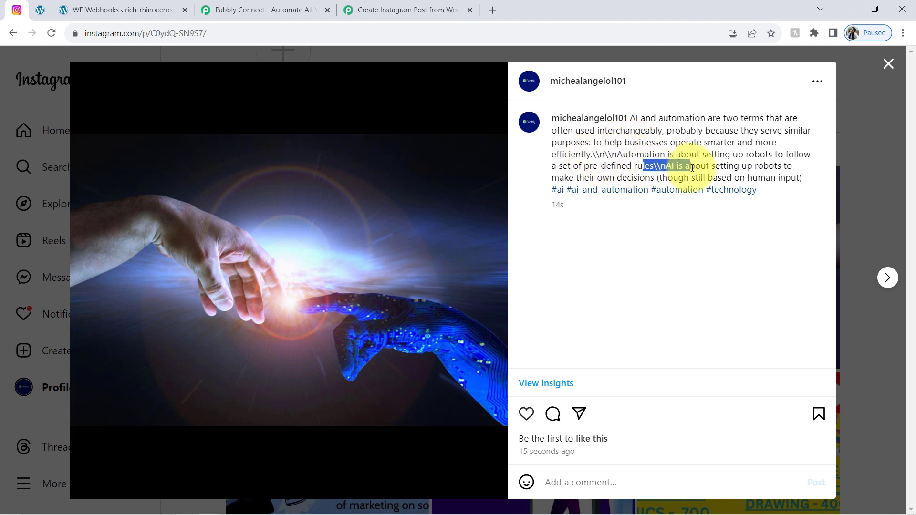
left_click_drag(765, 194, 614, 126)
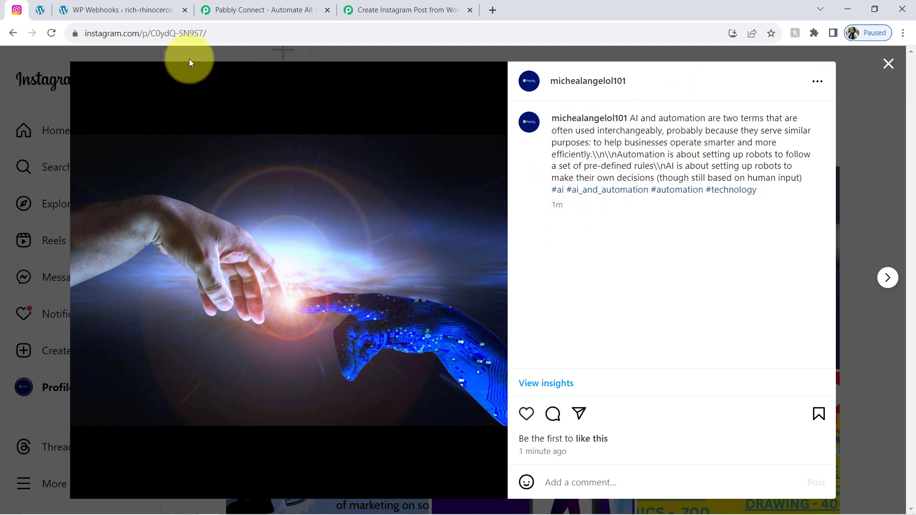
left_click(39, 12)
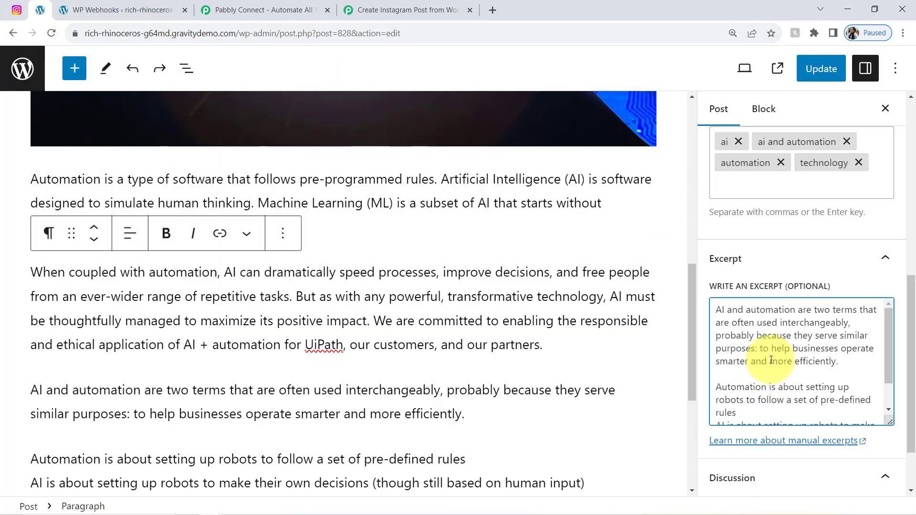
Step: Edit the WordPress excerpt: remove the blank line, add a period after 'rules', join the lines
left_click_drag(738, 311, 752, 387)
left_click(746, 379)
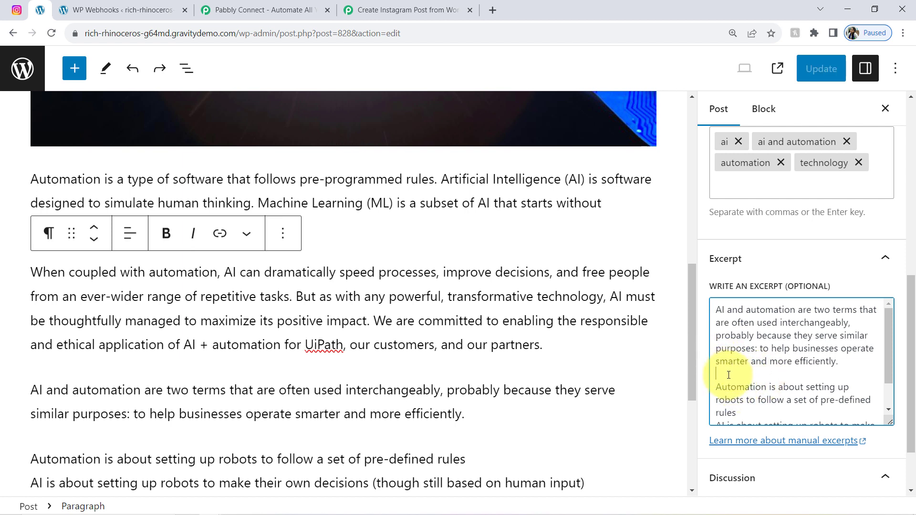
key("BackSpace")
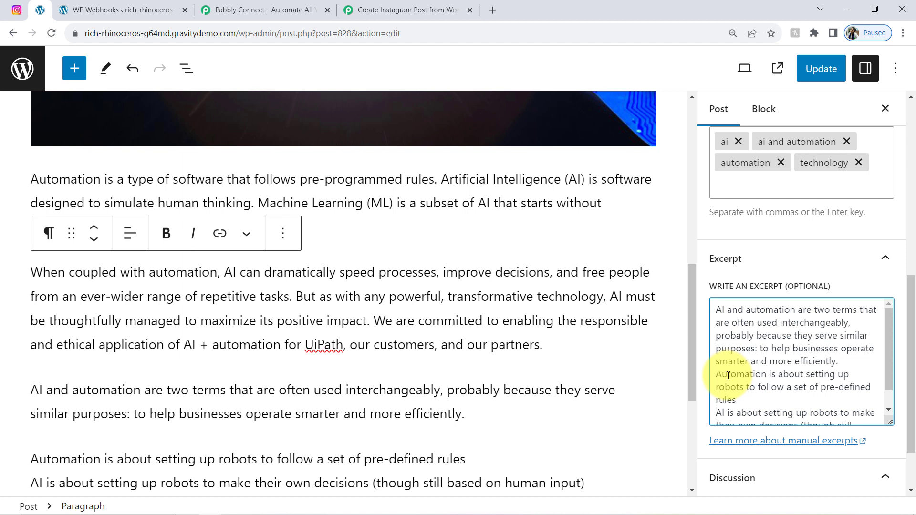
type(".")
key("Down")
key("Down")
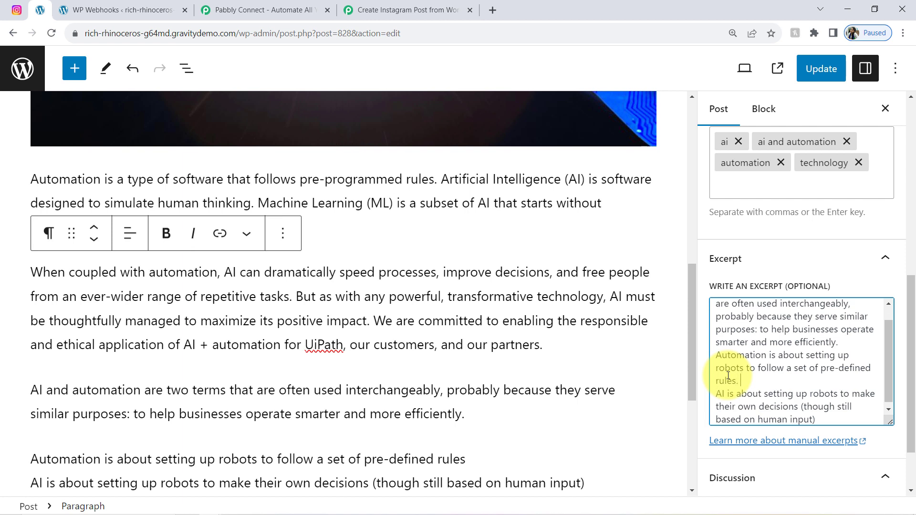
key("BackSpace")
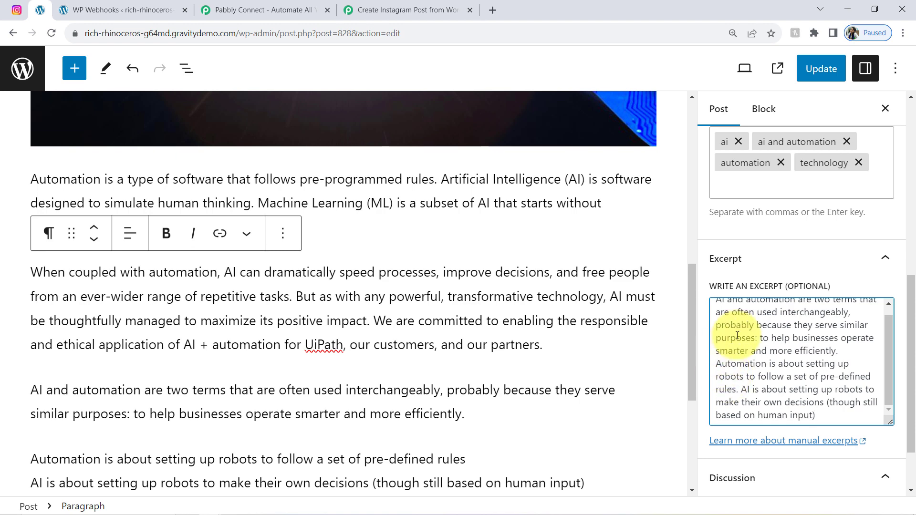
Step: Compare the edited excerpt against the Instagram post's caption text
left_click_drag(736, 325, 789, 403)
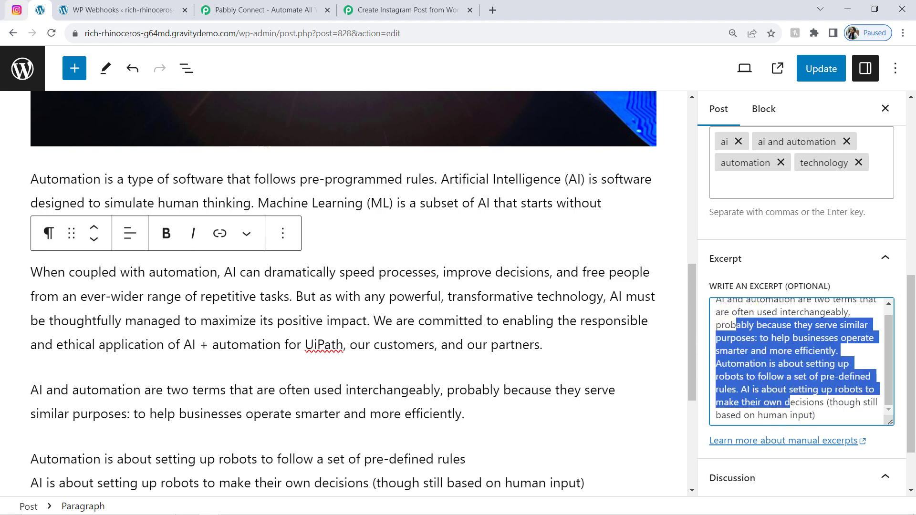
left_click(16, 10)
left_click_drag(671, 118, 768, 173)
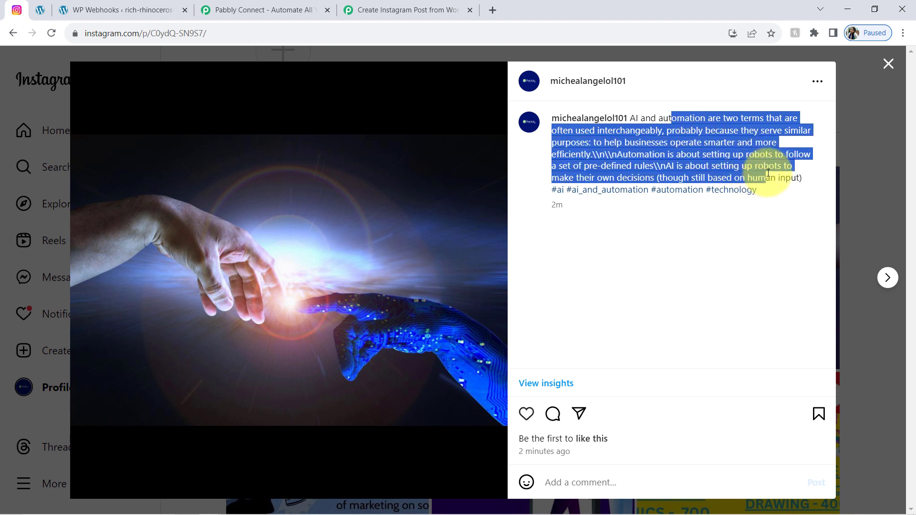
Step: Close the Instagram post and return to the Pabbly workflow, scrolled to the top
left_click(892, 65)
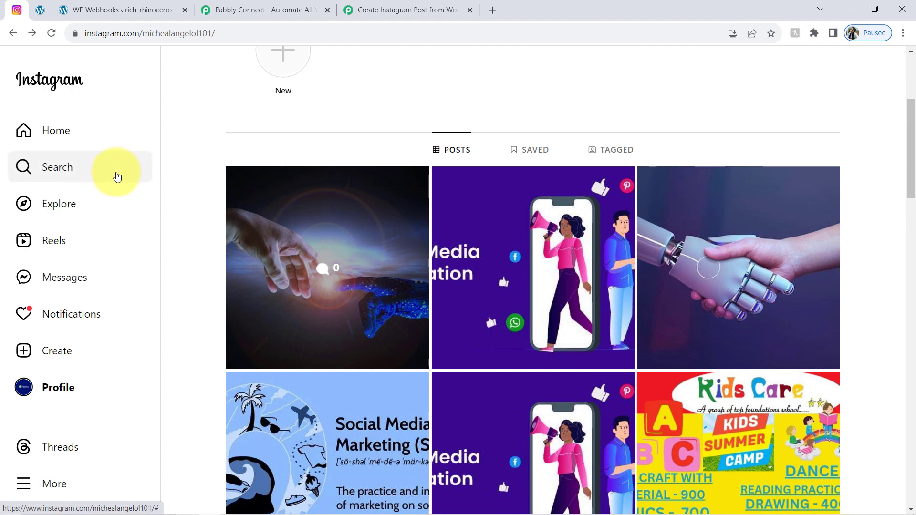
left_click(400, 6)
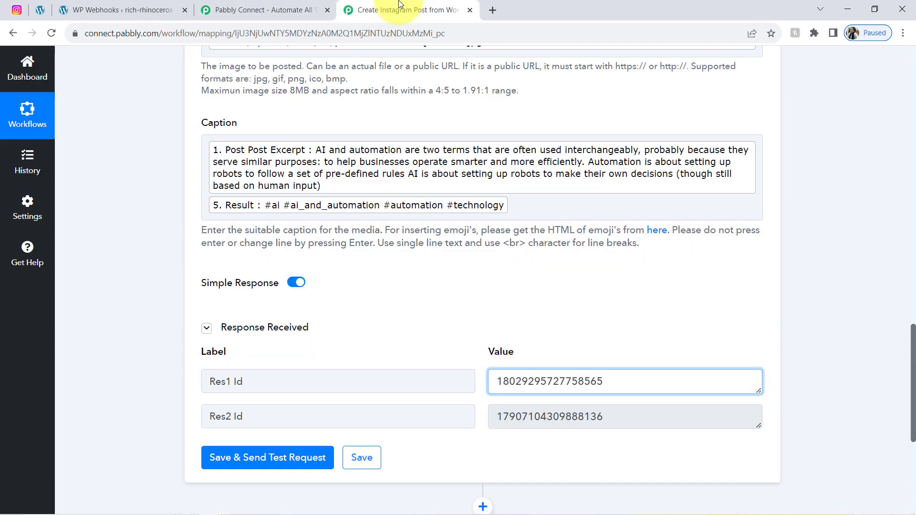
left_click(15, 9)
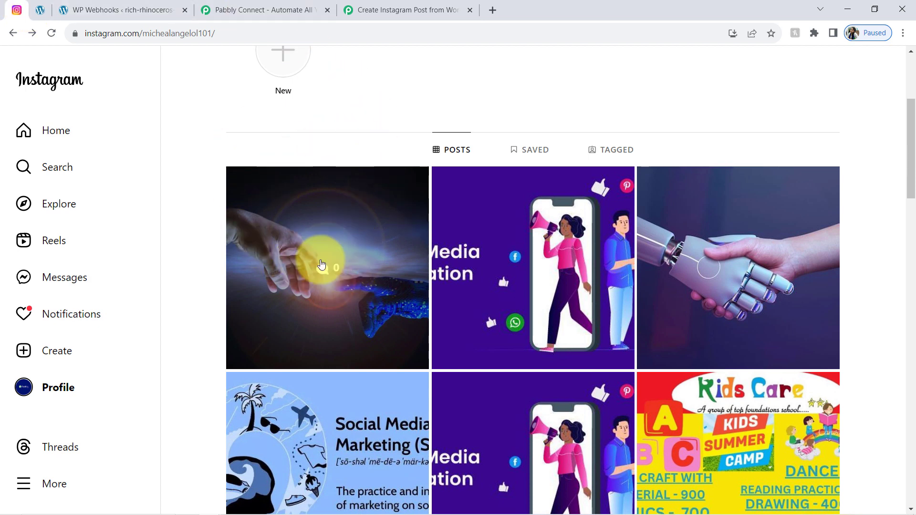
left_click(341, 9)
left_click_drag(913, 366, 900, 37)
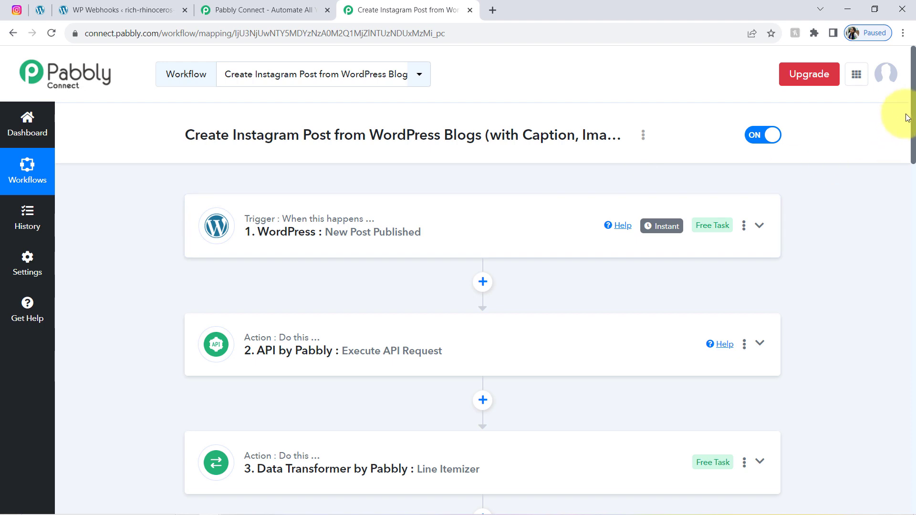
Step: Collapse the step 6 Instagram Publish Photo card and review all six workflow steps
left_click_drag(913, 114, 909, 282)
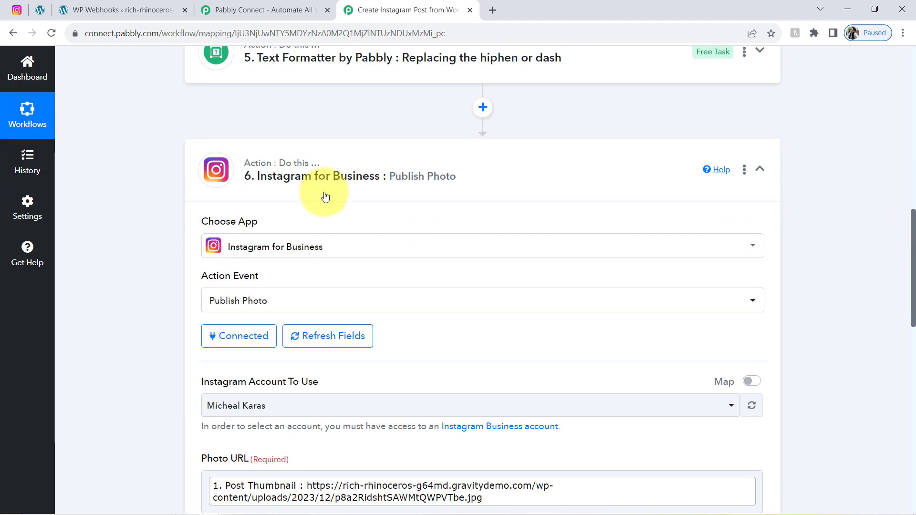
left_click(317, 180)
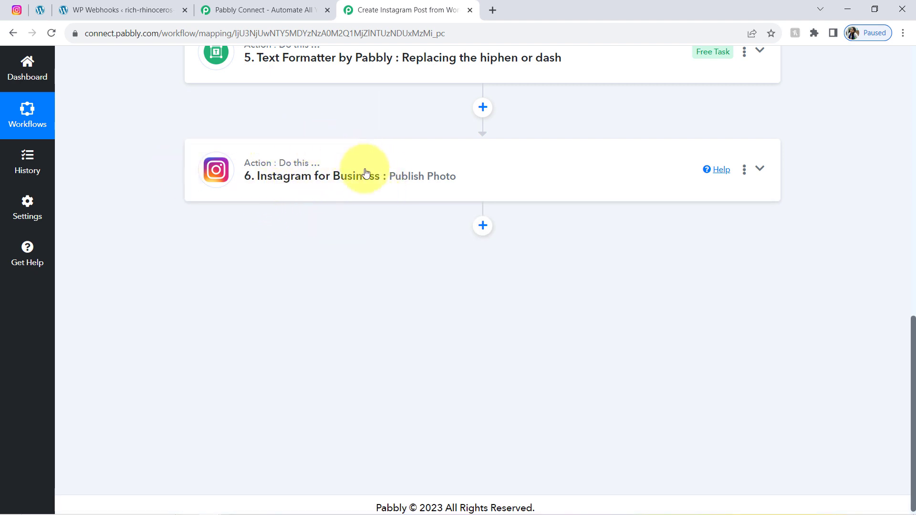
left_click_drag(914, 394, 894, 168)
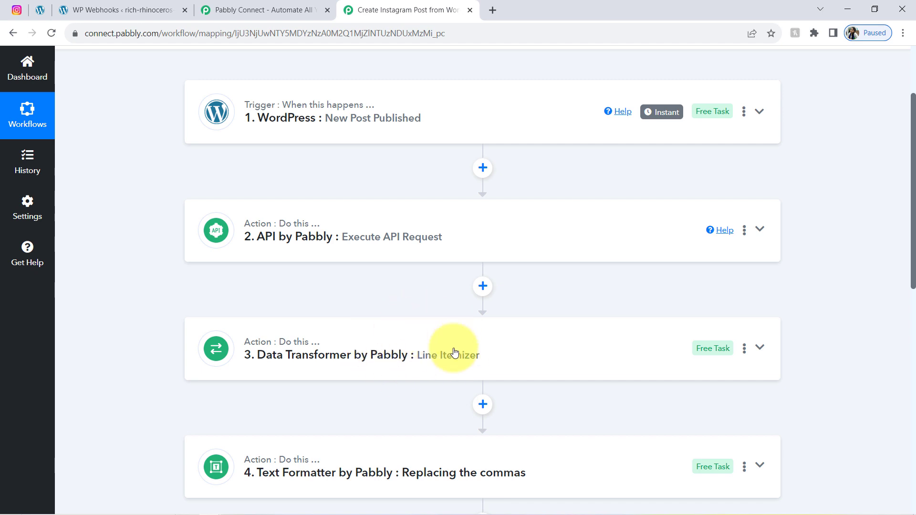
mouse_move(301, 346)
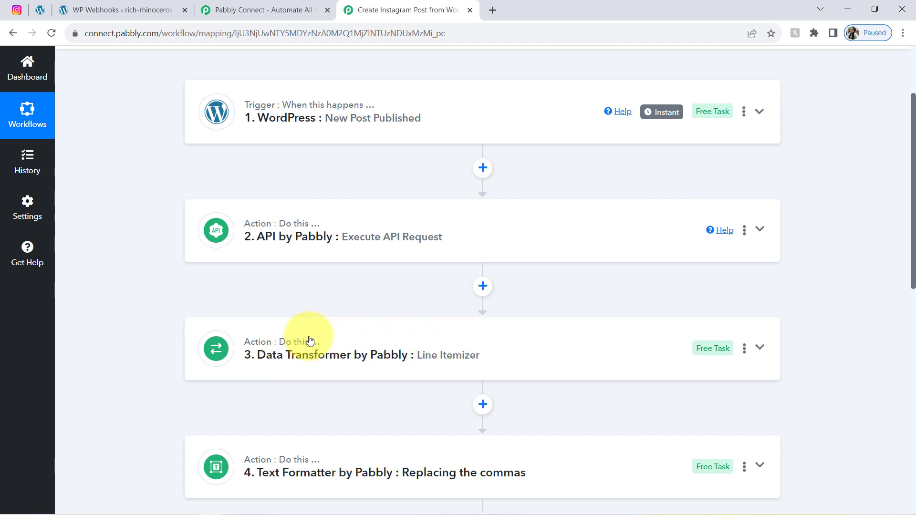
left_click_drag(911, 177, 891, 276)
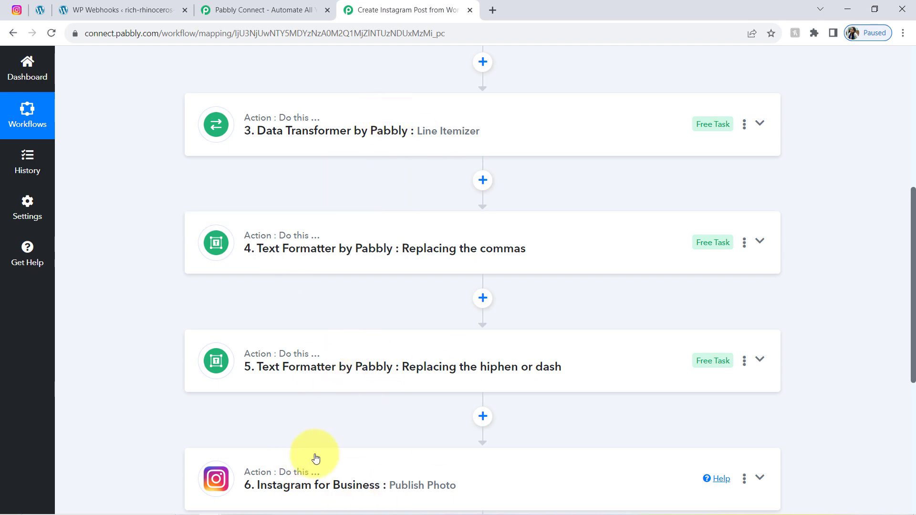
left_click_drag(914, 260, 907, 77)
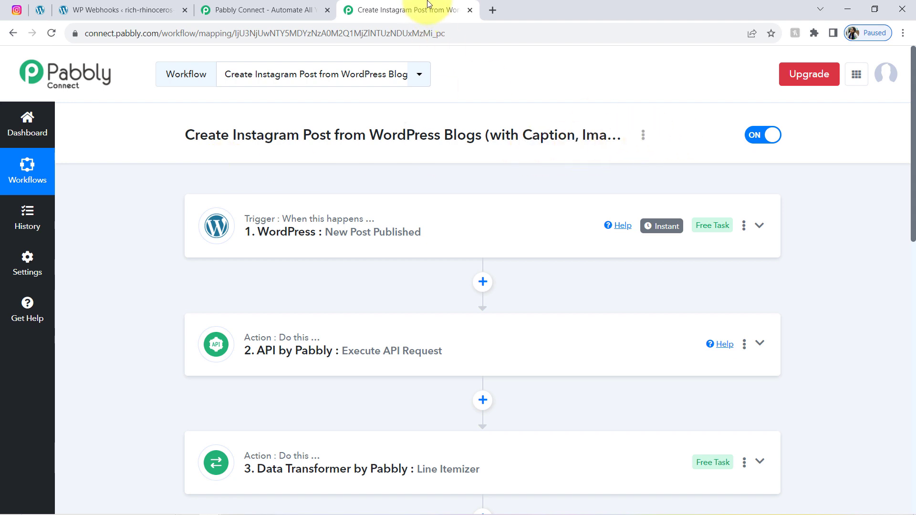
Step: Close the spare Pabbly Connect and WP Webhooks browser tabs
left_click(328, 10)
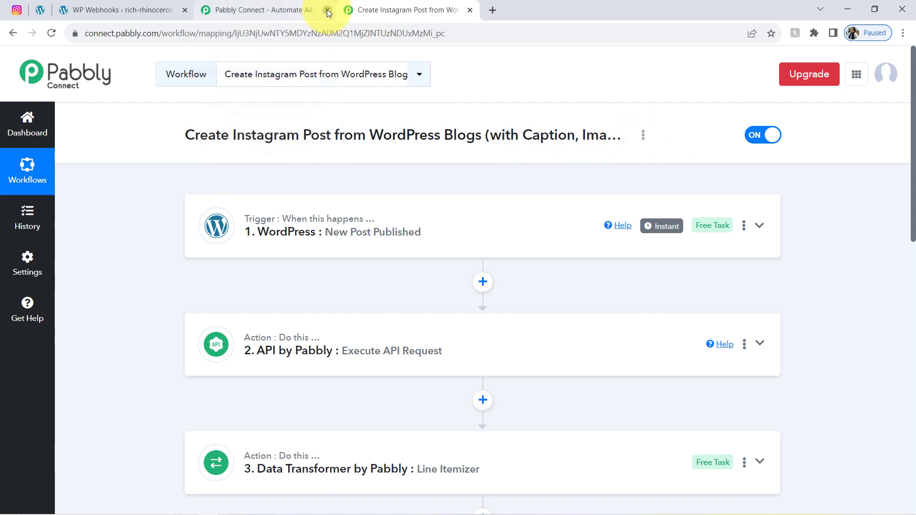
left_click(185, 10)
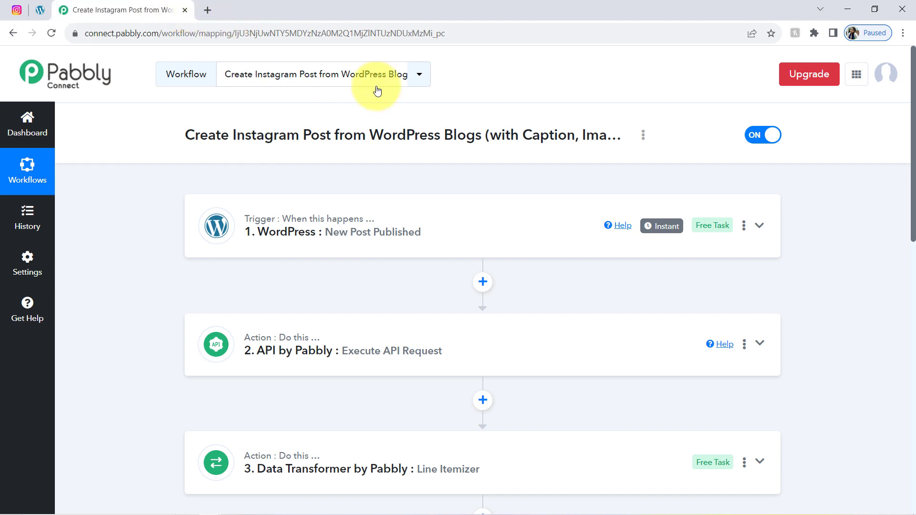
left_click(644, 137)
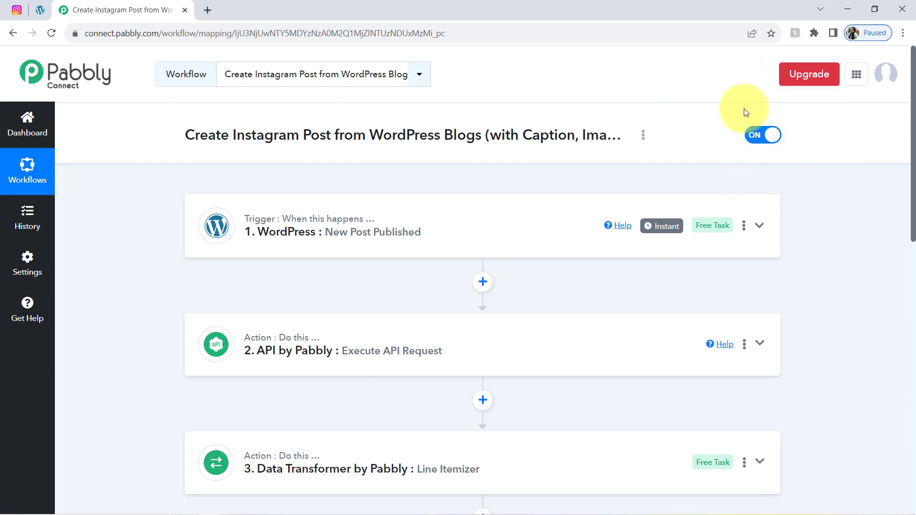
mouse_move(913, 166)
left_mouse_down()
mouse_move(883, 348)
mouse_move(900, 159)
left_mouse_up()
Step: Generate and copy the workflow's share link from the Share Workflow dialog
left_click(643, 136)
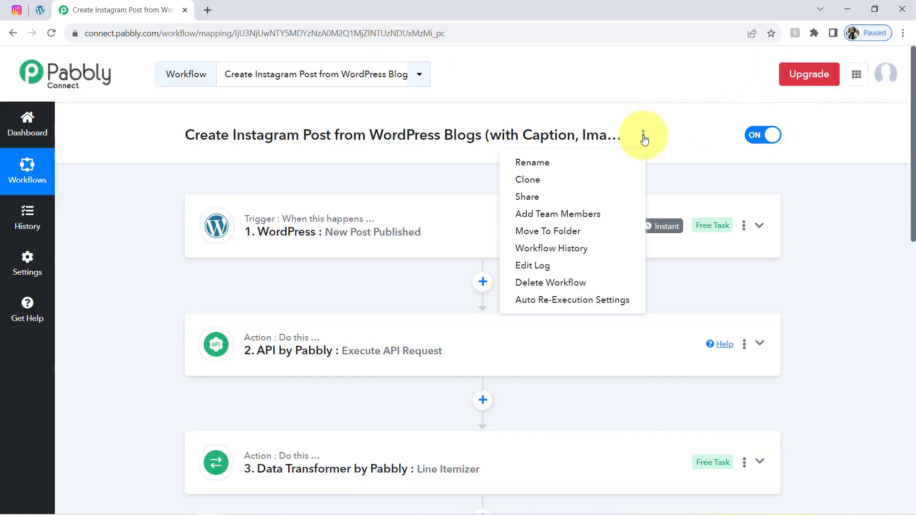
left_click(536, 200)
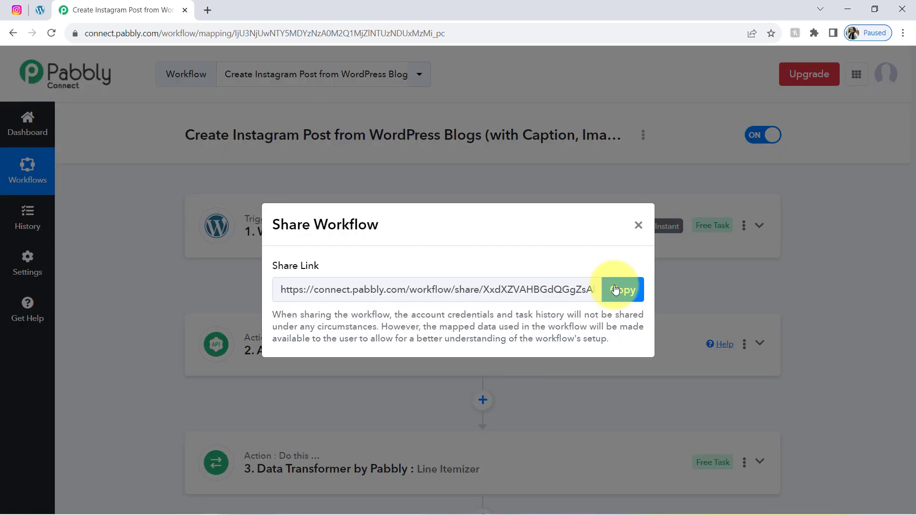
left_click(616, 291)
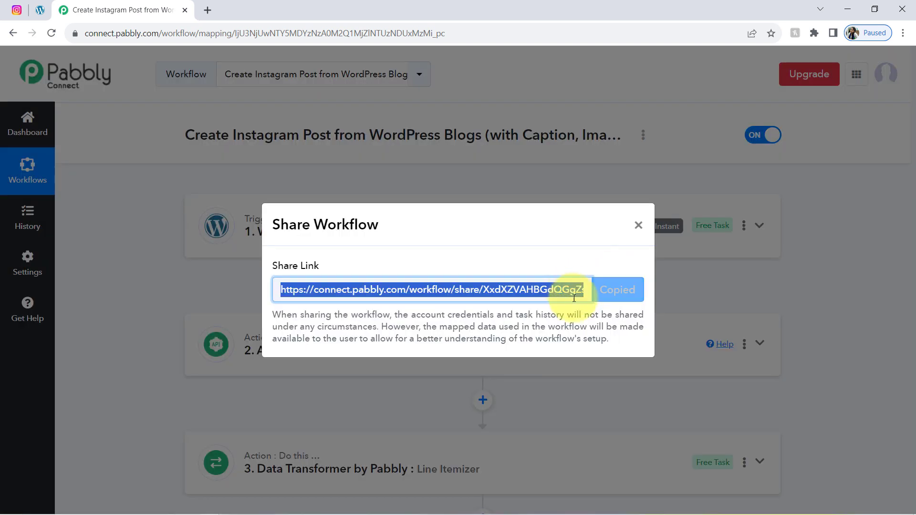
left_click(639, 225)
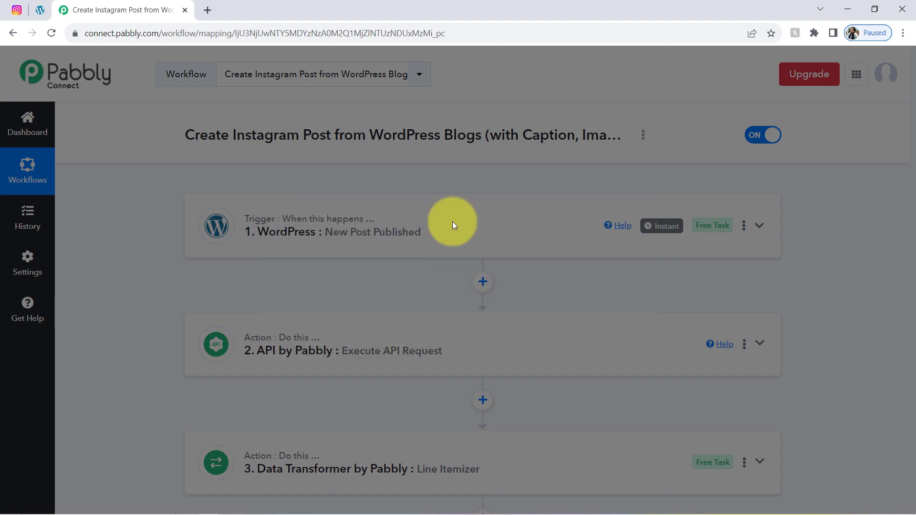